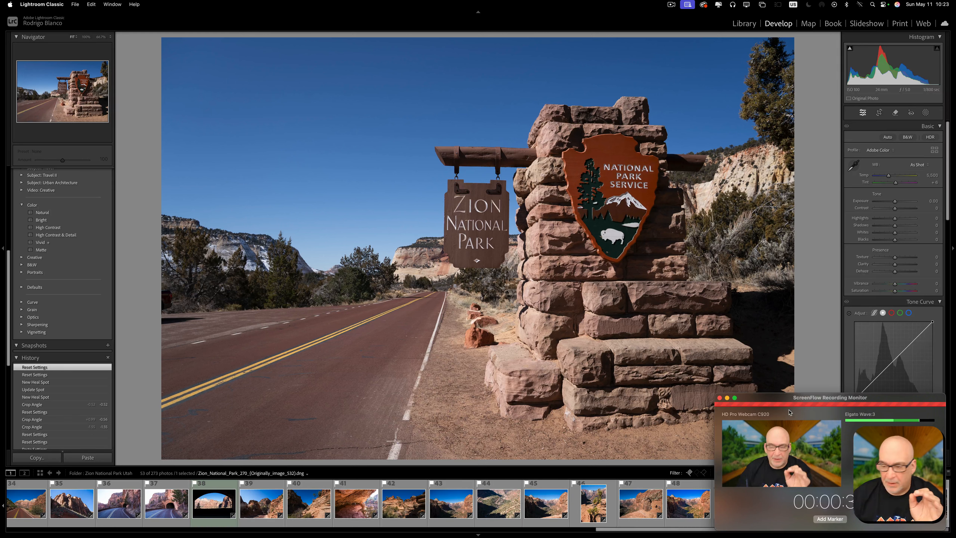
- Inspect the parked truck and its shadow at the left edge of the Zion National Park sign photo
{"action": "left_click_drag", "start_coordinate": [740, 397], "coordinate": [793, 508]}
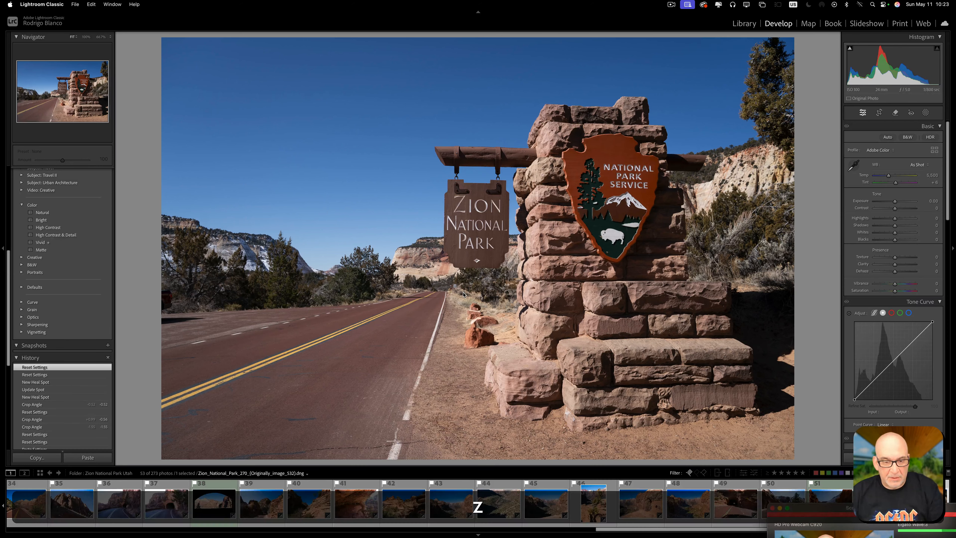
{"action": "key", "text": "z"}
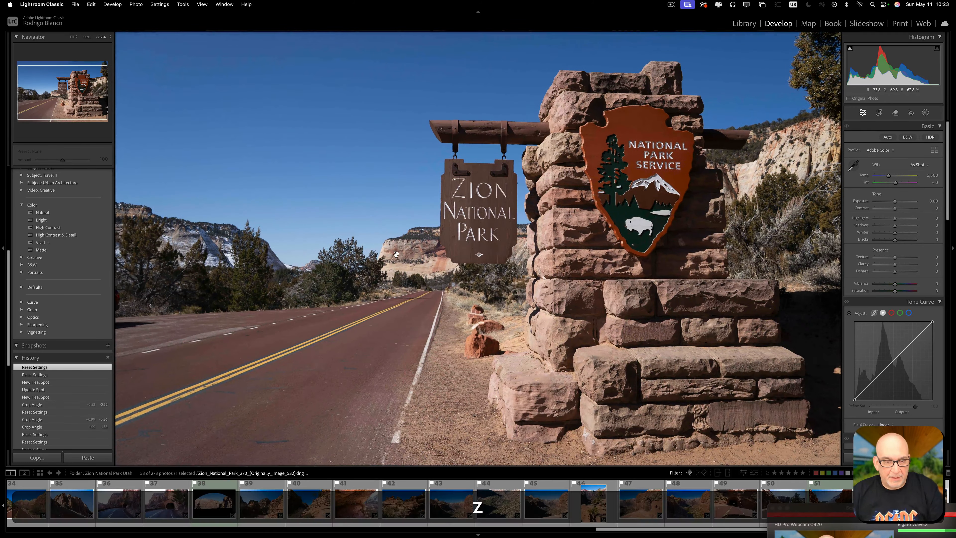
{"action": "key", "text": "super+equal"}
{"action": "key", "text": "super+minus"}
{"action": "key", "text": "super+minus"}
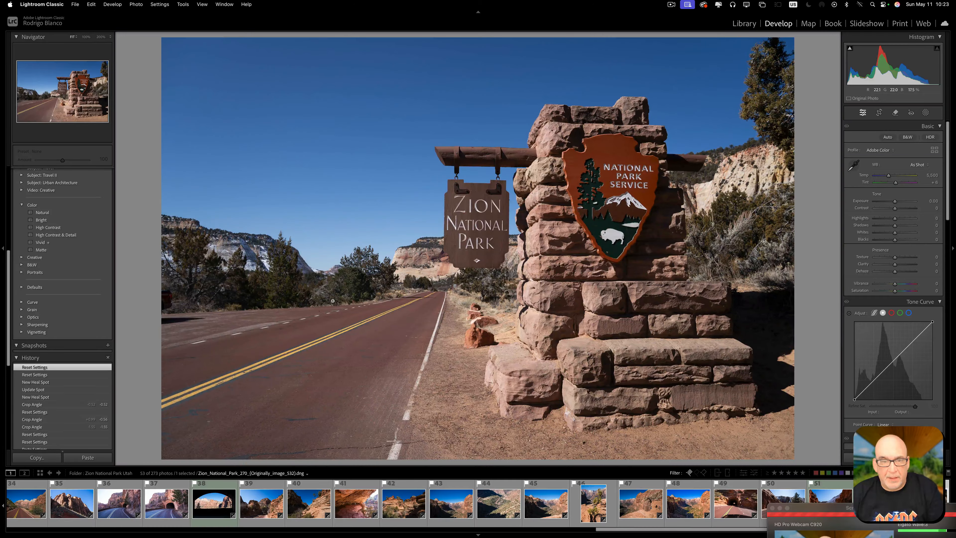
{"action": "key", "text": "space"}
{"action": "key", "text": "space"}
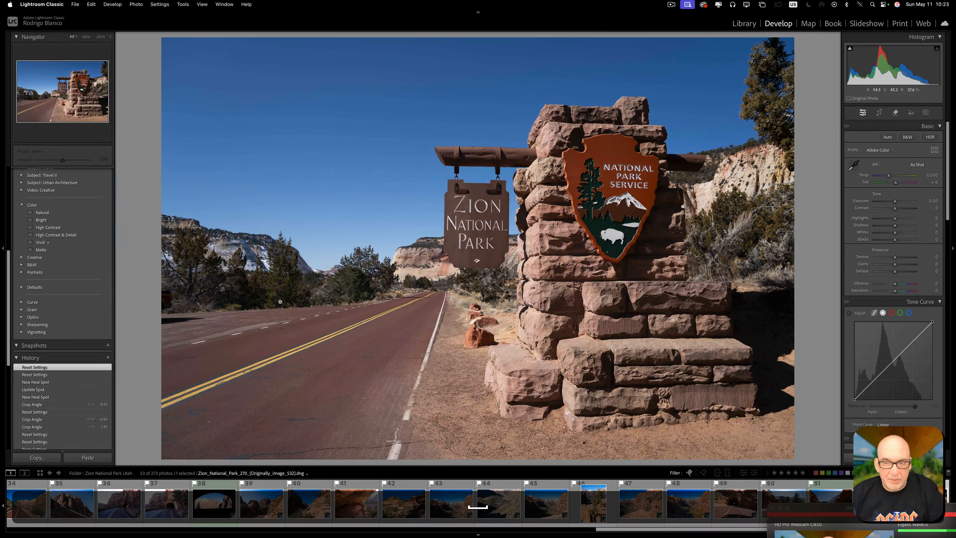
{"action": "left_click", "coordinate": [181, 308]}
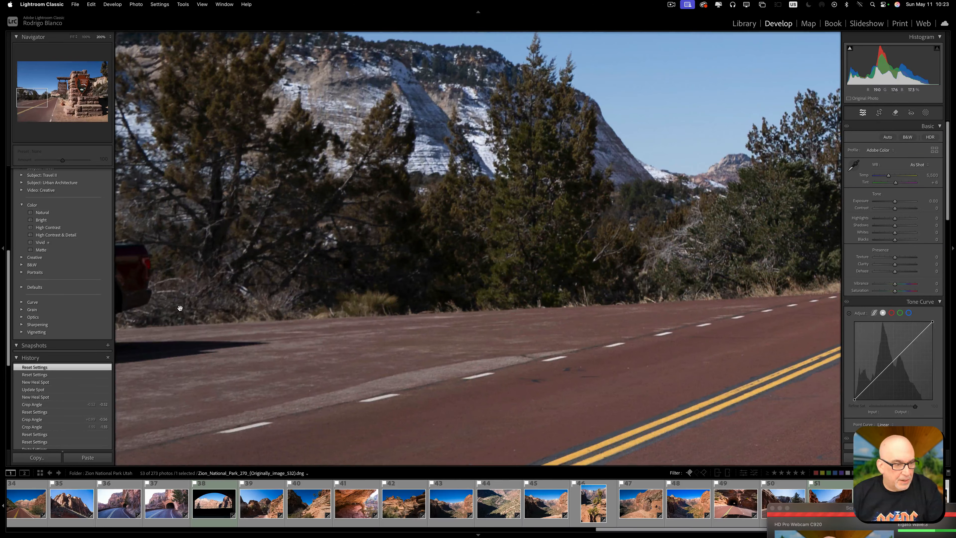
{"action": "left_click", "coordinate": [496, 356]}
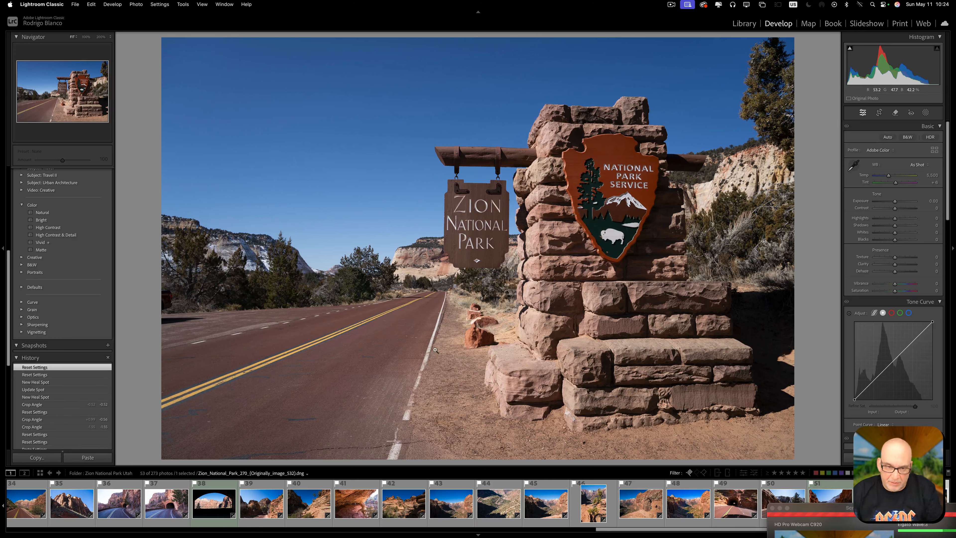
- Open the sign photo in Photoshop for retouching the truck at its left edge
{"action": "key", "text": "super+shift+e"}
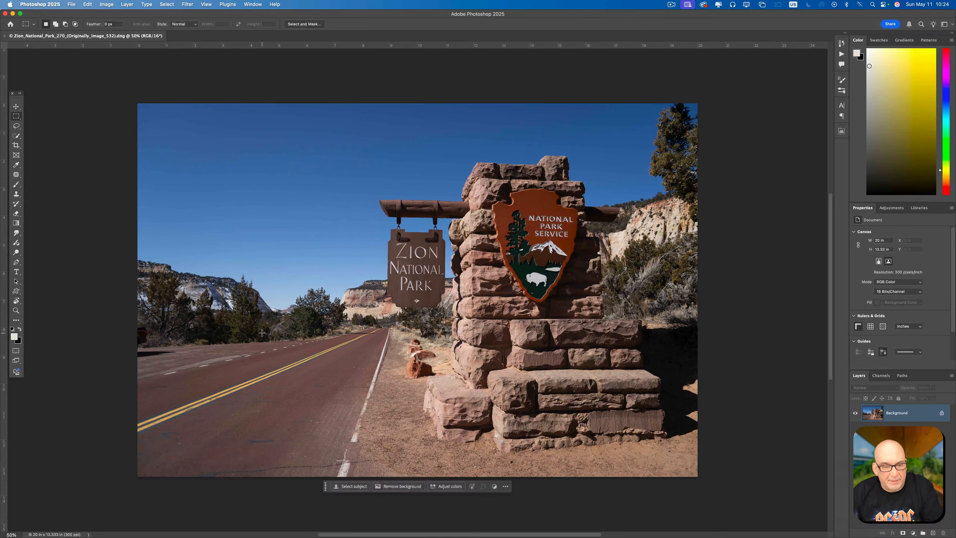
{"action": "key", "text": "z"}
{"action": "left_click", "coordinate": [164, 348]}
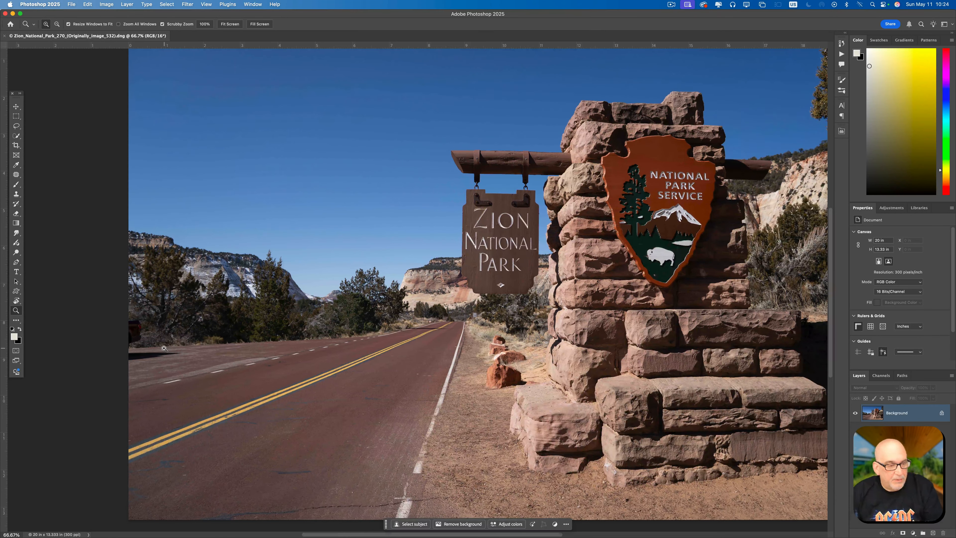
{"action": "left_click", "coordinate": [133, 344]}
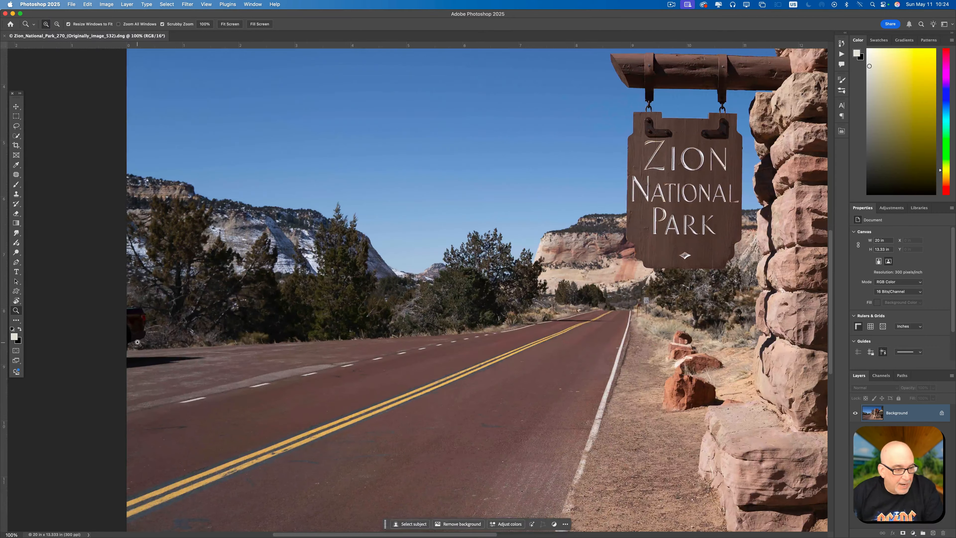
{"action": "left_click", "coordinate": [135, 343]}
{"action": "left_click", "coordinate": [134, 343]}
{"action": "left_click", "coordinate": [134, 343]}
{"action": "key", "text": "space"}
{"action": "left_click_drag", "start_coordinate": [234, 333], "coordinate": [503, 324]}
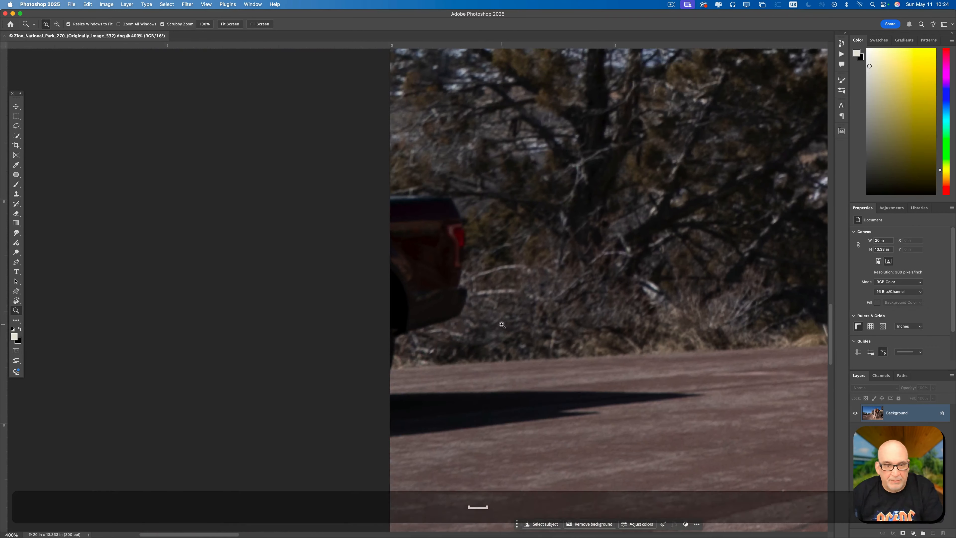
- Remove the truck with the Patch tool, replacing it with the trees and brush beside it, and clear the selection
{"action": "key", "text": "j"}
{"action": "mouse_move", "coordinate": [440, 182]}
{"action": "left_mouse_down"}
{"action": "mouse_move", "coordinate": [369, 288]}
{"action": "mouse_move", "coordinate": [367, 377]}
{"action": "mouse_move", "coordinate": [418, 370]}
{"action": "mouse_move", "coordinate": [470, 344]}
{"action": "mouse_move", "coordinate": [427, 355]}
{"action": "mouse_move", "coordinate": [429, 338]}
{"action": "left_mouse_up"}
{"action": "key", "text": "super+z"}
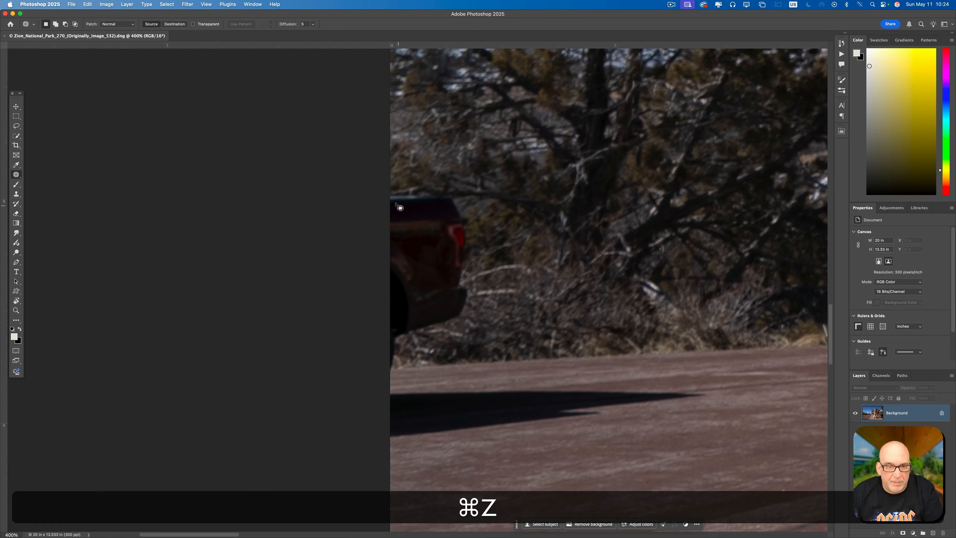
{"action": "mouse_move", "coordinate": [390, 192]}
{"action": "left_mouse_down"}
{"action": "mouse_move", "coordinate": [451, 188]}
{"action": "mouse_move", "coordinate": [461, 197]}
{"action": "mouse_move", "coordinate": [474, 289]}
{"action": "mouse_move", "coordinate": [473, 313]}
{"action": "mouse_move", "coordinate": [416, 336]}
{"action": "mouse_move", "coordinate": [389, 378]}
{"action": "mouse_move", "coordinate": [364, 315]}
{"action": "mouse_move", "coordinate": [353, 186]}
{"action": "left_mouse_up"}
{"action": "left_click_drag", "start_coordinate": [436, 254], "coordinate": [524, 230]}
{"action": "key", "text": "super+d"}
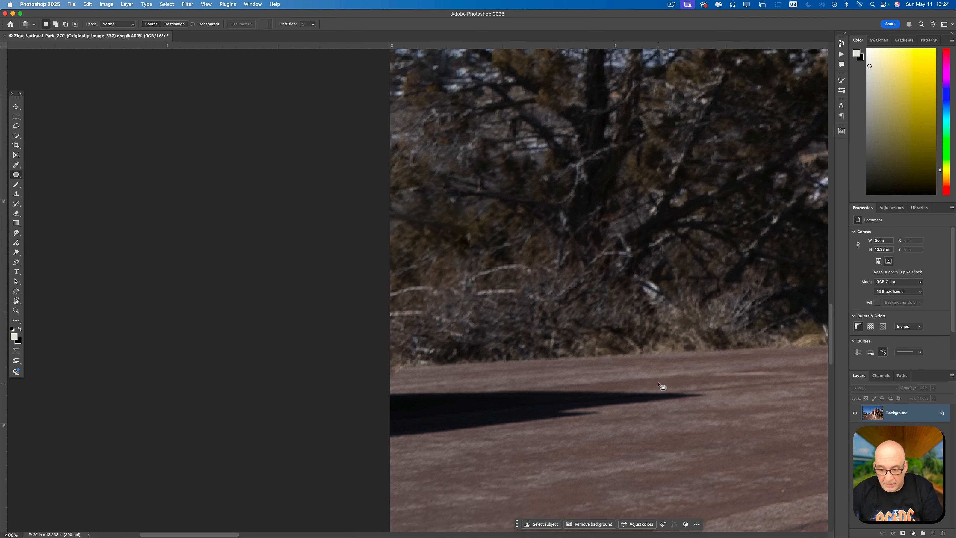
- Try to patch out the truck's shadow using a loose selection and the pavement beside it
{"action": "mouse_move", "coordinate": [670, 387]}
{"action": "left_mouse_down"}
{"action": "mouse_move", "coordinate": [384, 383]}
{"action": "mouse_move", "coordinate": [355, 394]}
{"action": "mouse_move", "coordinate": [347, 457]}
{"action": "mouse_move", "coordinate": [506, 444]}
{"action": "mouse_move", "coordinate": [614, 425]}
{"action": "mouse_move", "coordinate": [608, 410]}
{"action": "mouse_move", "coordinate": [738, 399]}
{"action": "mouse_move", "coordinate": [666, 386]}
{"action": "left_mouse_up"}
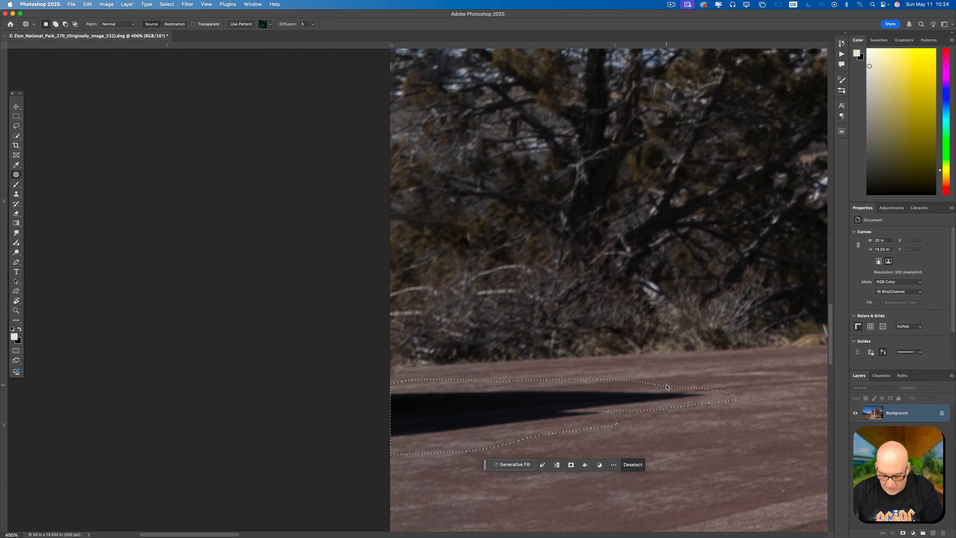
{"action": "key", "text": "super+minus"}
{"action": "key", "text": "super+minus"}
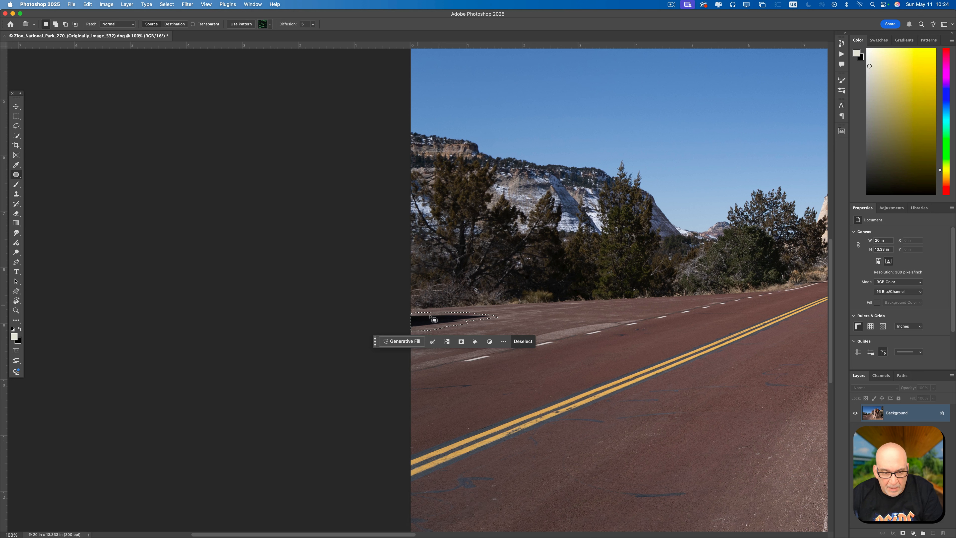
{"action": "left_click_drag", "start_coordinate": [434, 319], "coordinate": [520, 314]}
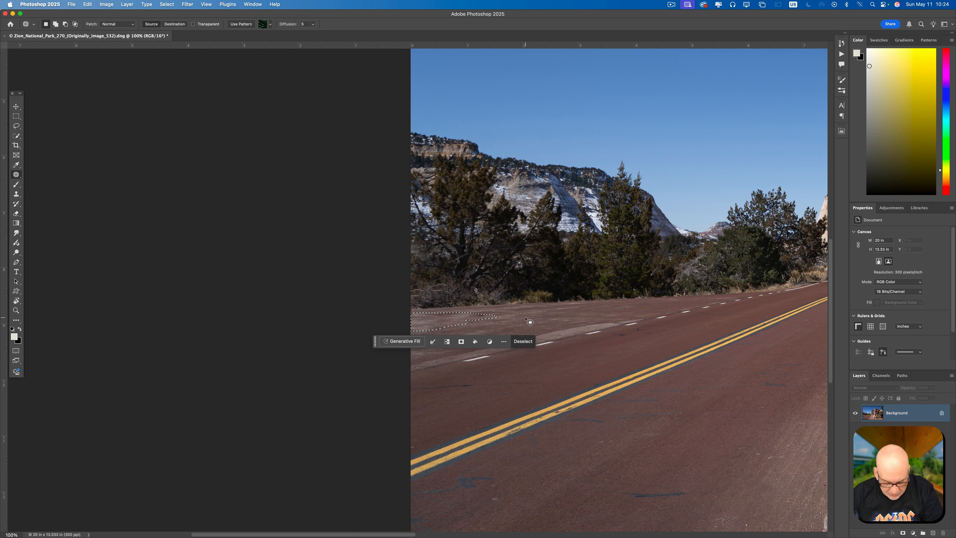
{"action": "key", "text": "super+d"}
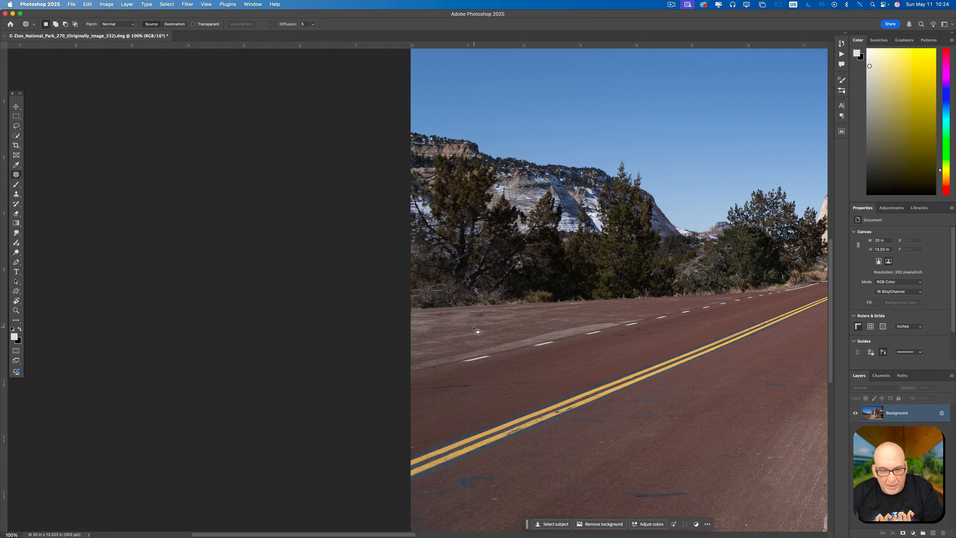
{"action": "key", "text": "super+equal"}
{"action": "key", "text": "super+equal"}
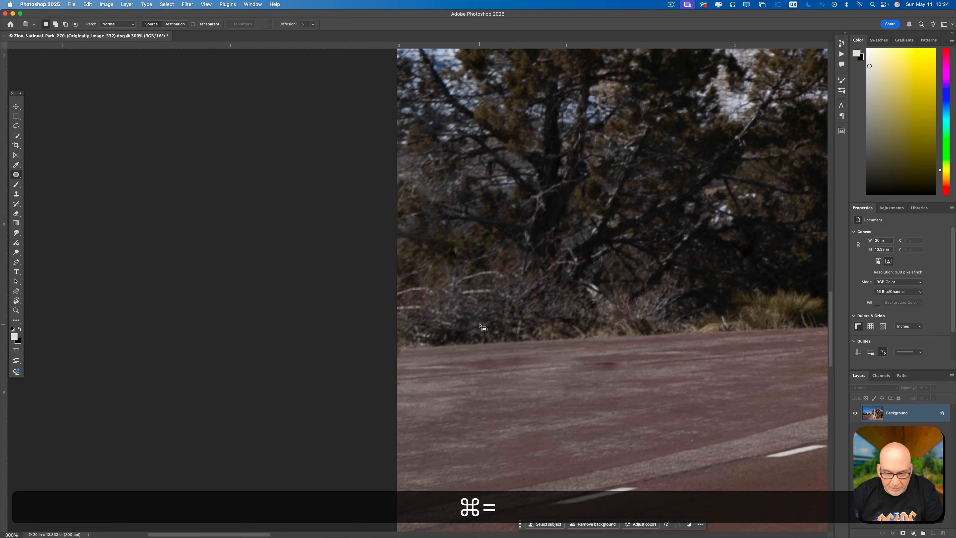
- Undo the shadow patch after comparing it with the original, and clear the loose selection
{"action": "key", "text": "super+z"}
{"action": "key", "text": "super+z"}
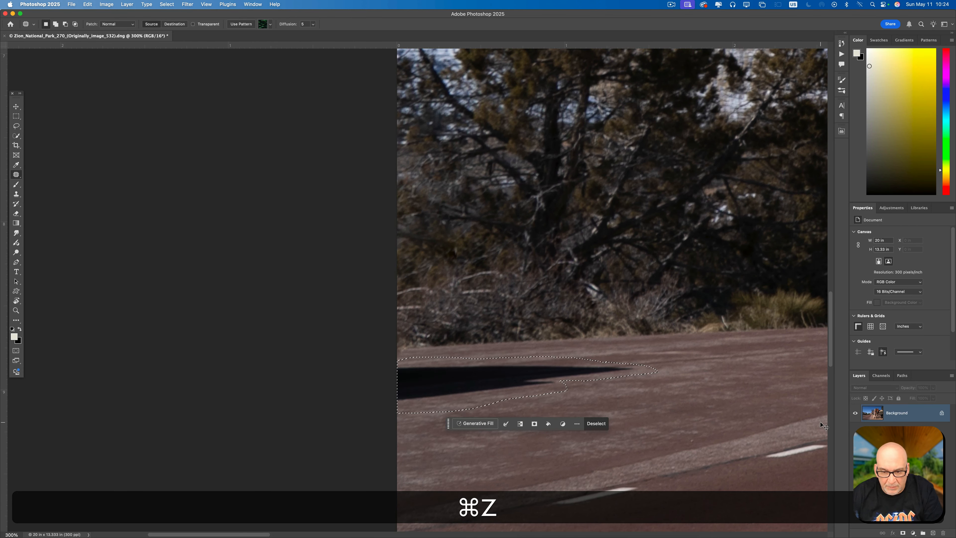
{"action": "key", "text": "shift+super+z"}
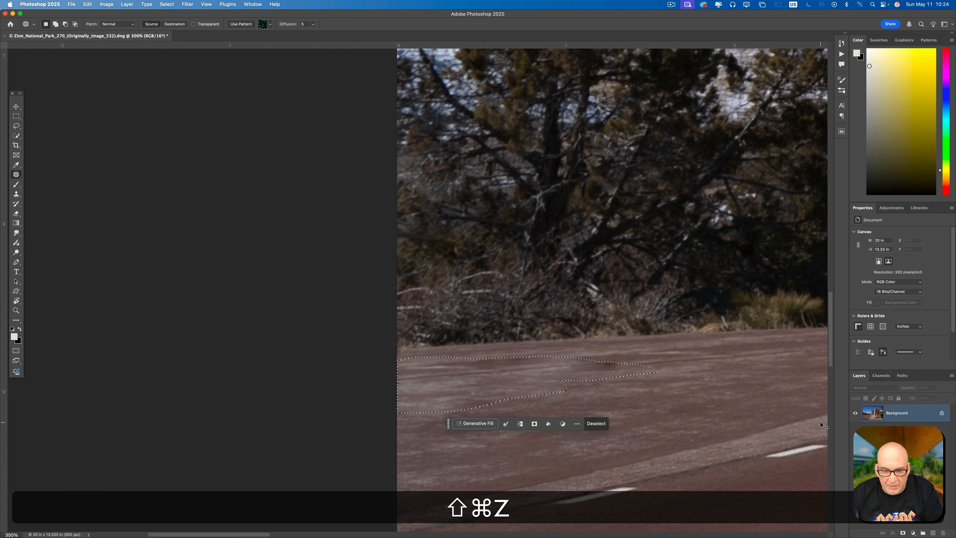
{"action": "key", "text": "super+z"}
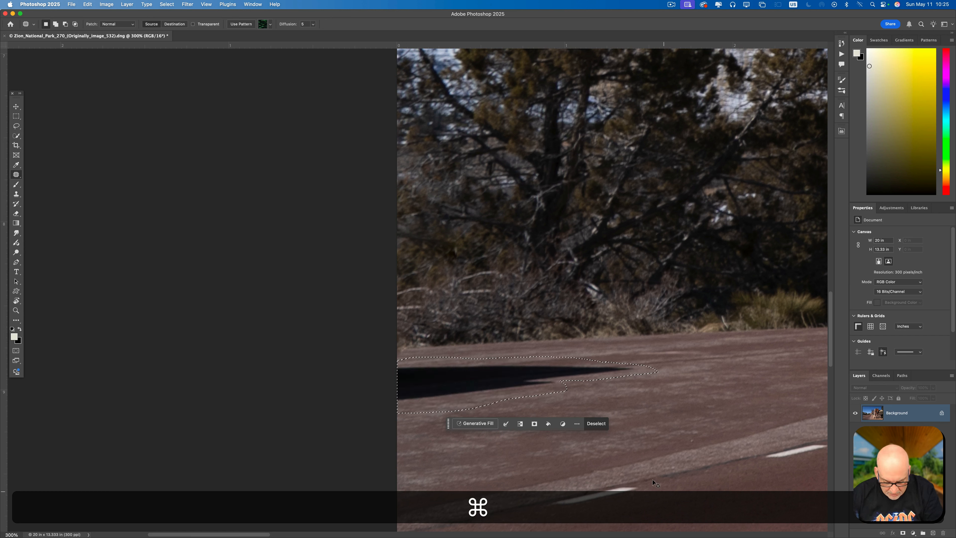
{"action": "key", "text": "super+d"}
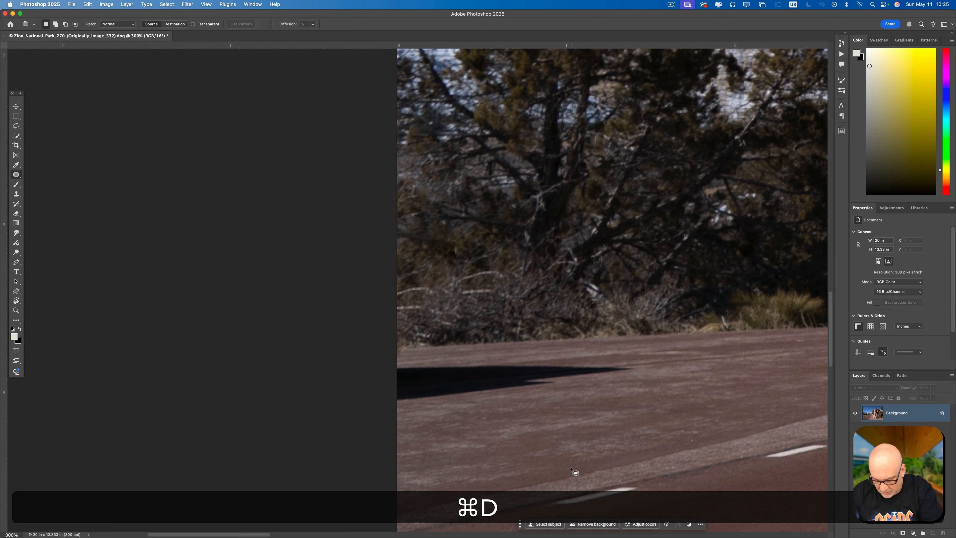
- Outline the truck's shadow on the pavement closely with the Lasso tool and keep the selection for patching
{"action": "key", "text": "l"}
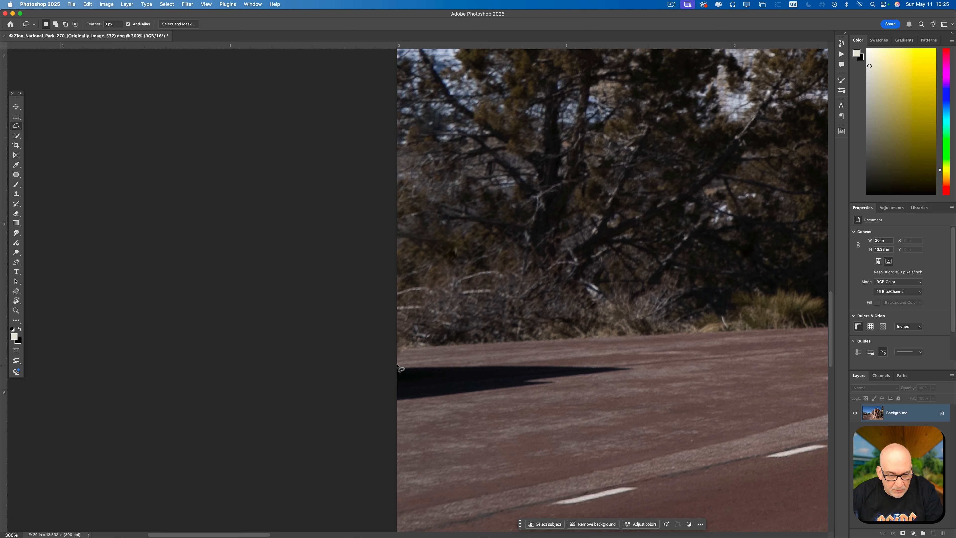
{"action": "mouse_move", "coordinate": [398, 365]}
{"action": "left_mouse_down"}
{"action": "mouse_move", "coordinate": [631, 366]}
{"action": "mouse_move", "coordinate": [612, 377]}
{"action": "mouse_move", "coordinate": [388, 404]}
{"action": "mouse_move", "coordinate": [384, 381]}
{"action": "left_mouse_up"}
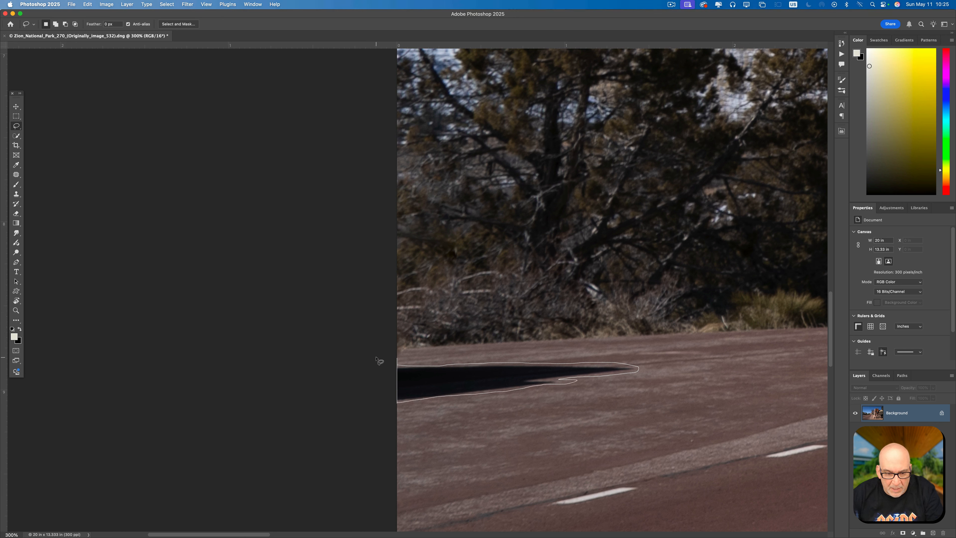
{"action": "left_click", "coordinate": [470, 379]}
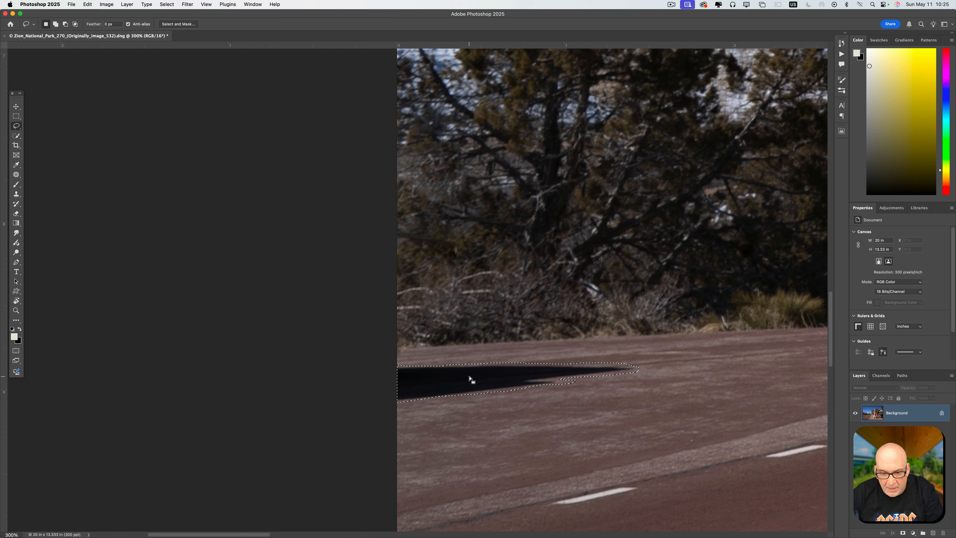
{"action": "key", "text": "j"}
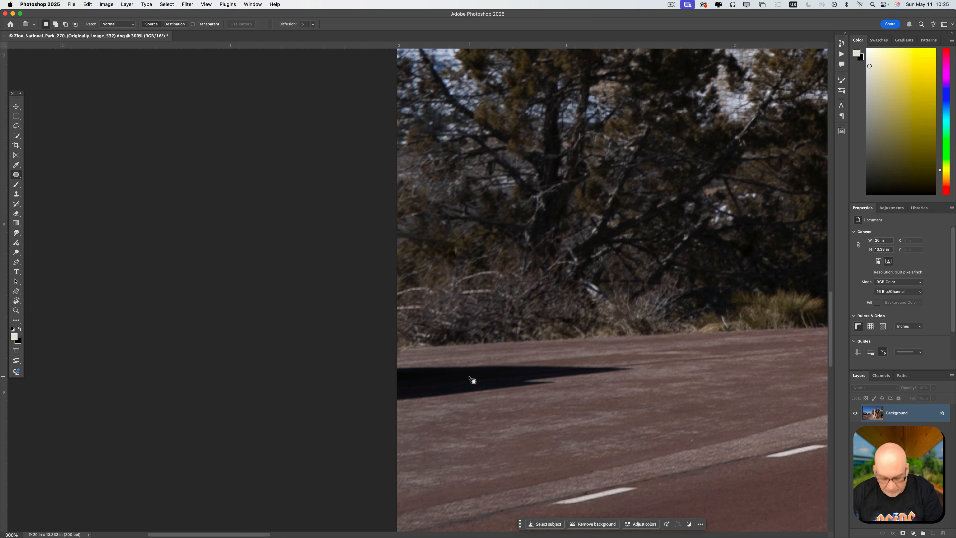
{"action": "key", "text": "super+z"}
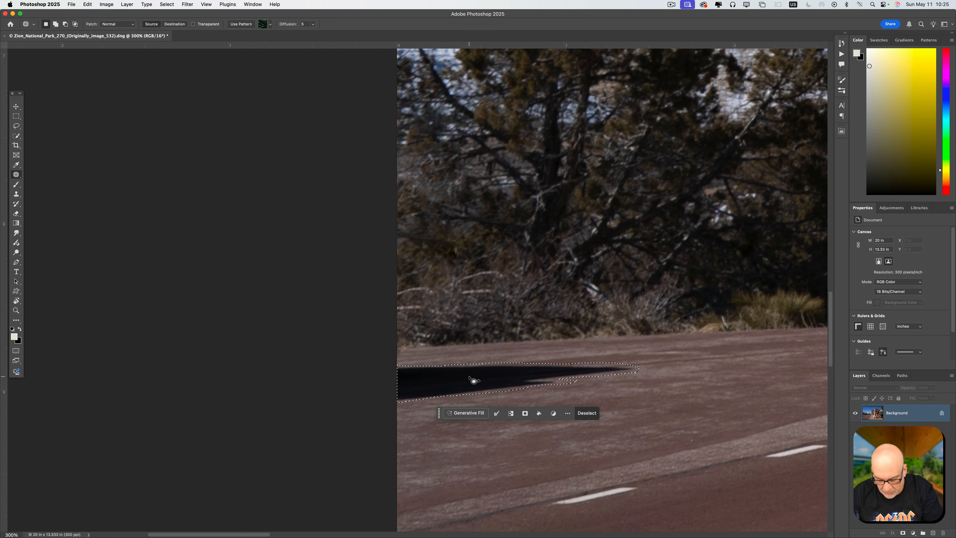
- Patch the selected shadow with clean pavement farther along the roadside, and touch up the patched area
{"action": "key", "text": "j"}
{"action": "left_click_drag", "start_coordinate": [473, 380], "coordinate": [720, 357]}
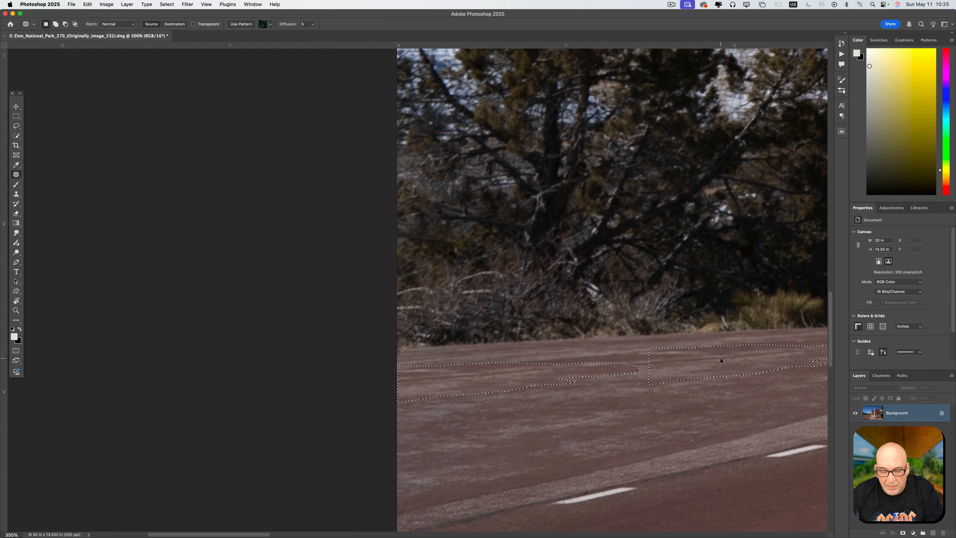
{"action": "key", "text": "super+d"}
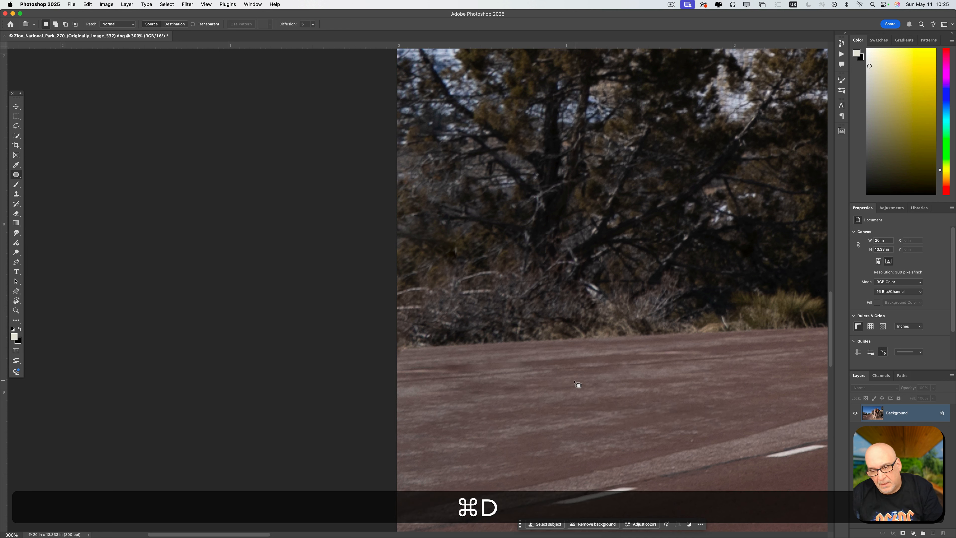
{"action": "mouse_move", "coordinate": [480, 361]}
{"action": "left_mouse_down"}
{"action": "mouse_move", "coordinate": [447, 361]}
{"action": "mouse_move", "coordinate": [486, 378]}
{"action": "mouse_move", "coordinate": [507, 368]}
{"action": "mouse_move", "coordinate": [478, 367]}
{"action": "mouse_move", "coordinate": [505, 399]}
{"action": "mouse_move", "coordinate": [489, 402]}
{"action": "left_mouse_up"}
{"action": "key", "text": "super+d"}
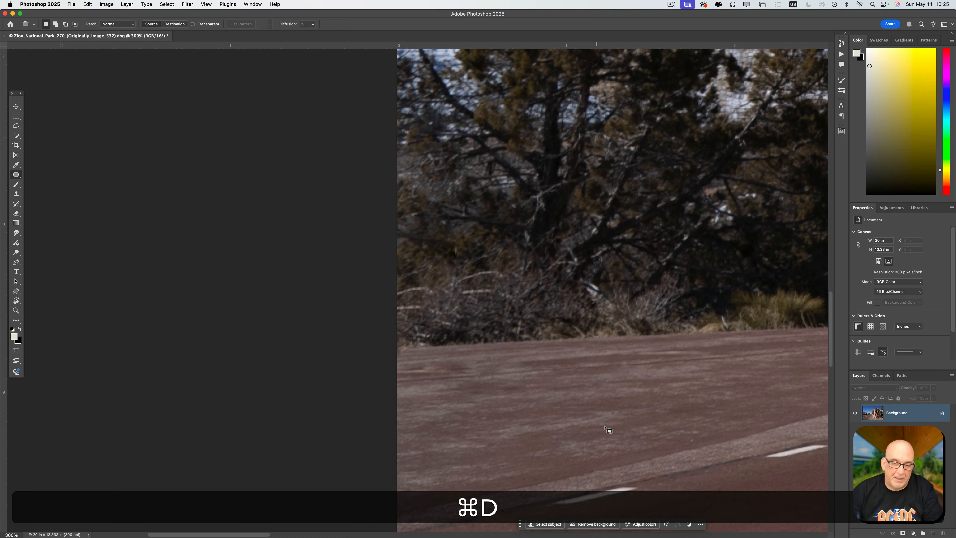
{"action": "key", "text": "super+minus"}
{"action": "key", "text": "super+minus"}
{"action": "key", "text": "super+minus"}
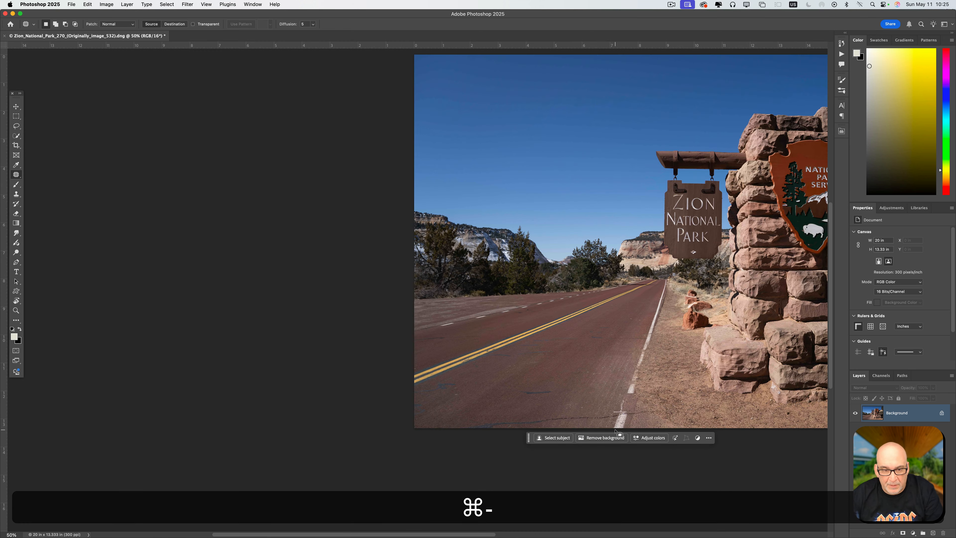
{"action": "key", "text": "space"}
{"action": "left_click_drag", "start_coordinate": [523, 384], "coordinate": [397, 413]}
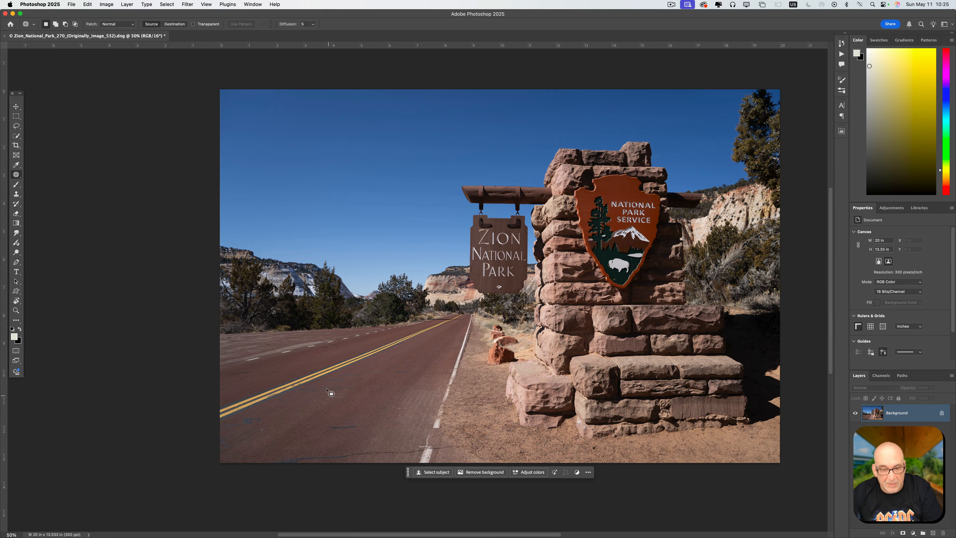
- Patch the leftover dark smudge on the pavement near the photo's left edge with clean pavement, and deselect
{"action": "key", "text": "z"}
{"action": "left_click_drag", "start_coordinate": [249, 331], "coordinate": [451, 298]}
{"action": "key", "text": "space"}
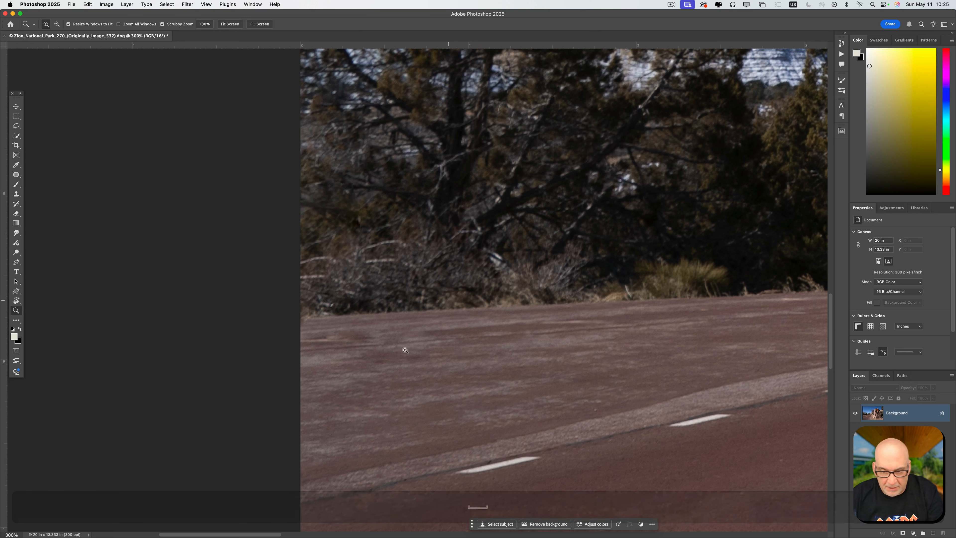
{"action": "key", "text": "j"}
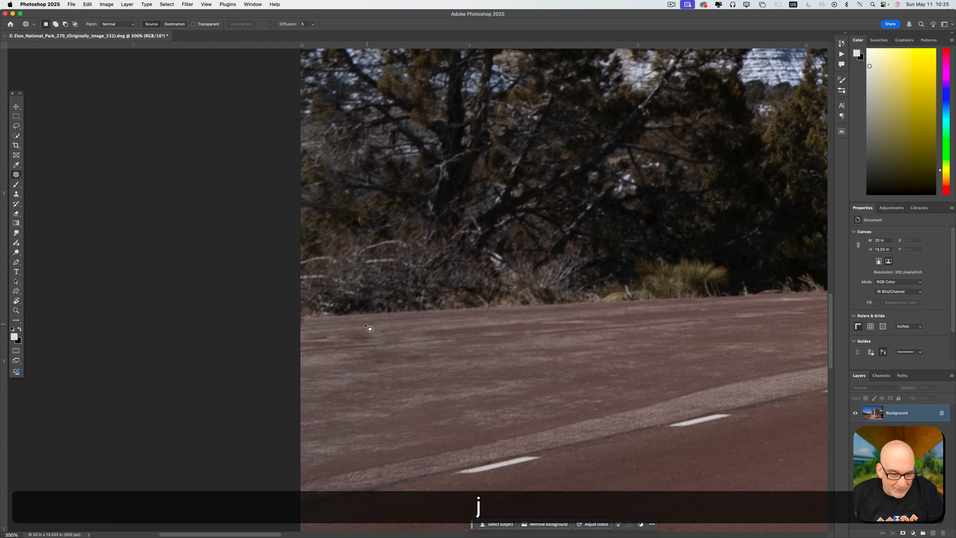
{"action": "mouse_move", "coordinate": [367, 324]}
{"action": "left_mouse_down"}
{"action": "mouse_move", "coordinate": [313, 336]}
{"action": "mouse_move", "coordinate": [358, 349]}
{"action": "mouse_move", "coordinate": [373, 335]}
{"action": "mouse_move", "coordinate": [359, 324]}
{"action": "mouse_move", "coordinate": [362, 332]}
{"action": "mouse_move", "coordinate": [529, 337]}
{"action": "left_mouse_up"}
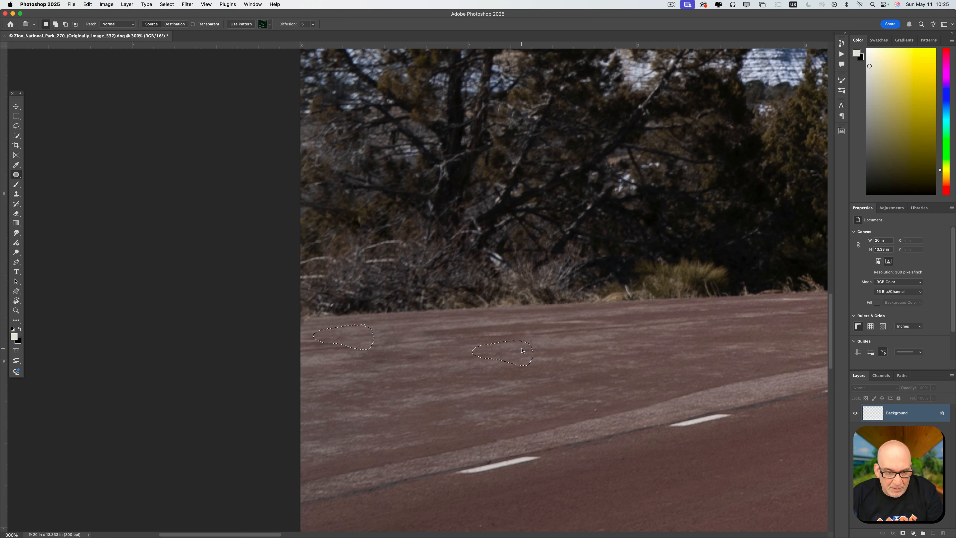
{"action": "key", "text": "super+d"}
{"action": "key", "text": "super+minus"}
{"action": "key", "text": "super+minus"}
{"action": "key", "text": "super+minus"}
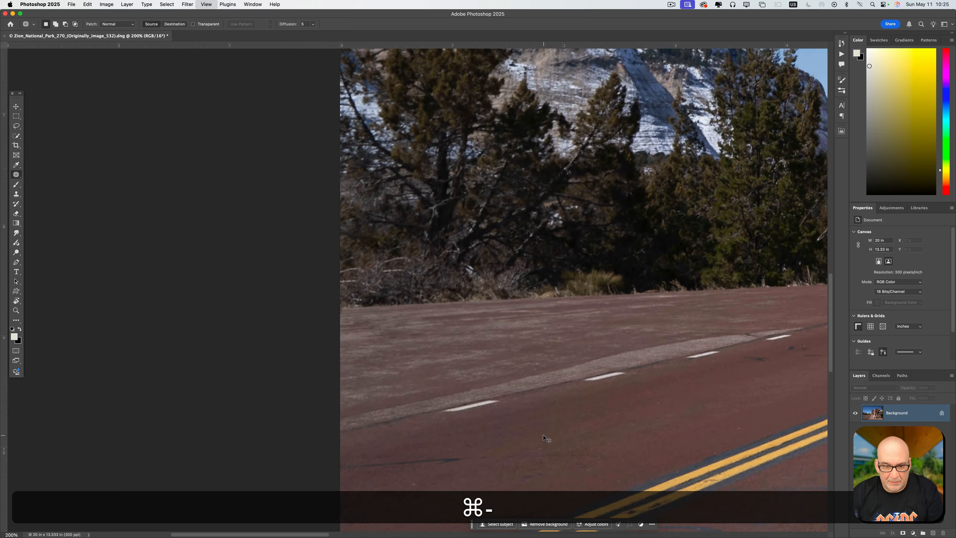
- Save the retouched Zion sign photo as an edited PSD and close the document once saving completes
{"action": "key", "text": "super+minus"}
{"action": "key", "text": "super+minus"}
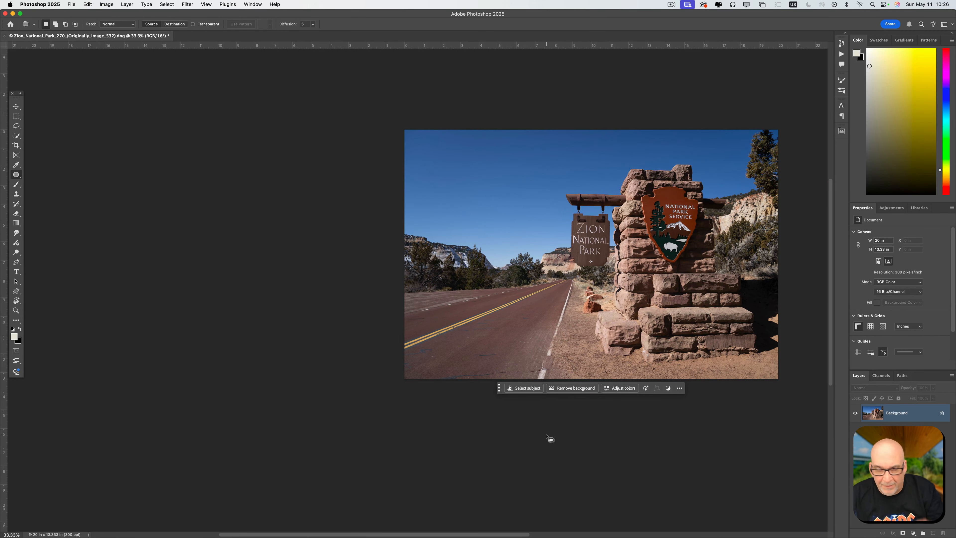
{"action": "key", "text": "super"}
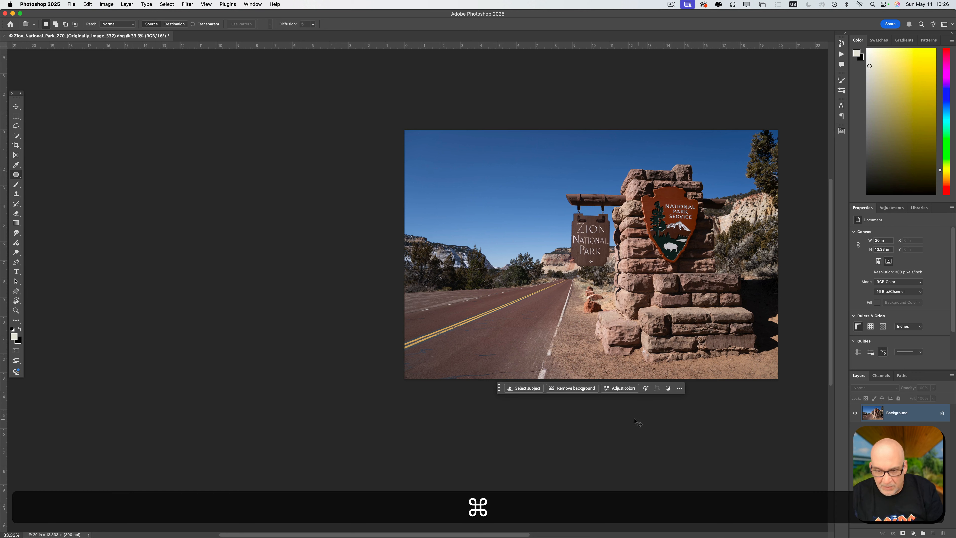
{"action": "key", "text": "super+s"}
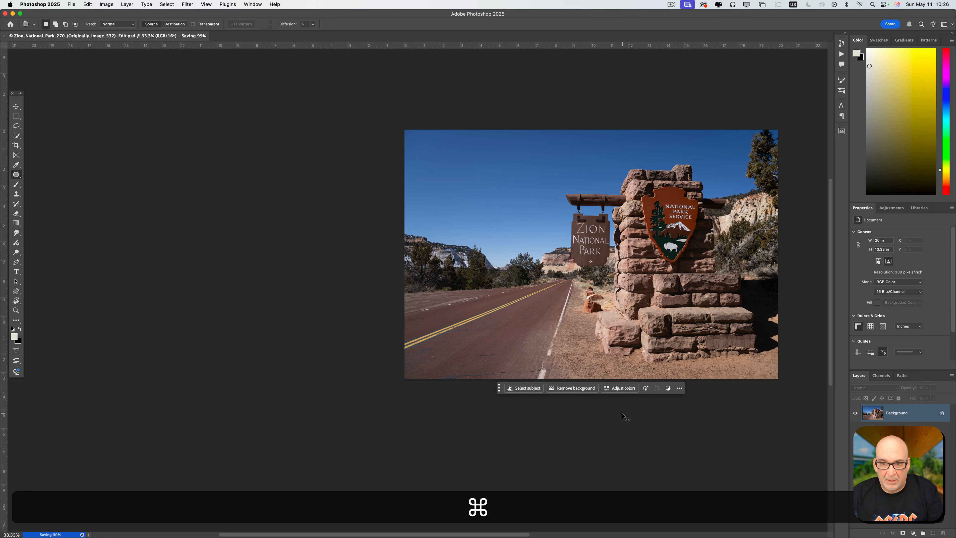
{"action": "key", "text": "super+w"}
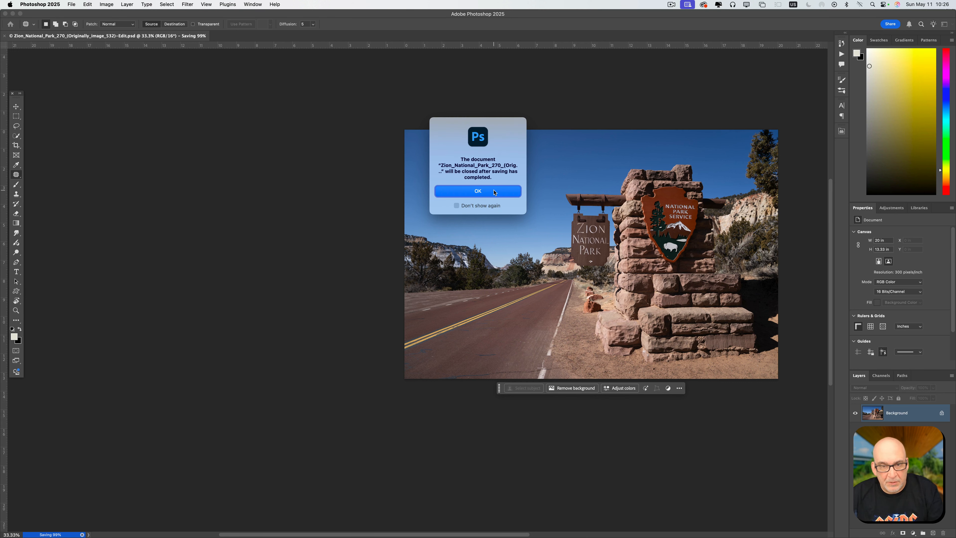
{"action": "key", "text": "super"}
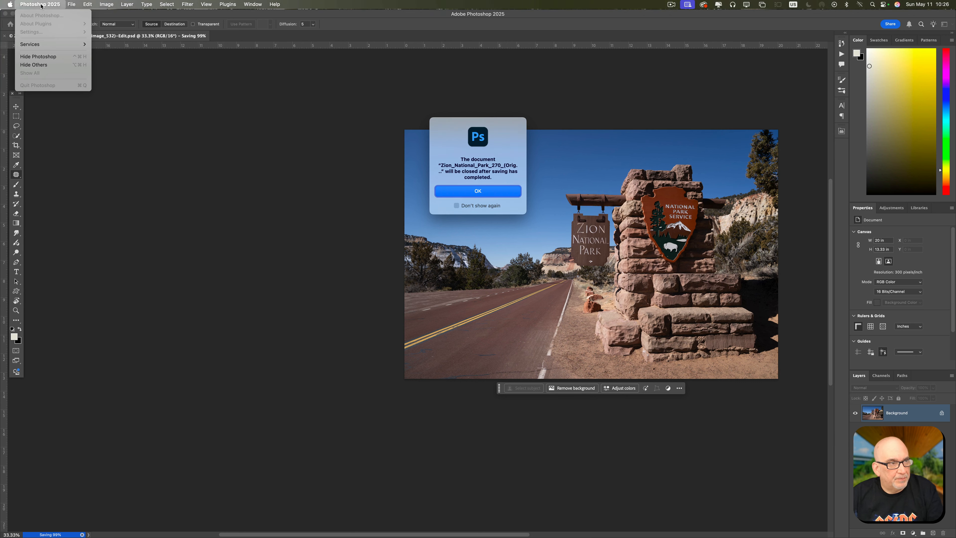
{"action": "left_click", "coordinate": [110, 130]}
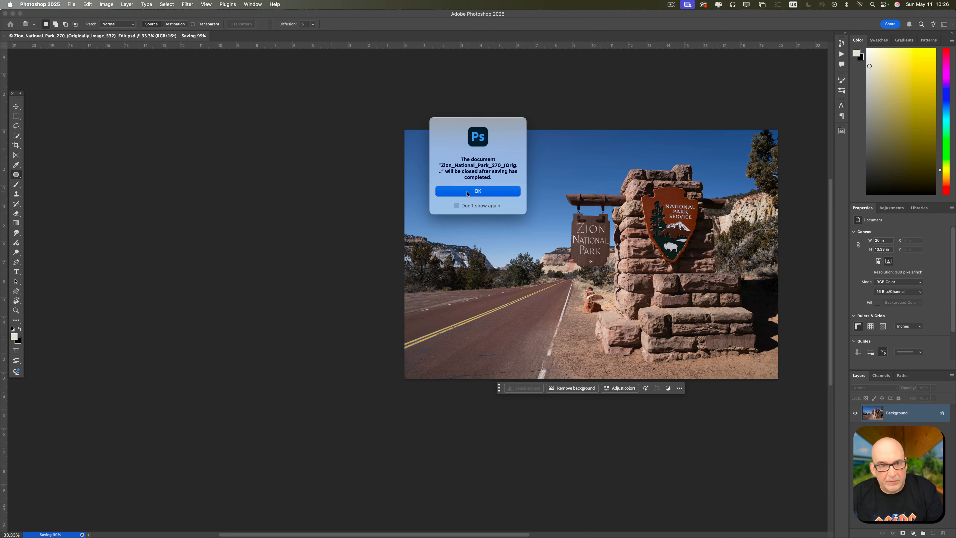
{"action": "left_click", "coordinate": [478, 191]}
- Check which Photoshop release is installed
{"action": "left_click", "coordinate": [39, 4]}
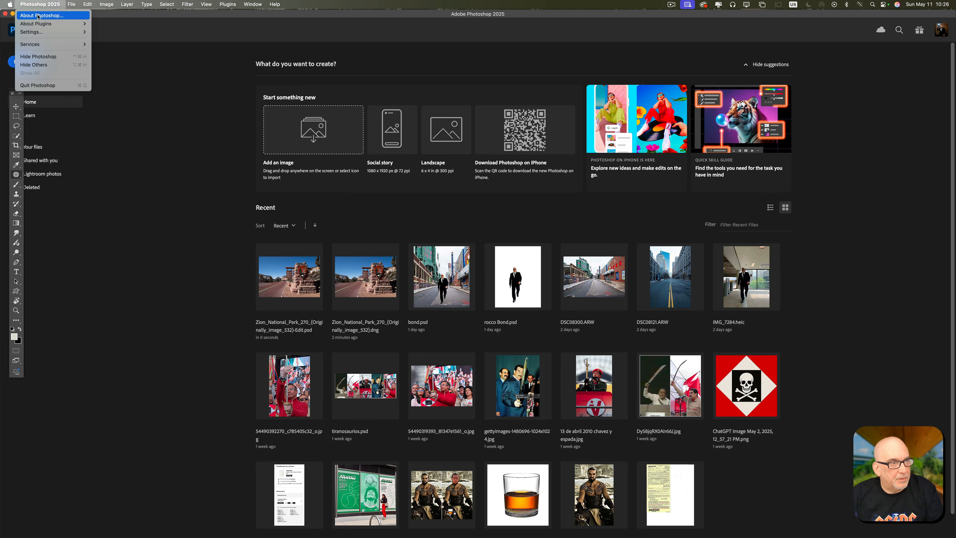
{"action": "mouse_move", "coordinate": [39, 26]}
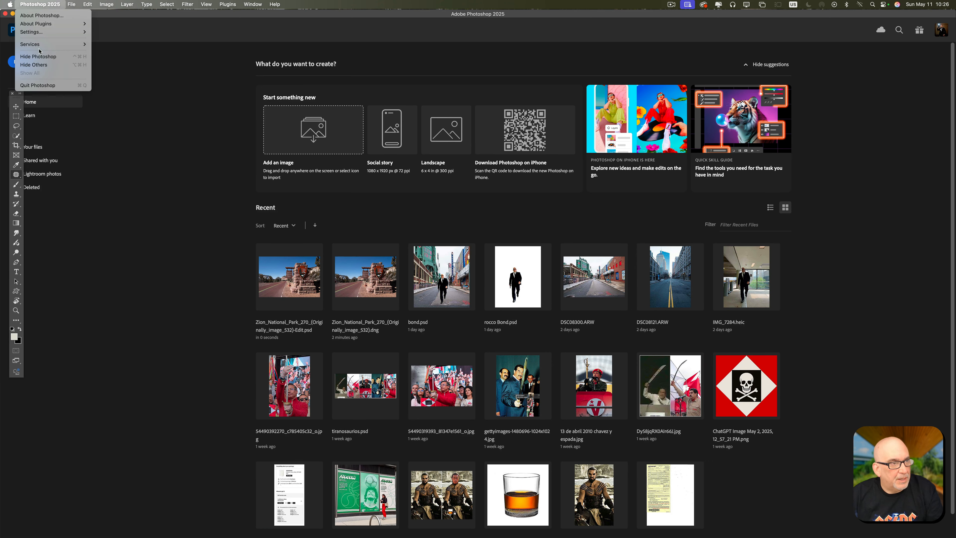
{"action": "left_click", "coordinate": [41, 15]}
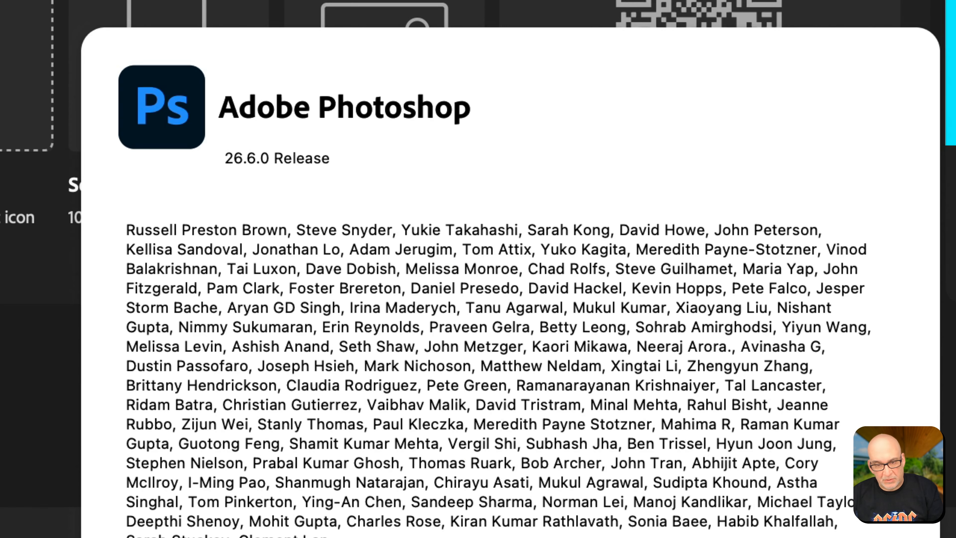
- Switch to Lightroom Classic and compare the edited PSD with the original at the roadside where the truck was parked
{"action": "key", "text": "super+Tab"}
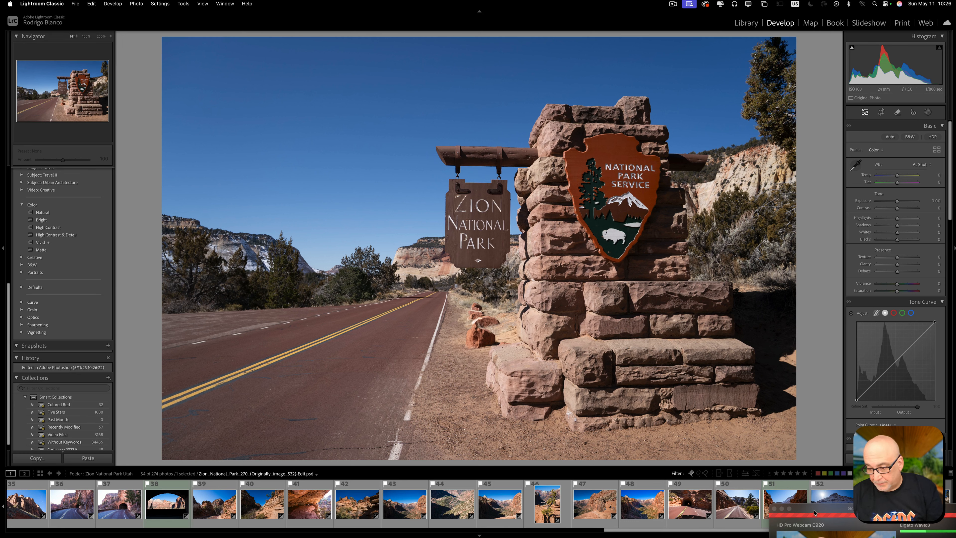
{"action": "left_click_drag", "start_coordinate": [813, 510], "coordinate": [806, 534]}
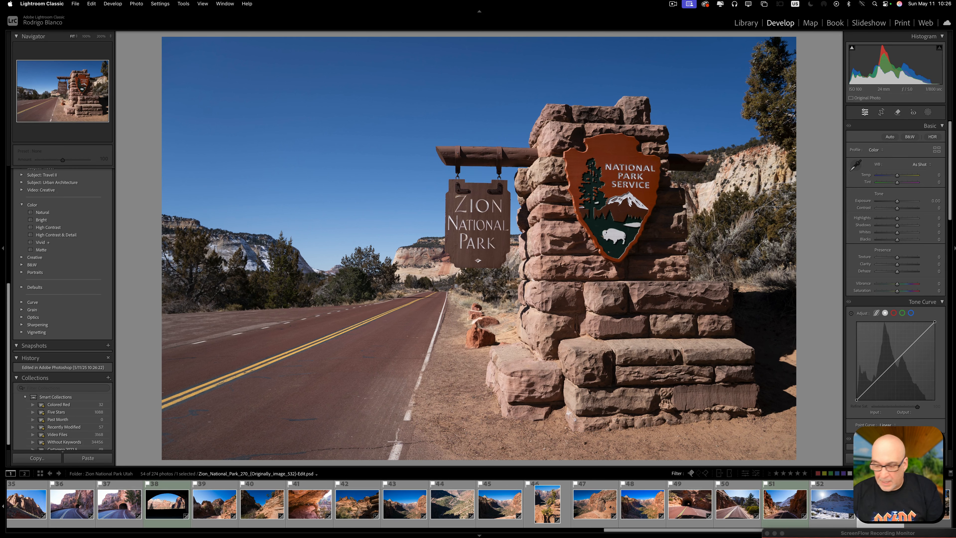
{"action": "key", "text": "Right"}
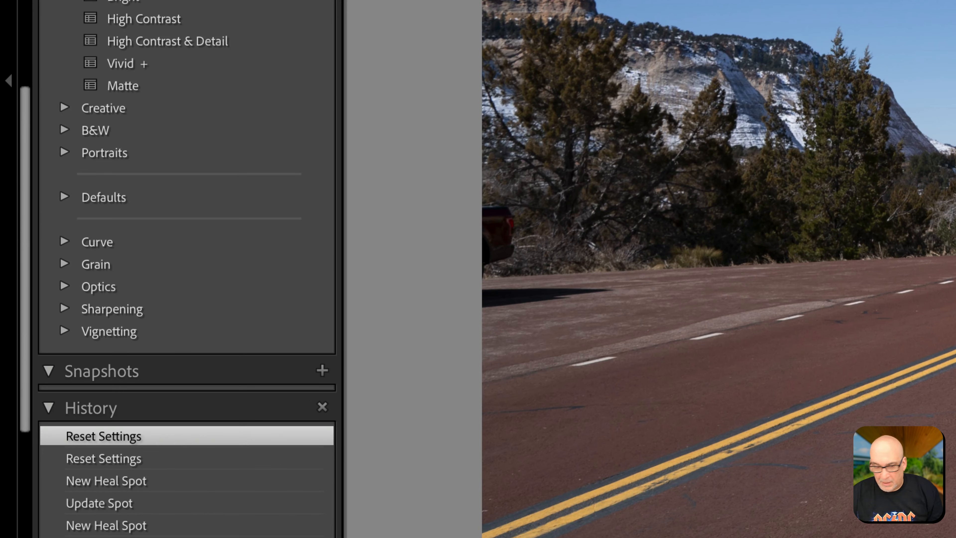
{"action": "key", "text": "Left"}
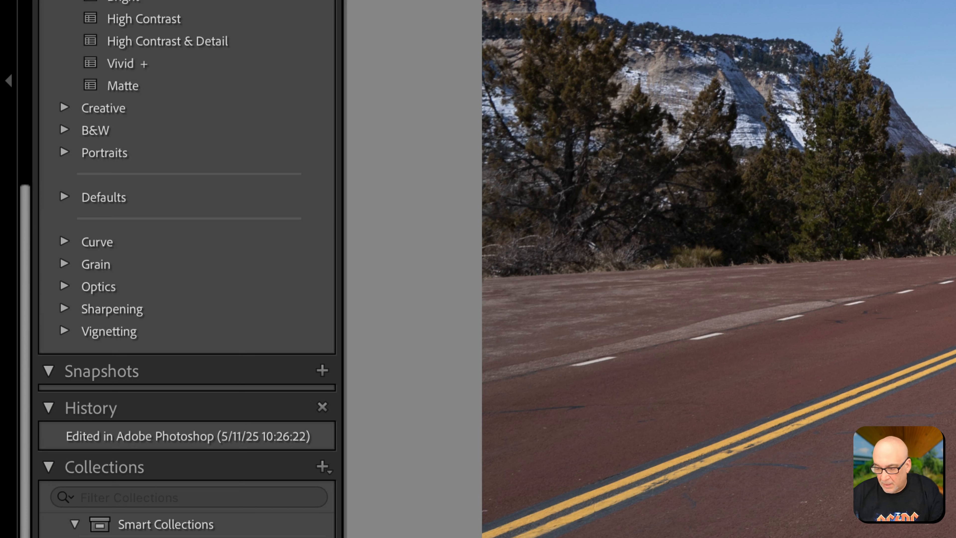
{"action": "key", "text": "Right"}
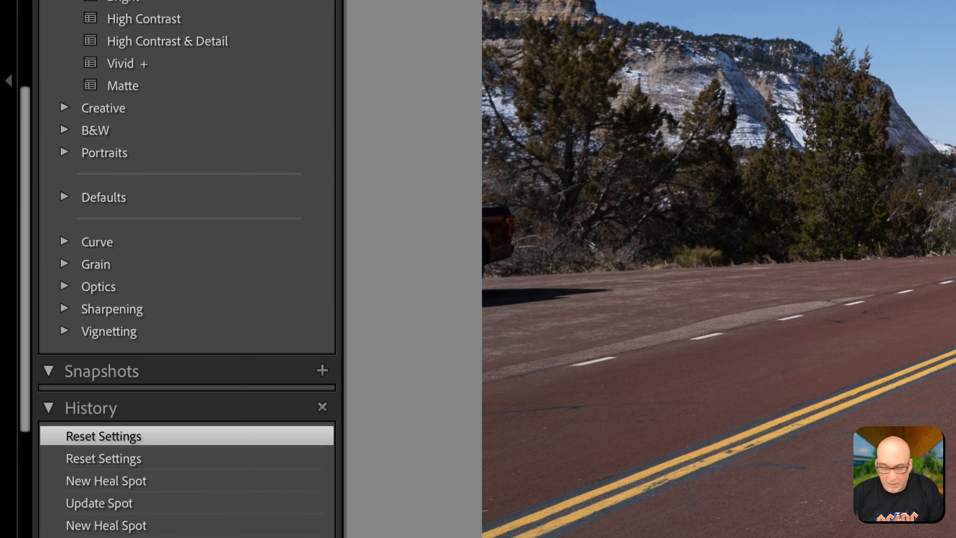
{"action": "key", "text": "Left"}
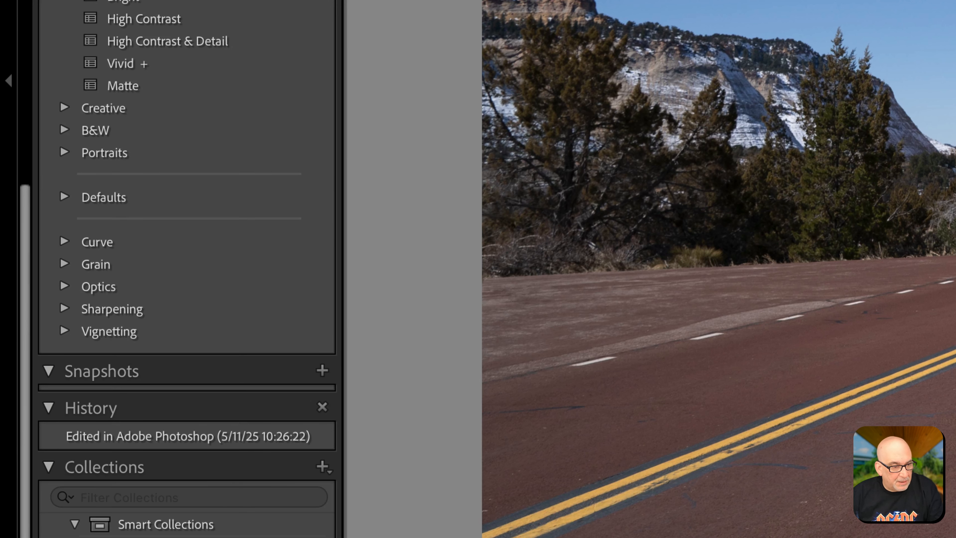
- Inspect the patched shrubs and pavement at the photo's left edge up close, and return to the whole image
{"action": "left_click", "coordinate": [517, 262]}
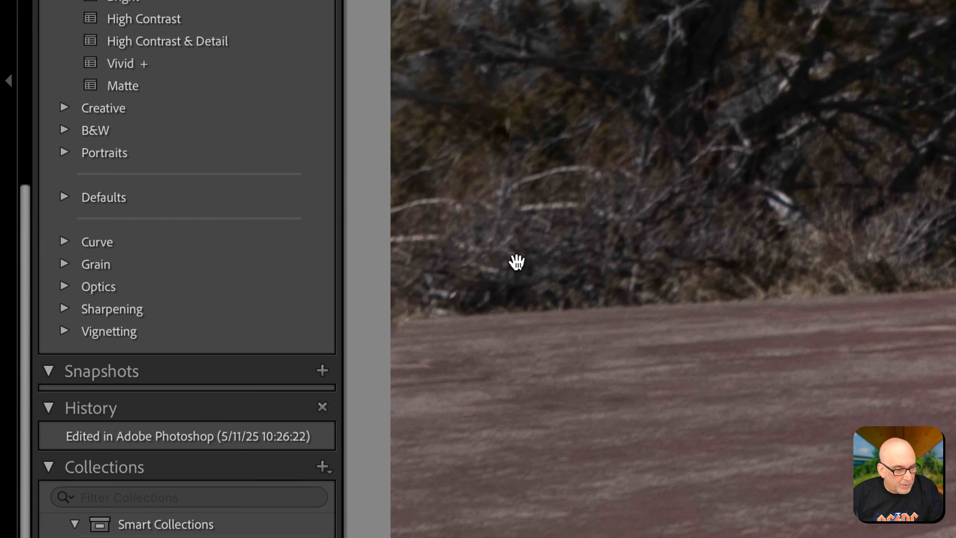
{"action": "left_click", "coordinate": [516, 262]}
{"action": "left_click", "coordinate": [517, 262]}
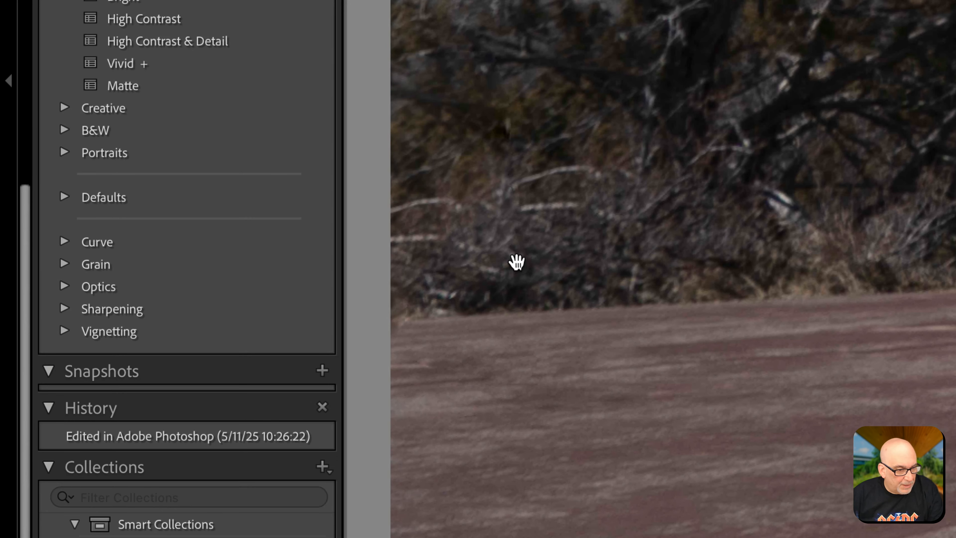
{"action": "left_click", "coordinate": [516, 262]}
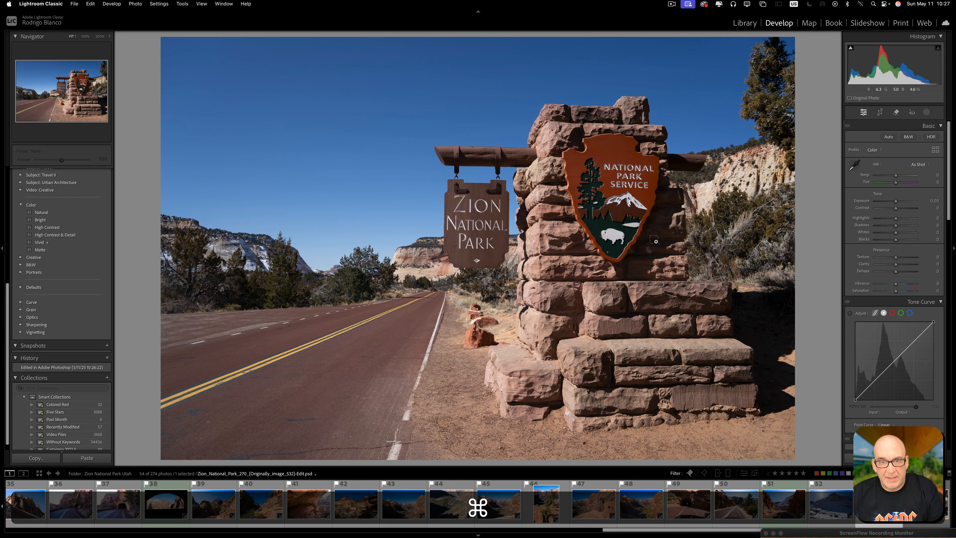
{"action": "key", "text": "super+r"}
{"action": "key", "text": "super+Tab"}
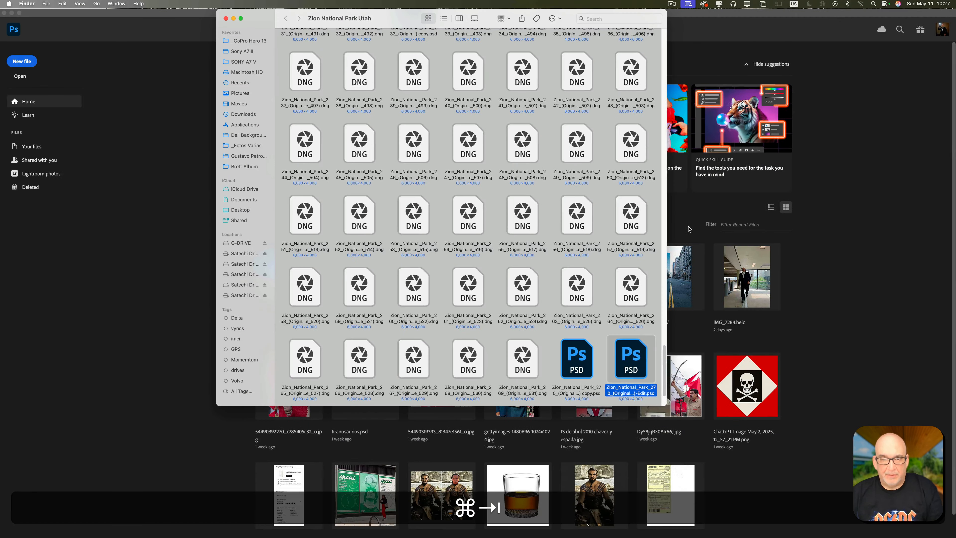
{"action": "left_click", "coordinate": [590, 200]}
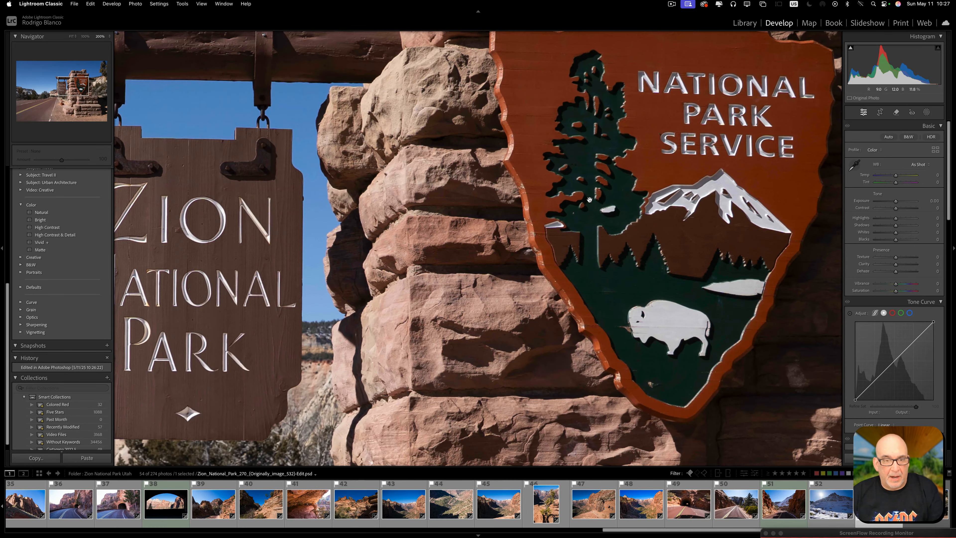
{"action": "key", "text": "super+minus"}
{"action": "key", "text": "super+minus"}
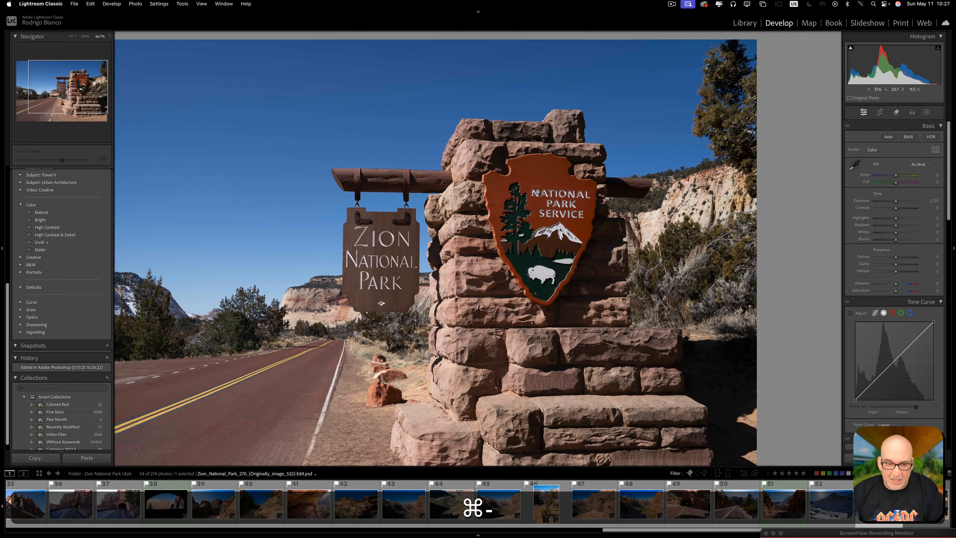
{"action": "key", "text": "super+minus"}
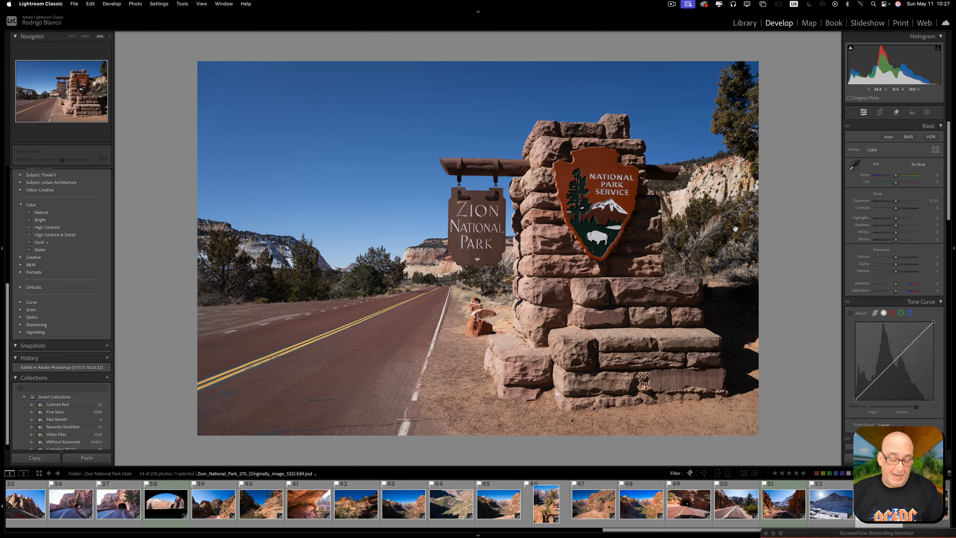
{"action": "key", "text": "super+r"}
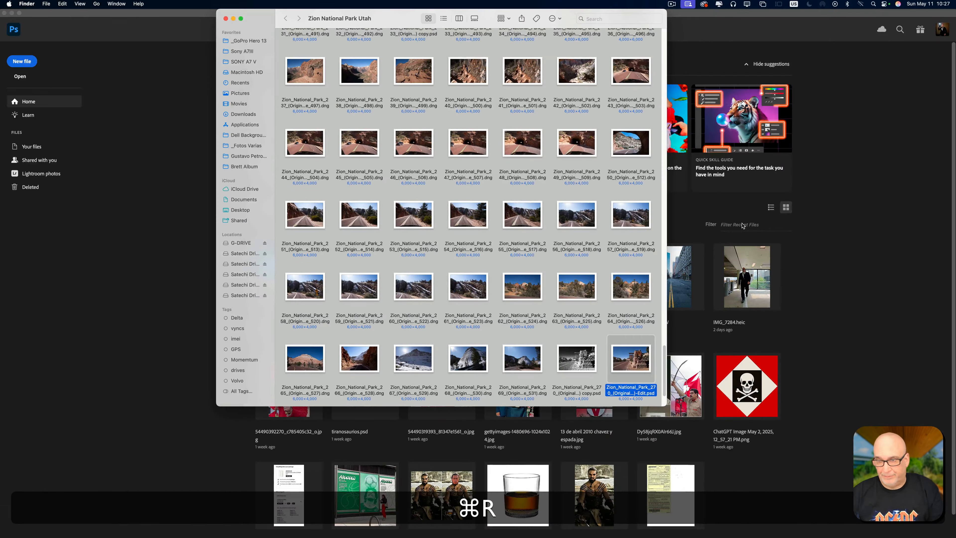
{"action": "key", "text": "super+Tab"}
- Try to straighten the edited photo with the crop overlay at an angle of about -0.51
{"action": "key", "text": "r"}
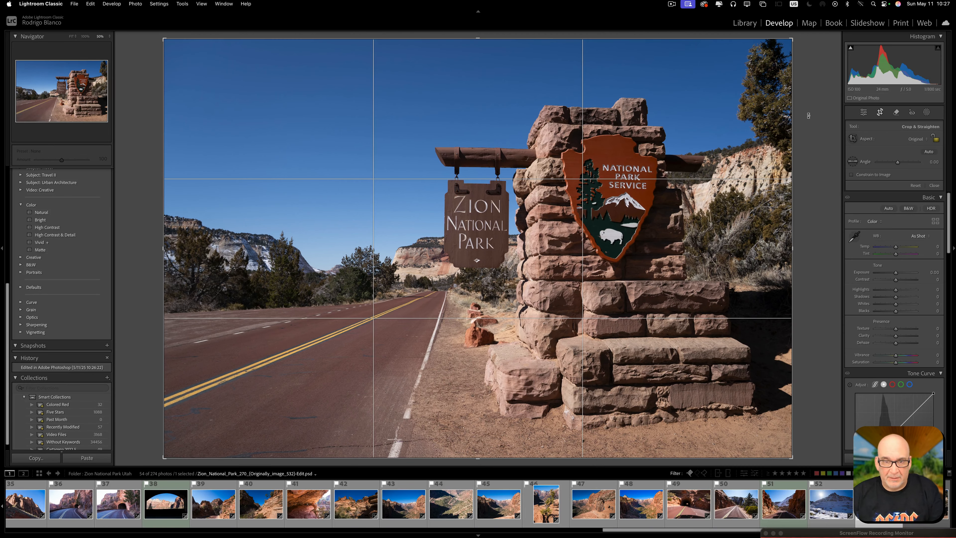
{"action": "left_click_drag", "start_coordinate": [808, 115], "coordinate": [809, 112]}
{"action": "key", "text": "super+equal"}
{"action": "key", "text": "super+equal"}
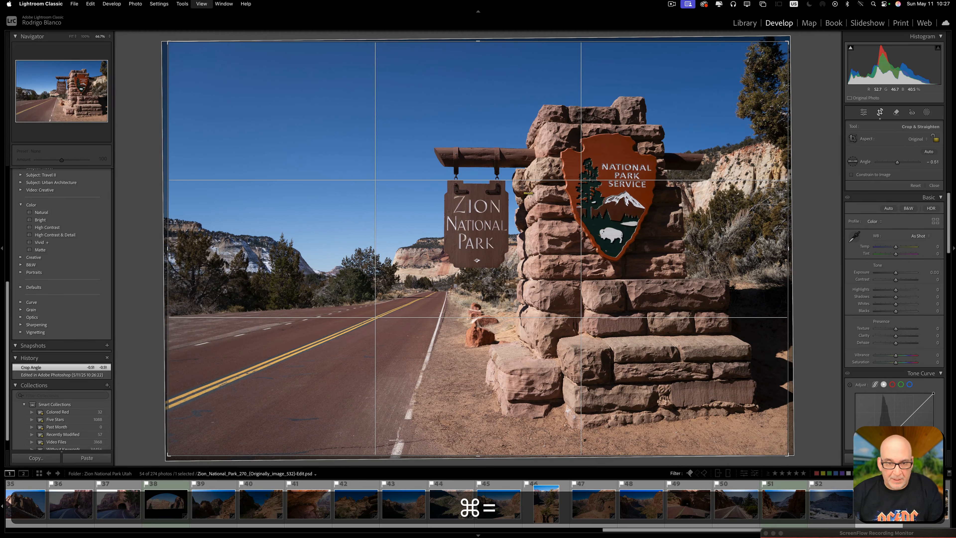
{"action": "key", "text": "super+Escape"}
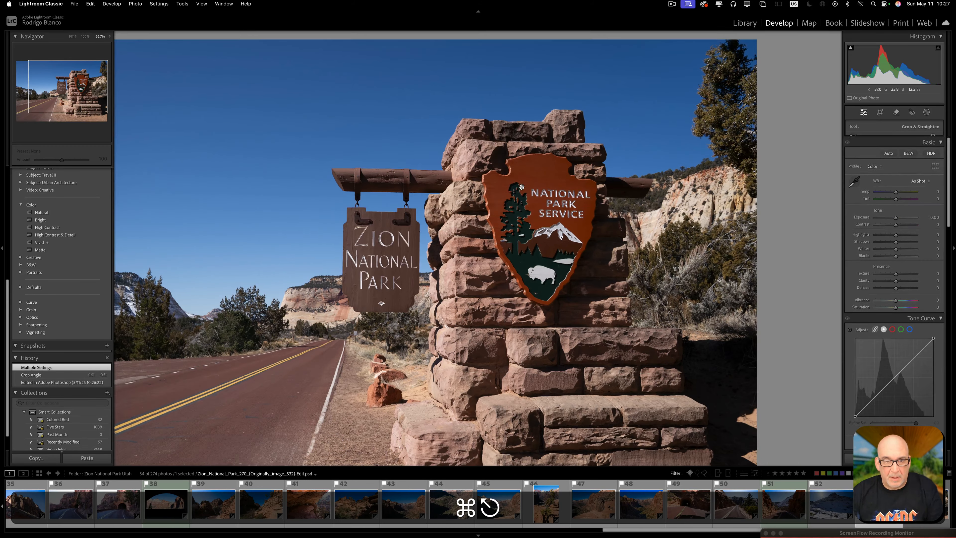
{"action": "key", "text": "super+equal"}
{"action": "key", "text": "super+equal"}
{"action": "key", "text": "super+space"}
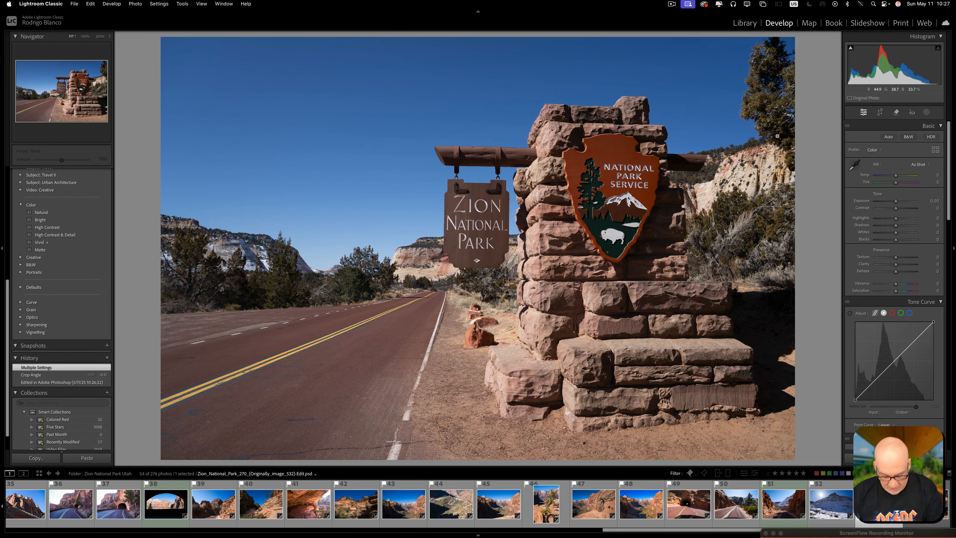
- Rotate the photo slightly in the crop overlay until the hanging Zion sign lines up with the grid, and apply it
{"action": "key", "text": "r"}
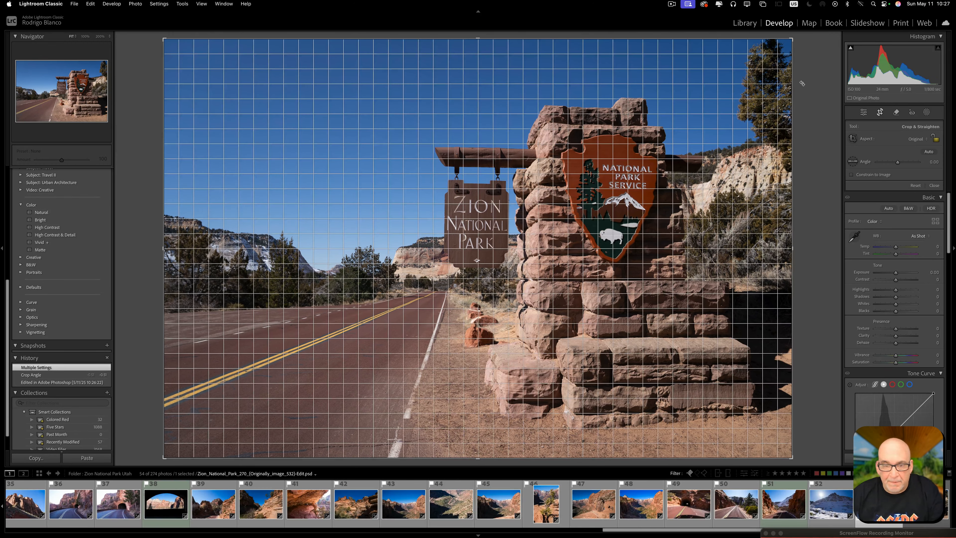
{"action": "left_click_drag", "start_coordinate": [802, 83], "coordinate": [801, 80]}
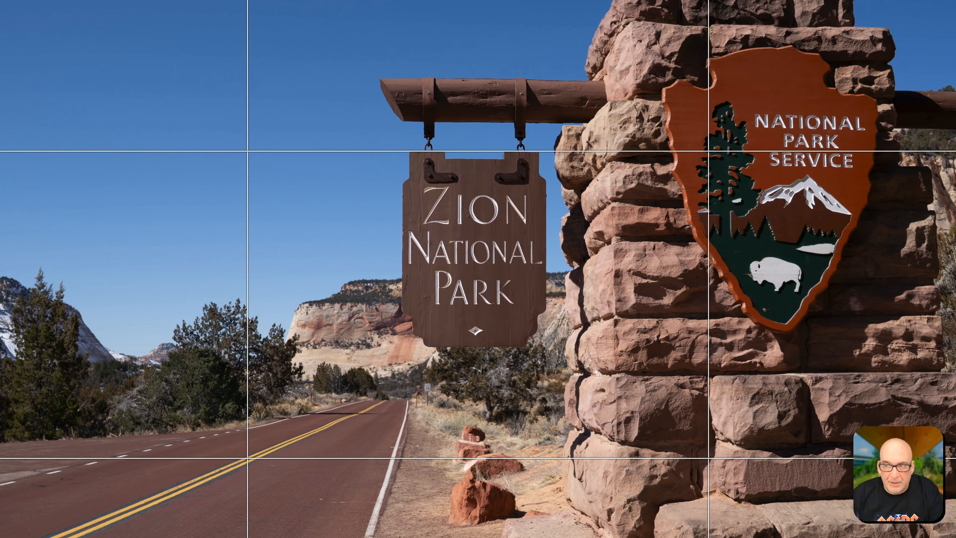
{"action": "left_click_drag", "start_coordinate": [478, 537], "coordinate": [480, 537]}
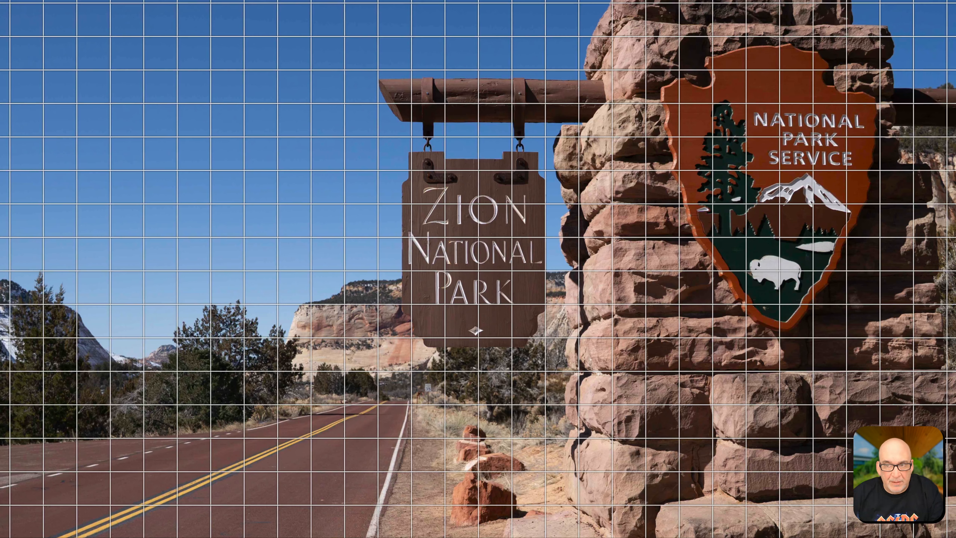
{"action": "key", "text": "Return"}
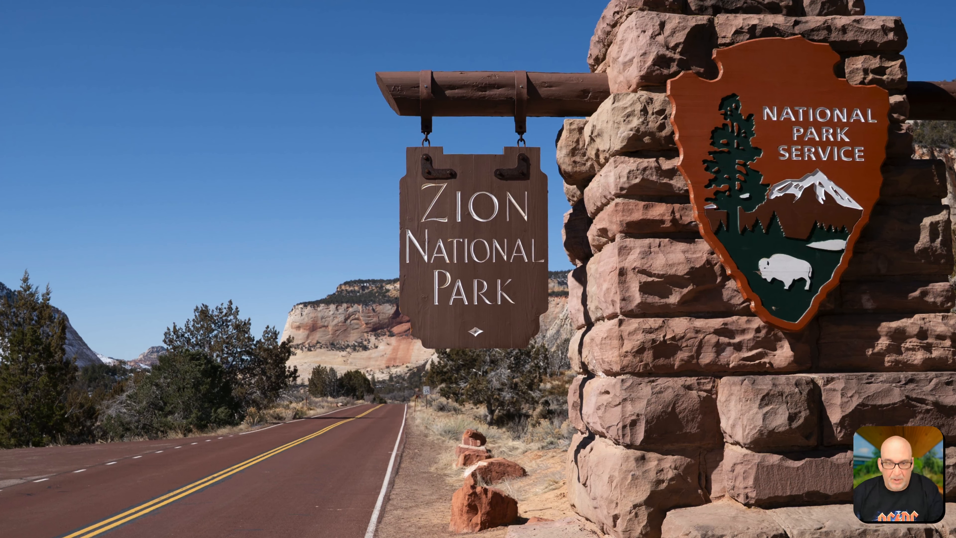
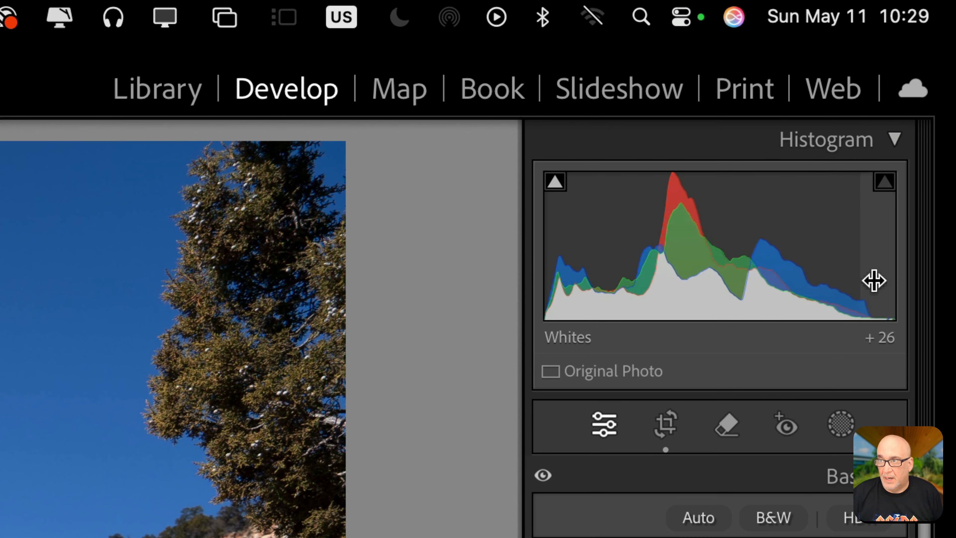
- Turn on the shadow clipping indicator and raise the Blacks to +63
{"action": "left_click", "coordinate": [556, 190]}
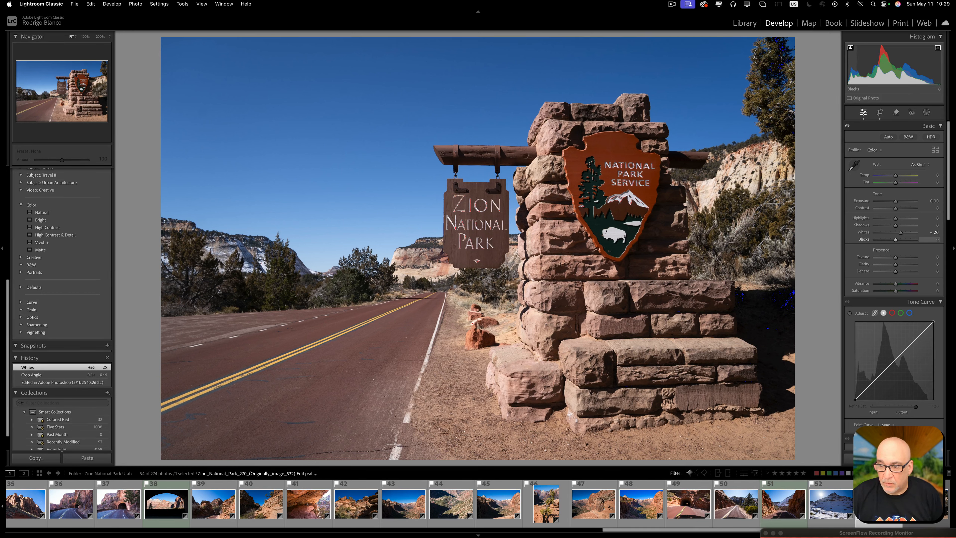
{"action": "left_click_drag", "start_coordinate": [896, 240], "coordinate": [901, 240]}
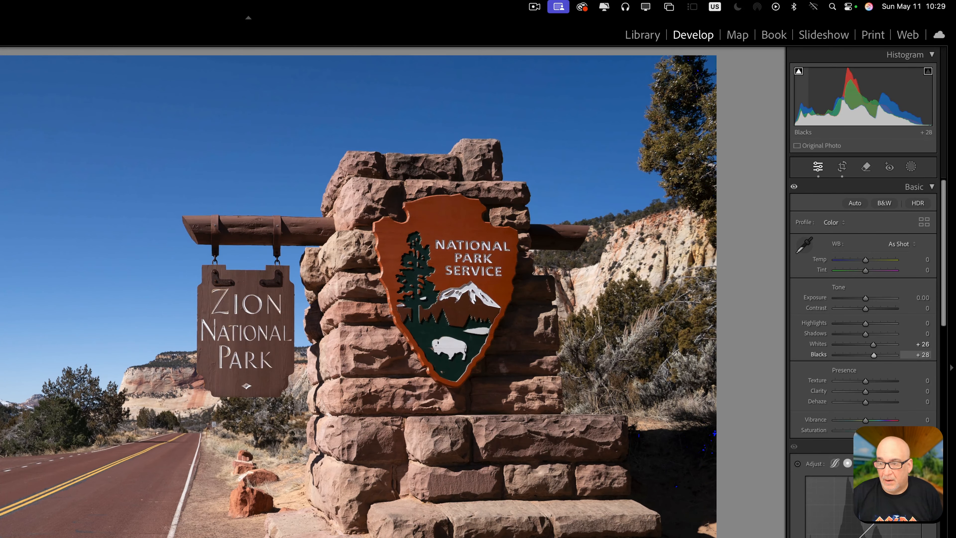
{"action": "left_click_drag", "start_coordinate": [873, 354], "coordinate": [884, 355]}
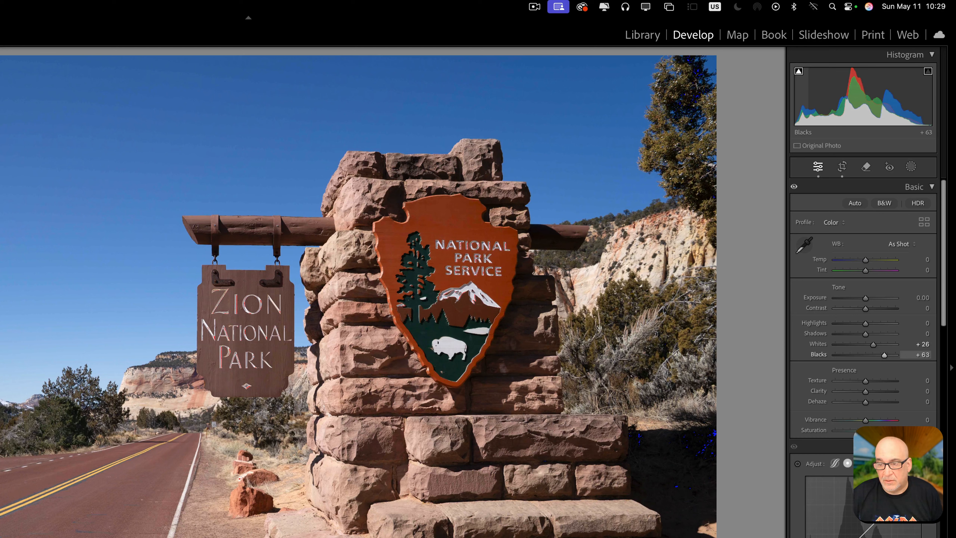
- Raise the Shadows to +30 and the Exposure to +0.50, and toggle the clipping indicators to check the tonal extremes
{"action": "left_click_drag", "start_coordinate": [821, 88], "coordinate": [832, 88]}
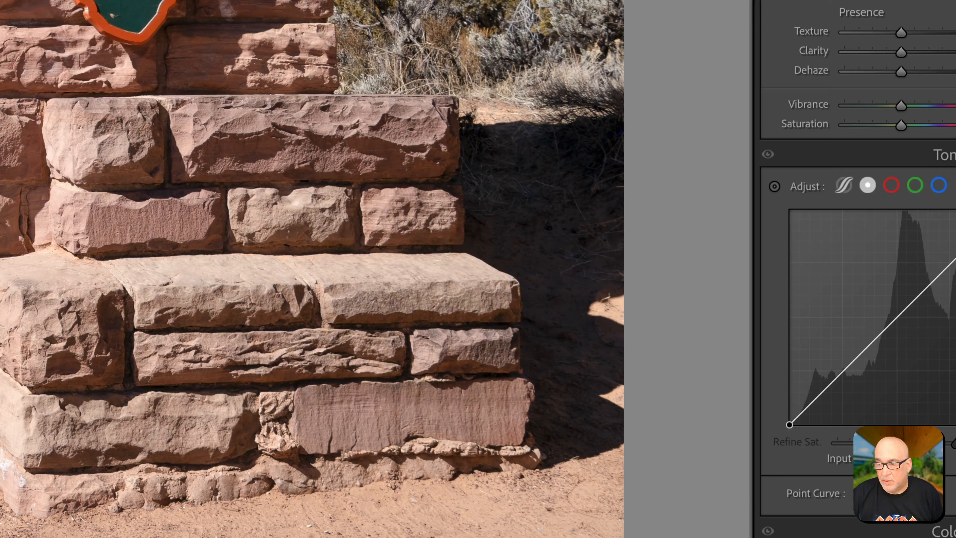
{"action": "key", "text": "j"}
{"action": "key", "text": "j"}
{"action": "key", "text": "j"}
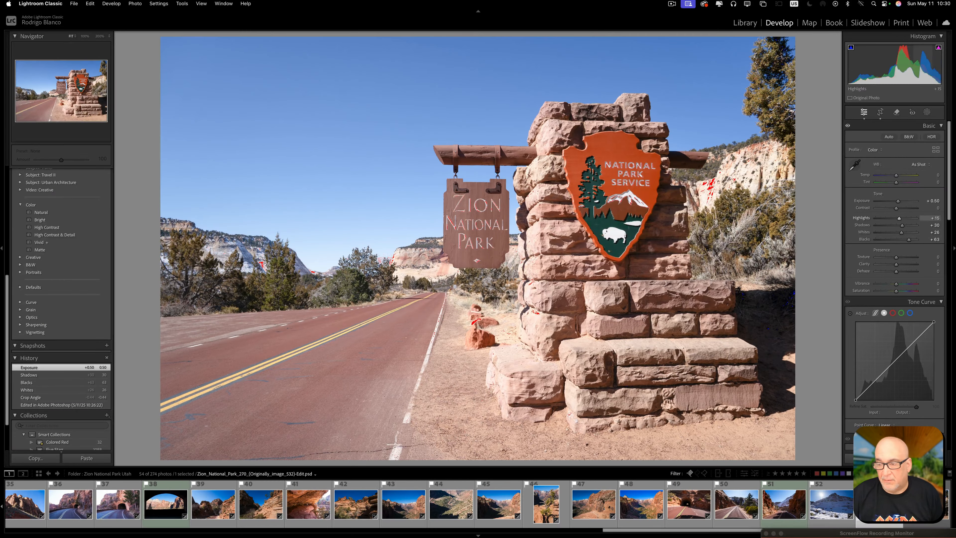
- Lower the Highlights to -72 and check the red roadside rocks up close with the highlight clipping indicator on
{"action": "left_click_drag", "start_coordinate": [899, 218], "coordinate": [881, 218]}
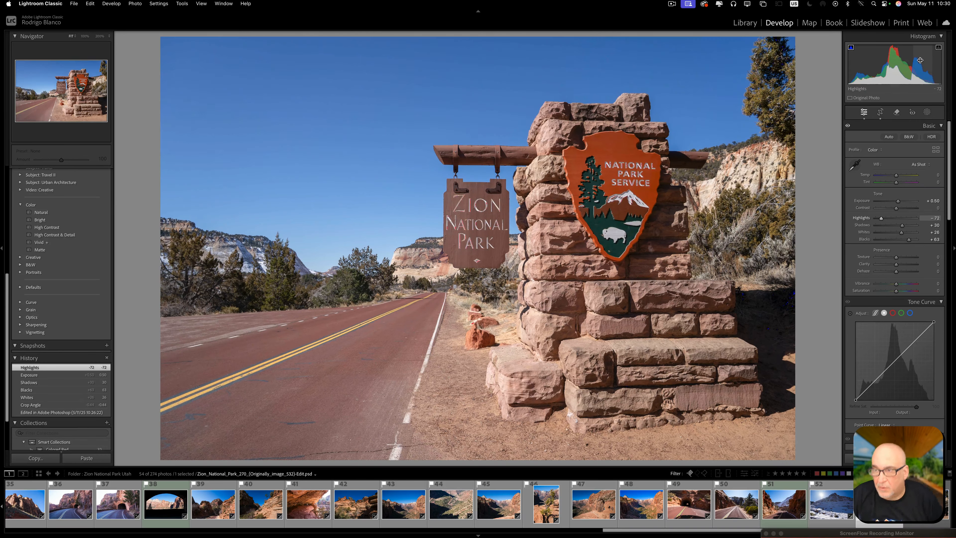
{"action": "left_click", "coordinate": [938, 48]}
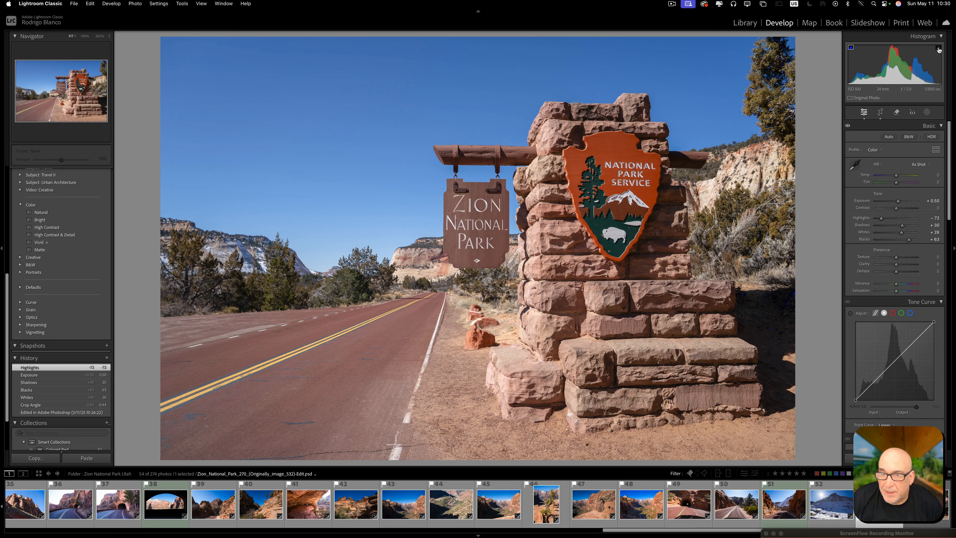
{"action": "left_click", "coordinate": [938, 49]}
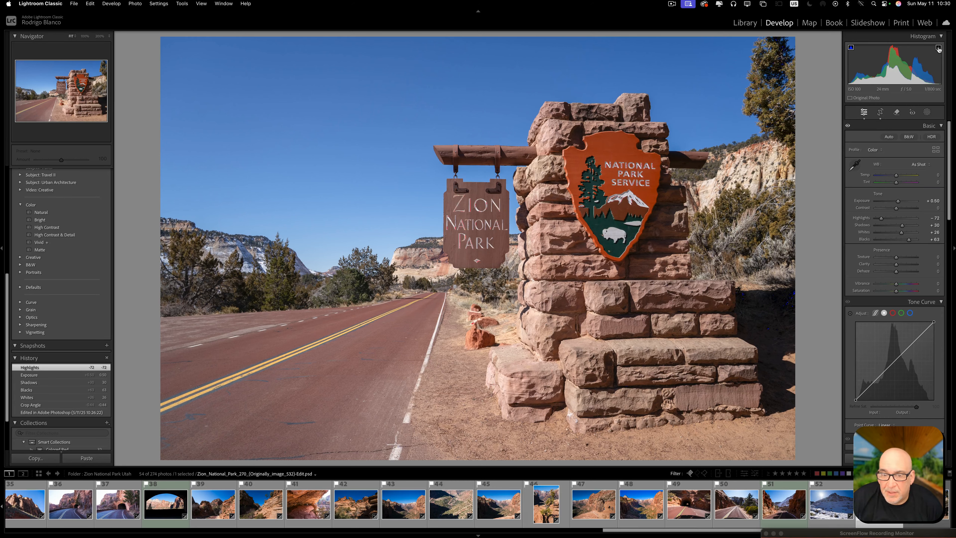
{"action": "left_click", "coordinate": [476, 322]}
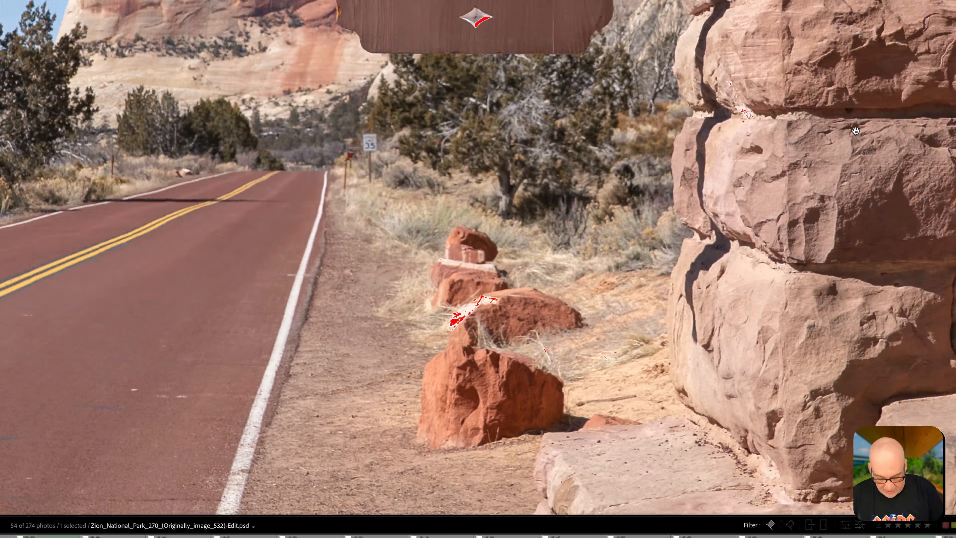
{"action": "key", "text": "z"}
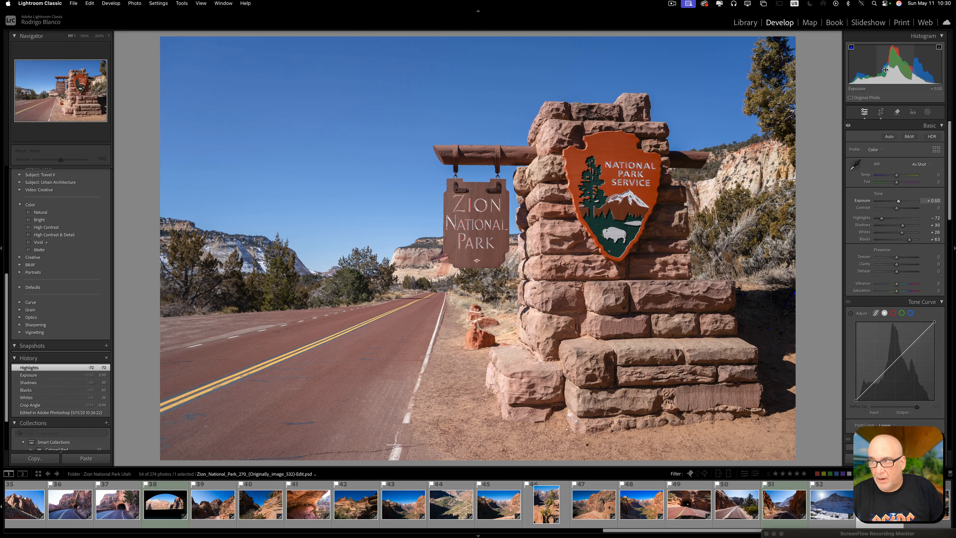
- Reduce the Exposure to +0.32 and the Blacks to +16, and inspect the shaded ground beside the stone base for clipping
{"action": "left_click_drag", "start_coordinate": [898, 201], "coordinate": [897, 202]}
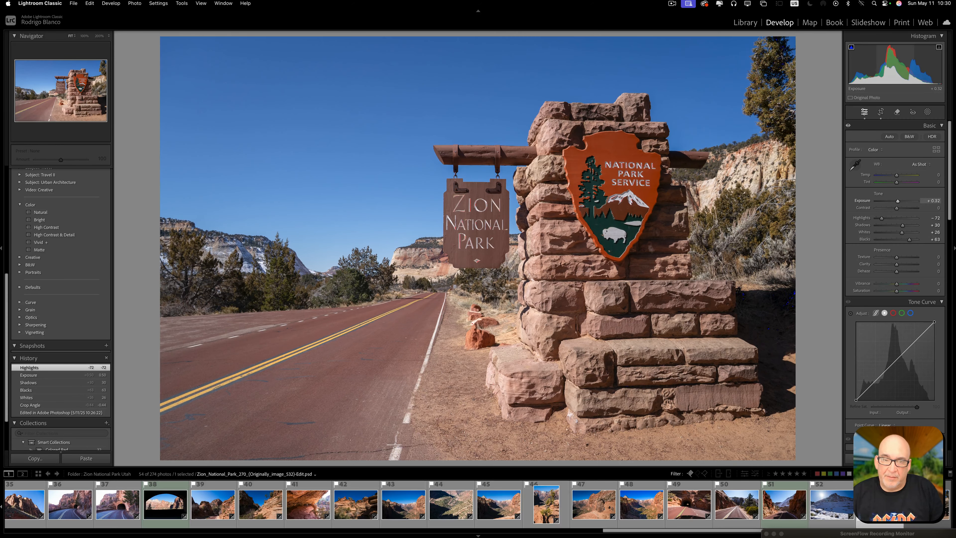
{"action": "left_click_drag", "start_coordinate": [898, 201], "coordinate": [897, 201]}
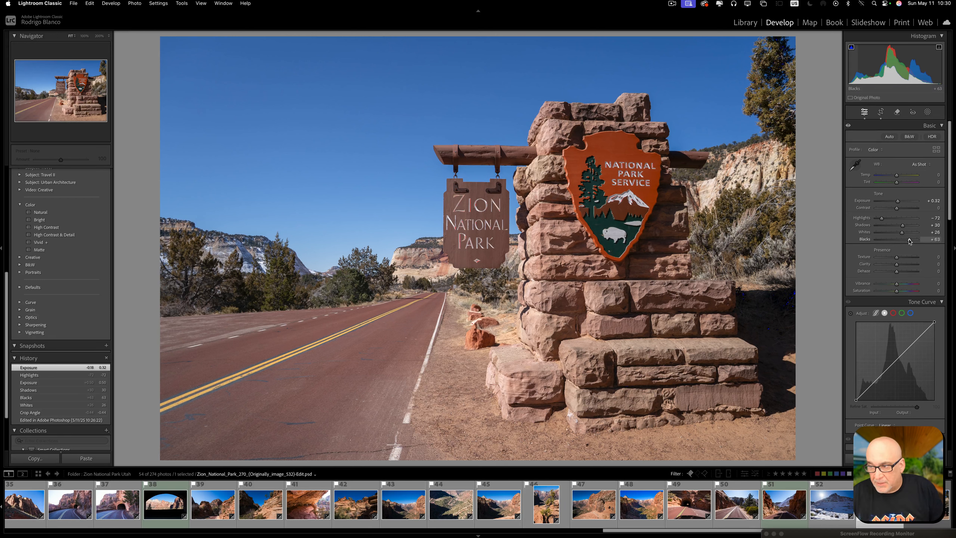
{"action": "mouse_move", "coordinate": [908, 242]}
{"action": "left_mouse_down"}
{"action": "mouse_move", "coordinate": [884, 243]}
{"action": "mouse_move", "coordinate": [895, 244]}
{"action": "left_mouse_up"}
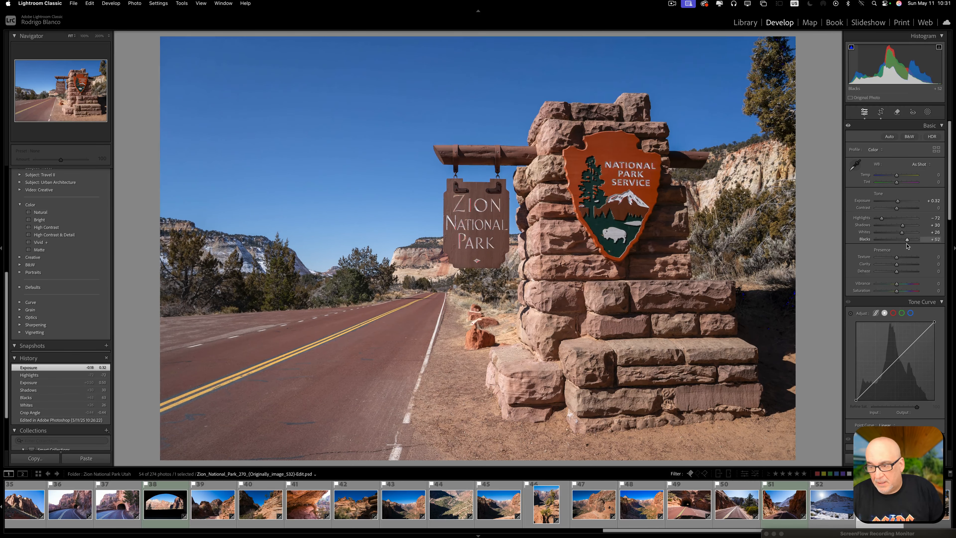
{"action": "mouse_move", "coordinate": [910, 246]}
{"action": "left_mouse_down"}
{"action": "mouse_move", "coordinate": [922, 248]}
{"action": "mouse_move", "coordinate": [899, 248]}
{"action": "left_mouse_up"}
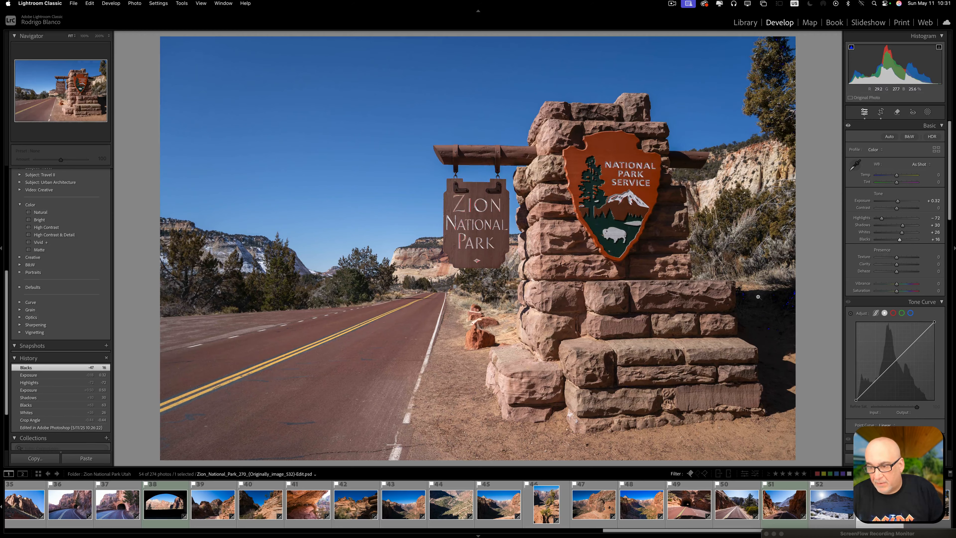
{"action": "left_click", "coordinate": [779, 295]}
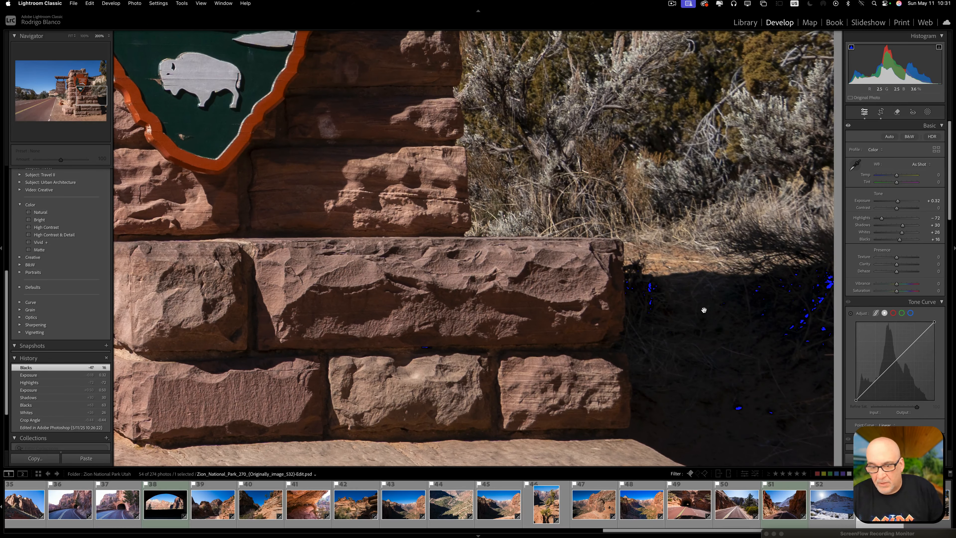
{"action": "key", "text": "z"}
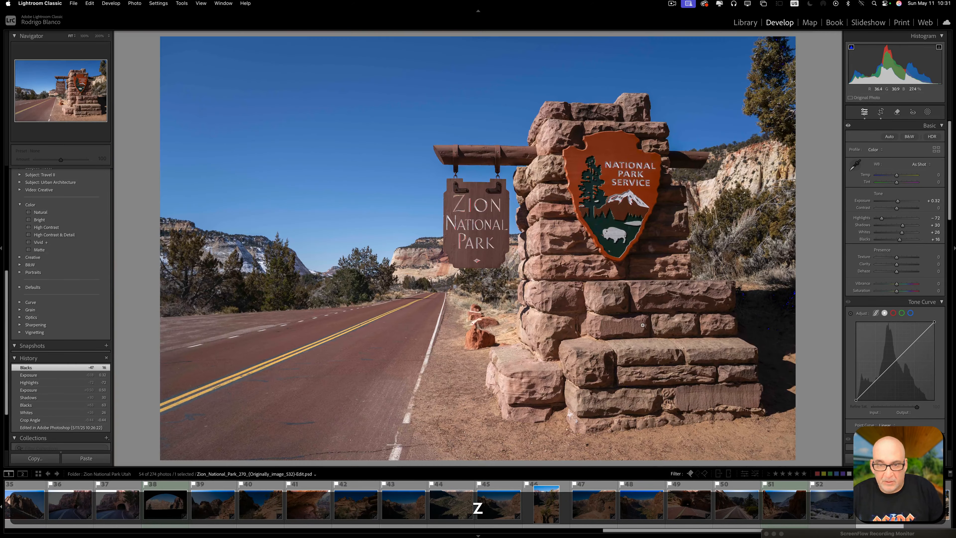
- Zoom in on the Zion sign's clipped lettering, lower the Exposure slightly, set the Whites to +13, and return to the whole photo
{"action": "left_click", "coordinate": [484, 246]}
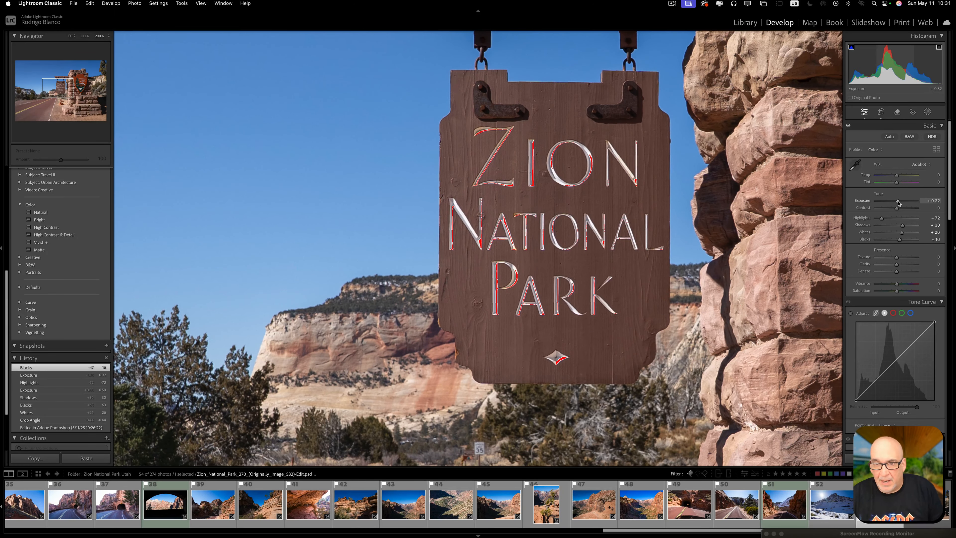
{"action": "left_click_drag", "start_coordinate": [898, 203], "coordinate": [897, 203]}
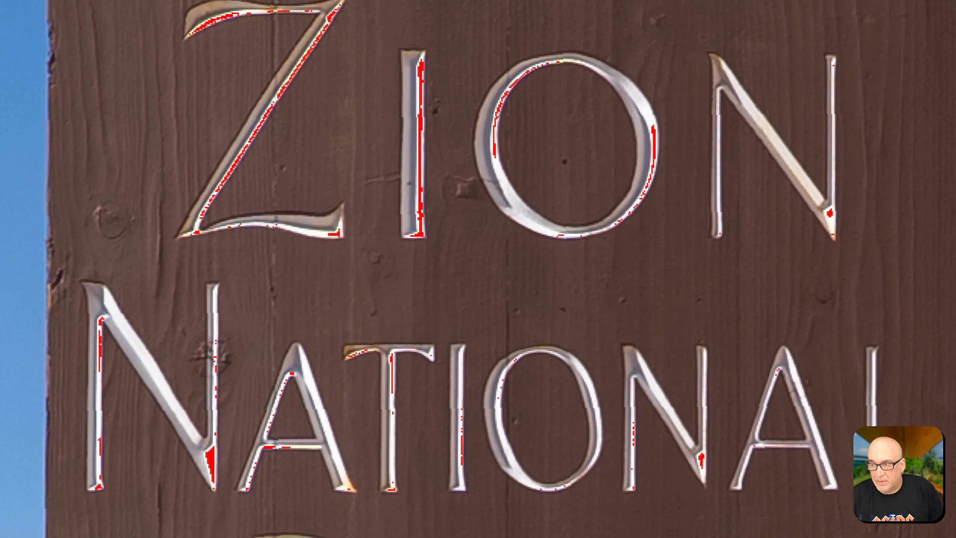
{"action": "left_click_drag", "start_coordinate": [897, 221], "coordinate": [886, 221]}
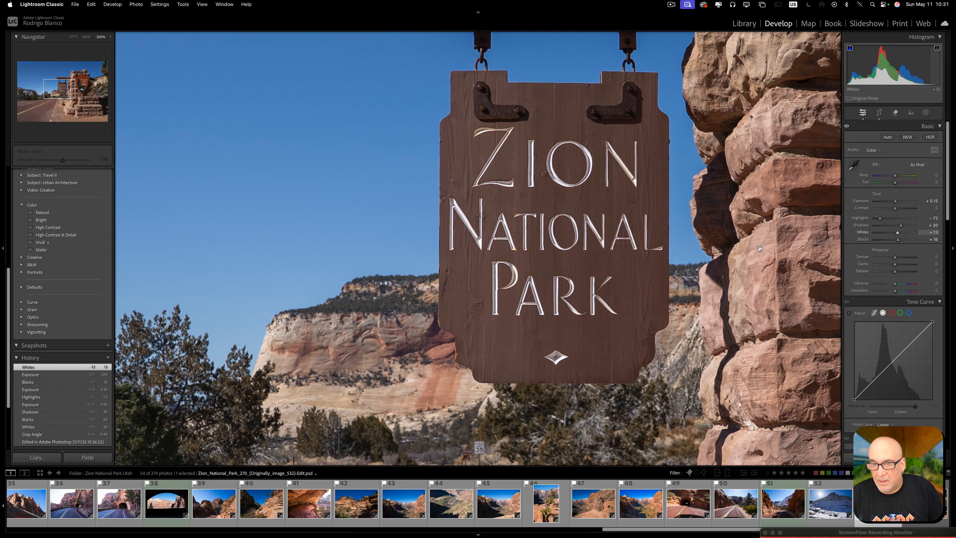
{"action": "key", "text": "super+minus"}
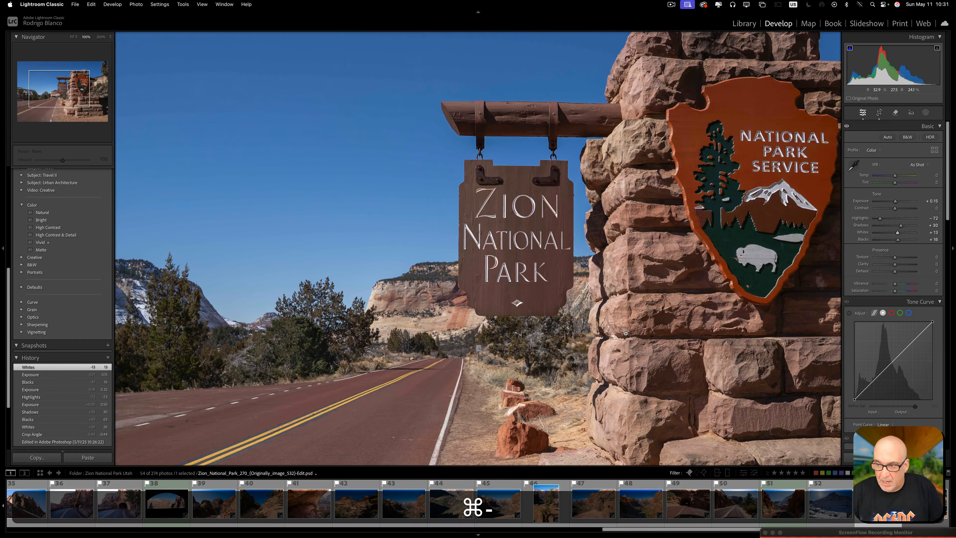
{"action": "key", "text": "super+minus"}
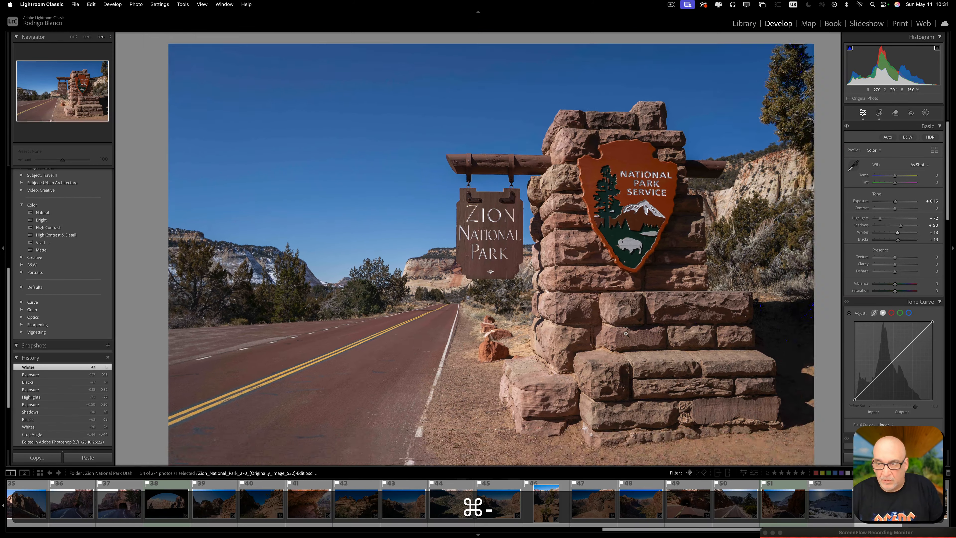
{"action": "key", "text": "super+minus"}
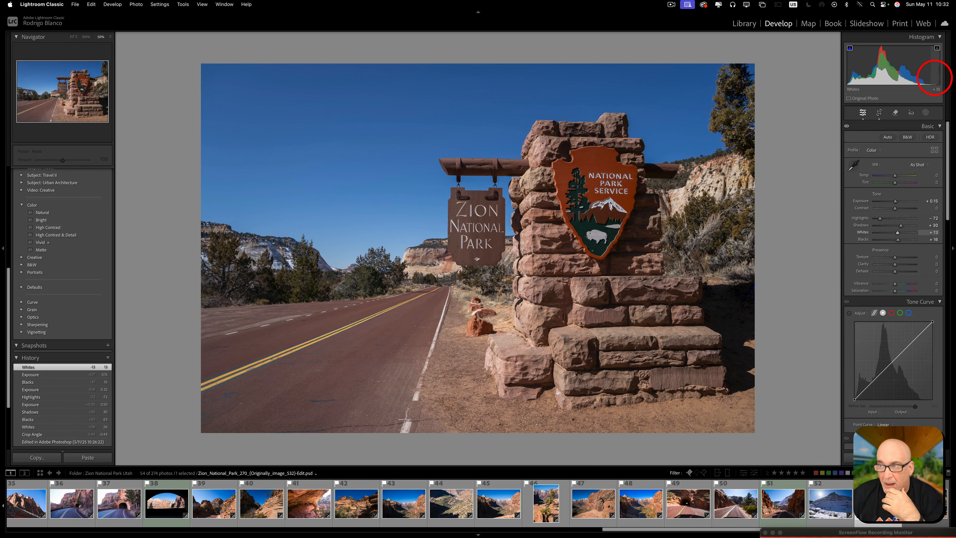
- Adjust the Whites directly in the histogram, trying brighter and darker settings and settling on +48
{"action": "left_click_drag", "start_coordinate": [934, 77], "coordinate": [941, 77]}
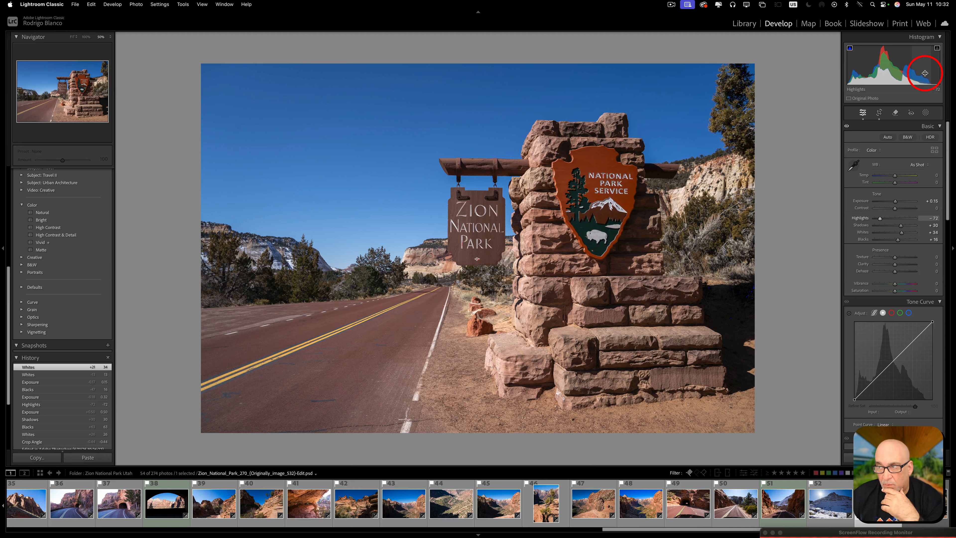
{"action": "left_click_drag", "start_coordinate": [933, 72], "coordinate": [896, 74]}
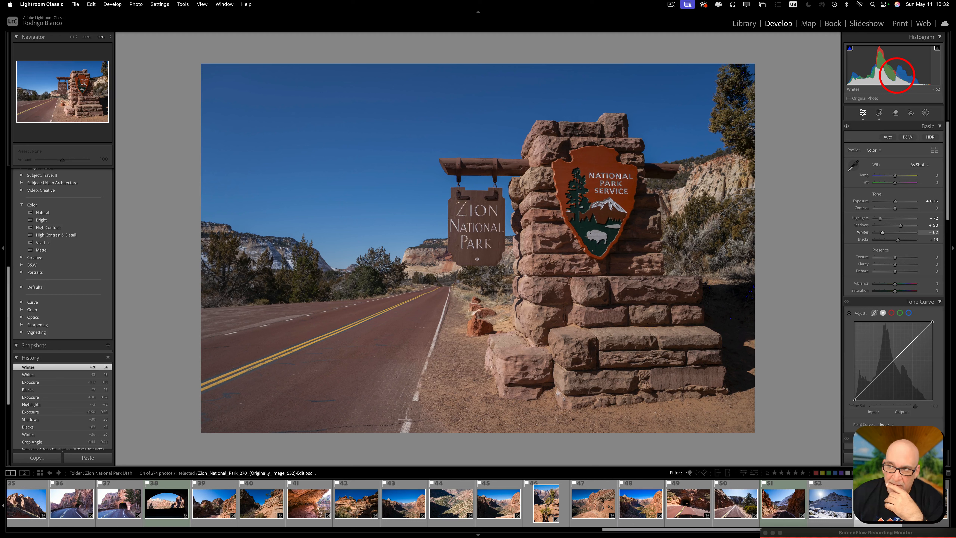
{"action": "left_click_drag", "start_coordinate": [896, 74], "coordinate": [937, 70]}
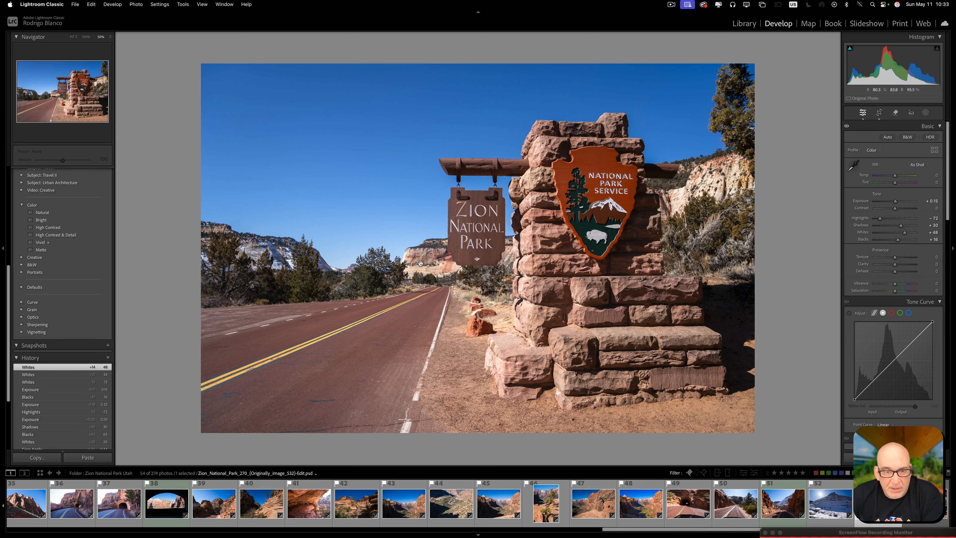
- Open the masking tools to show the options for adding a new mask
{"action": "left_click", "coordinate": [928, 114]}
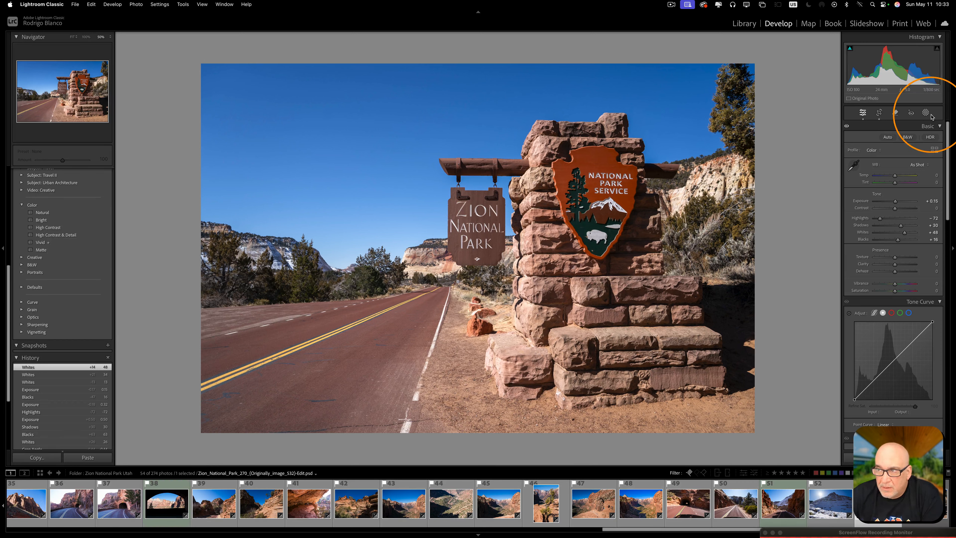
{"action": "left_click", "coordinate": [926, 113]}
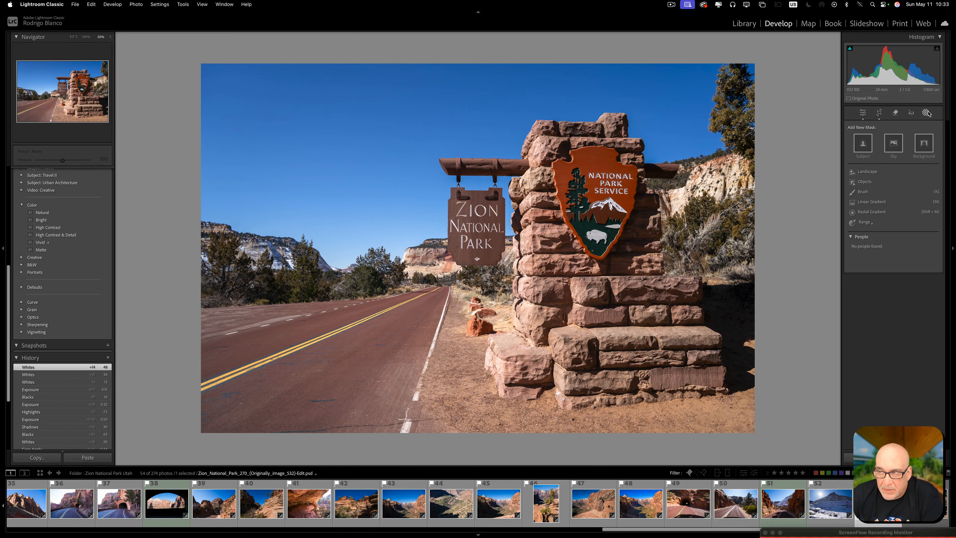
{"action": "left_click", "coordinate": [926, 114]}
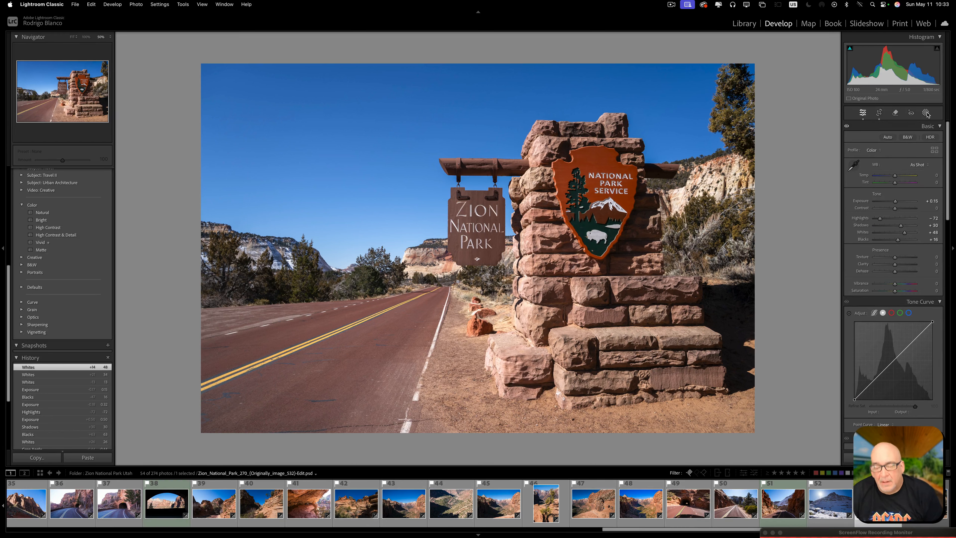
{"action": "left_click", "coordinate": [926, 114]}
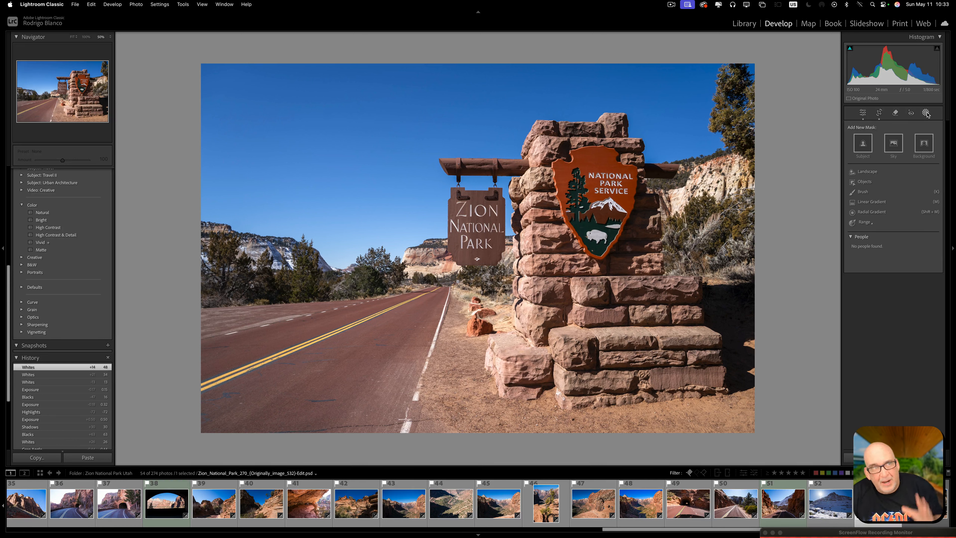
- Check the installed Lightroom Classic version in the program's information window and close it
{"action": "left_click", "coordinate": [41, 6]}
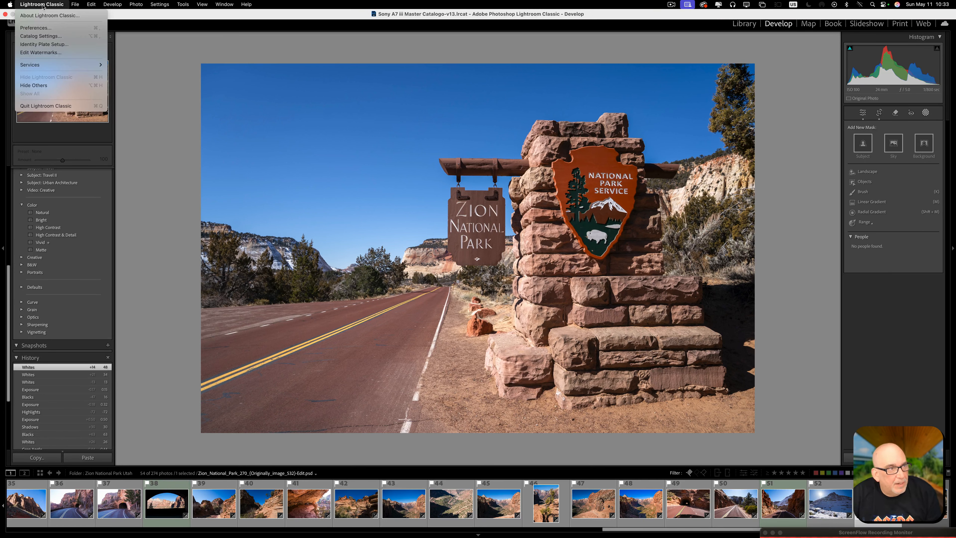
{"action": "left_click", "coordinate": [45, 16]}
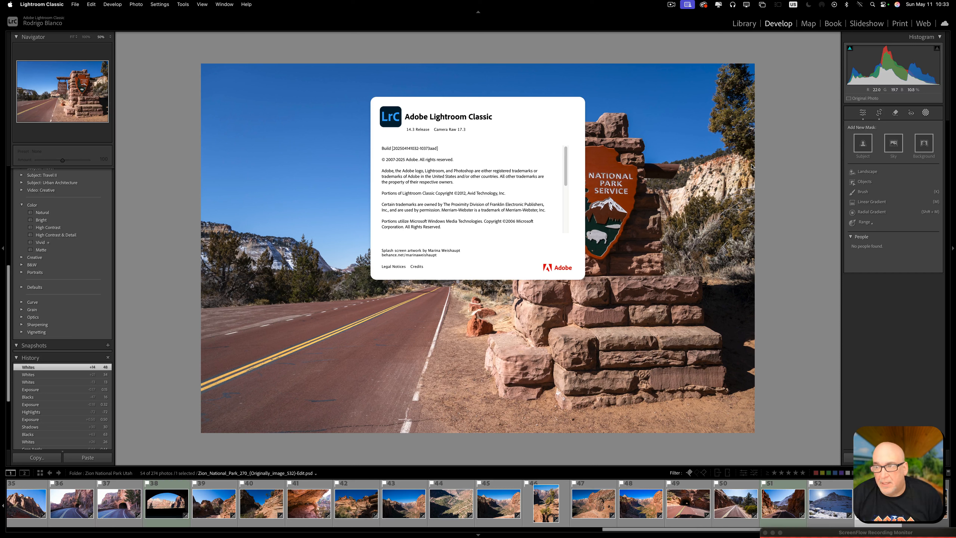
{"action": "left_click", "coordinate": [794, 161]}
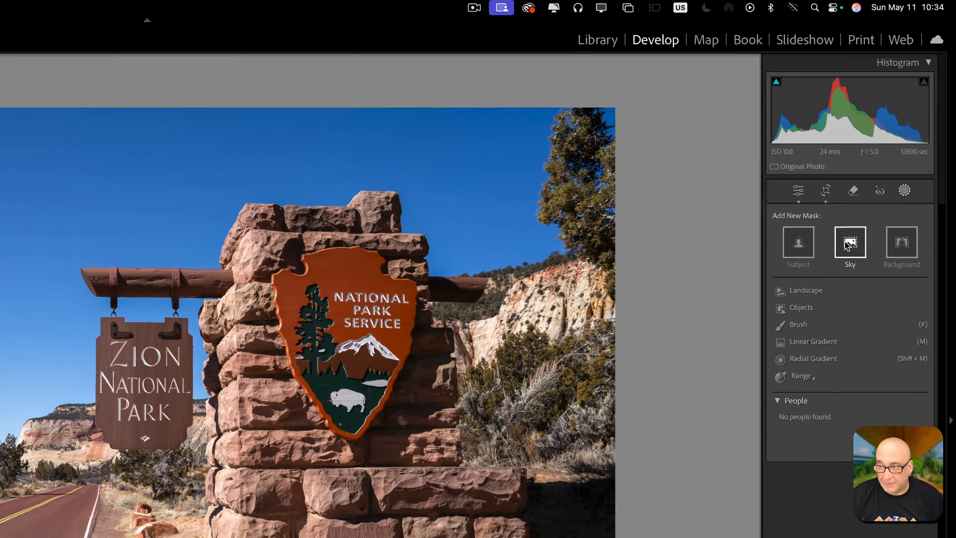
- Create a Sky mask, toggle its overlay to check the selected area, and leave the overlay hidden
{"action": "left_click", "coordinate": [892, 144]}
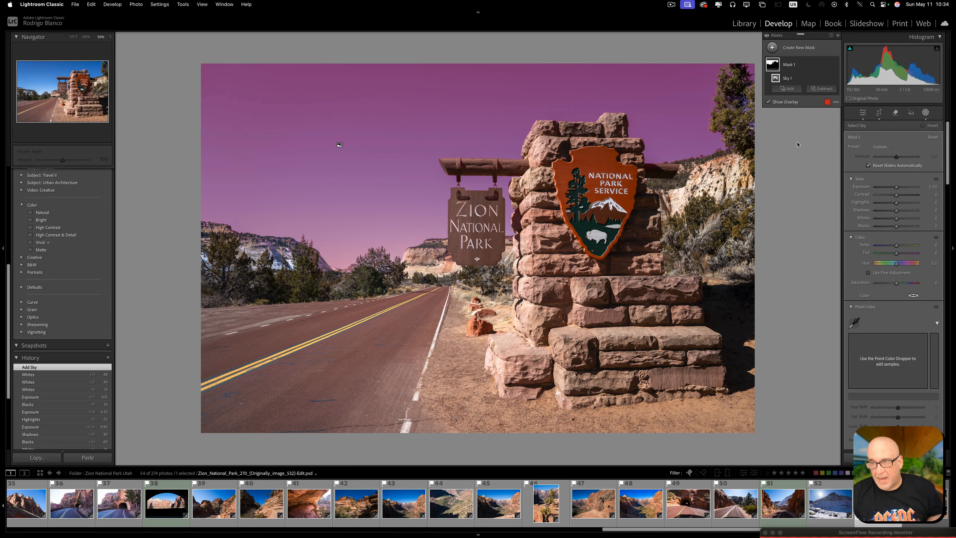
{"action": "left_click", "coordinate": [767, 102]}
{"action": "left_click", "coordinate": [767, 102]}
{"action": "left_click", "coordinate": [768, 103]}
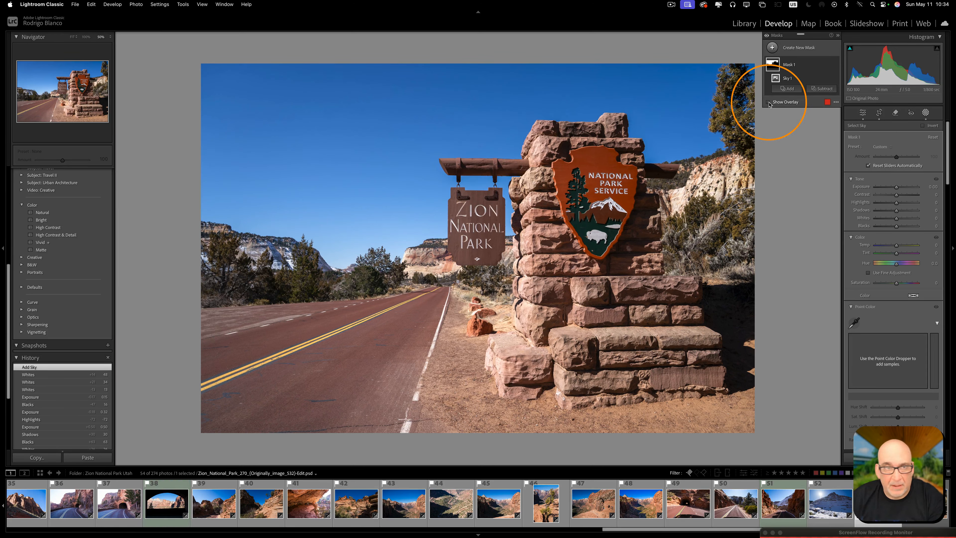
{"action": "left_click", "coordinate": [767, 102]}
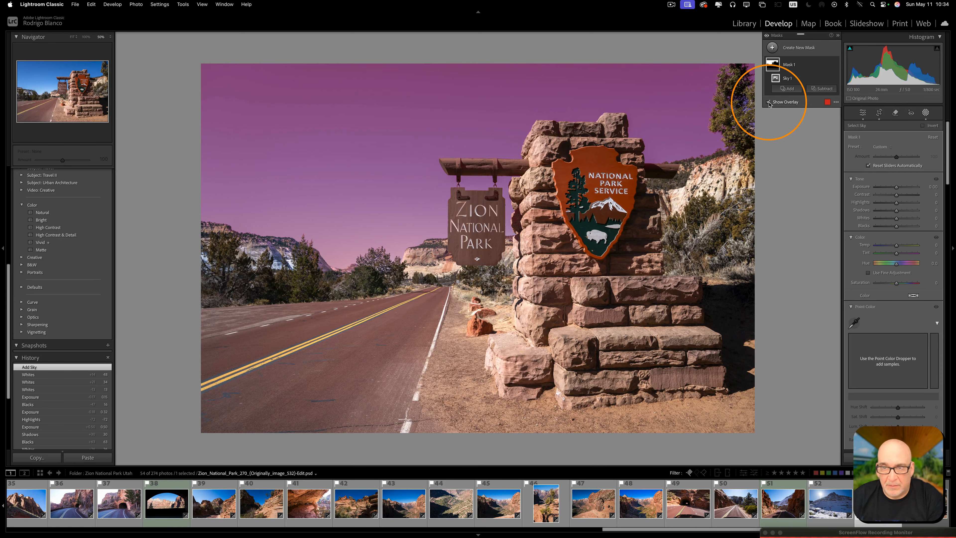
{"action": "left_click", "coordinate": [768, 102]}
{"action": "left_click", "coordinate": [768, 103]}
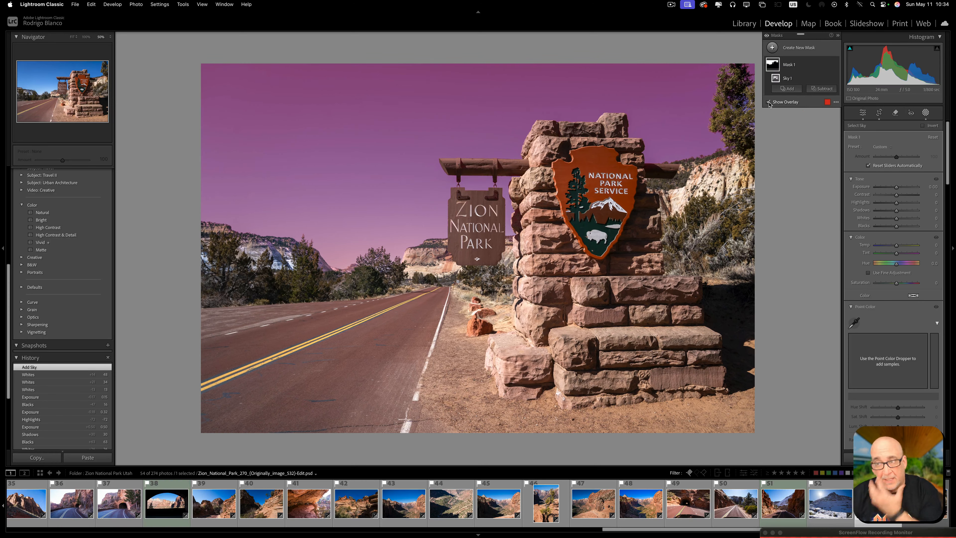
{"action": "left_click", "coordinate": [768, 102]}
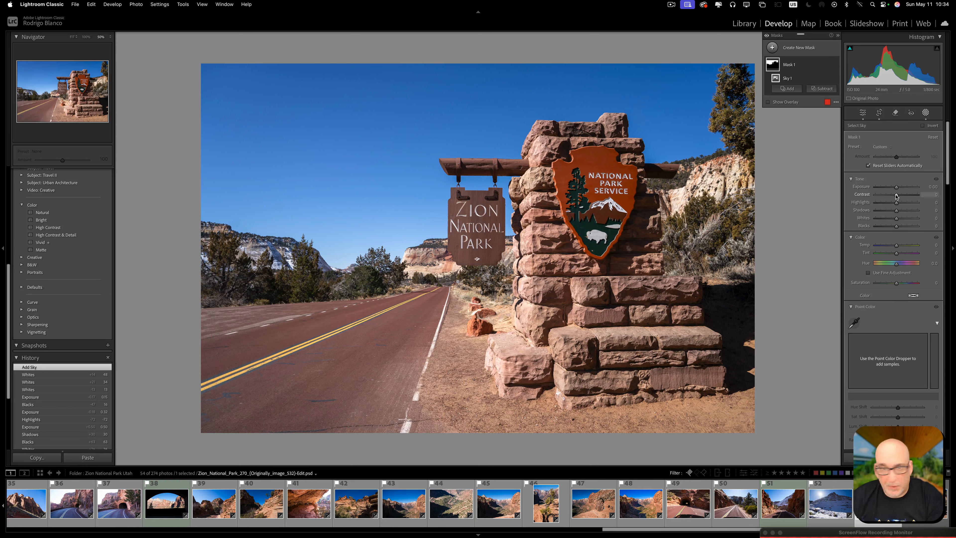
- Refine the Sky mask with Contrast 13, Highlights -38, Shadows -1, Blacks -18 and a cooler Temp of -28
{"action": "mouse_move", "coordinate": [896, 197]}
{"action": "left_mouse_down"}
{"action": "mouse_move", "coordinate": [880, 203]}
{"action": "mouse_move", "coordinate": [896, 211]}
{"action": "left_mouse_up"}
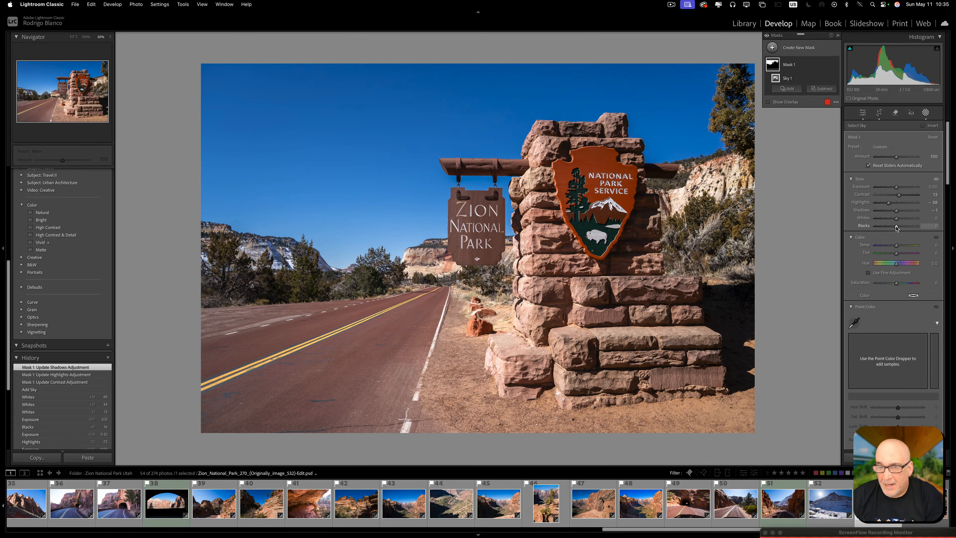
{"action": "left_click_drag", "start_coordinate": [896, 227], "coordinate": [890, 247]}
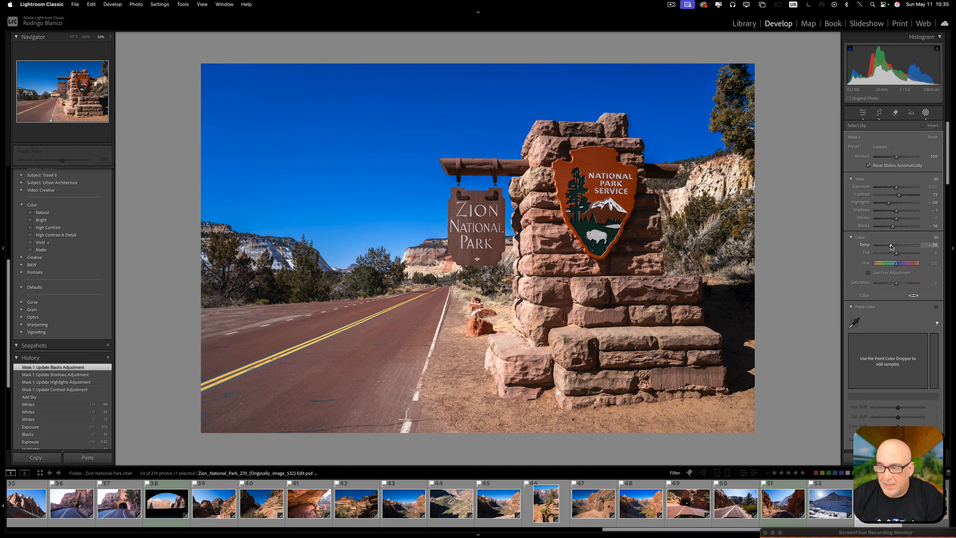
{"action": "left_click_drag", "start_coordinate": [890, 246], "coordinate": [890, 247]}
- Sample the blue sky with the Point Color dropper and shift its hue slightly toward purple, with a Sat Shift of 3
{"action": "scroll", "coordinate": [889, 291], "scroll_direction": "down", "scroll_amount": 2}
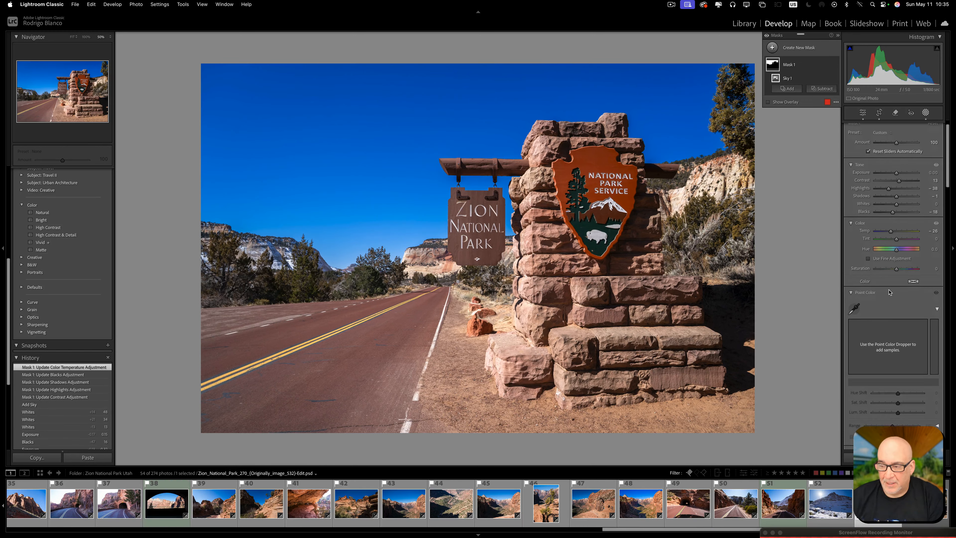
{"action": "scroll", "coordinate": [889, 292], "scroll_direction": "down", "scroll_amount": 12}
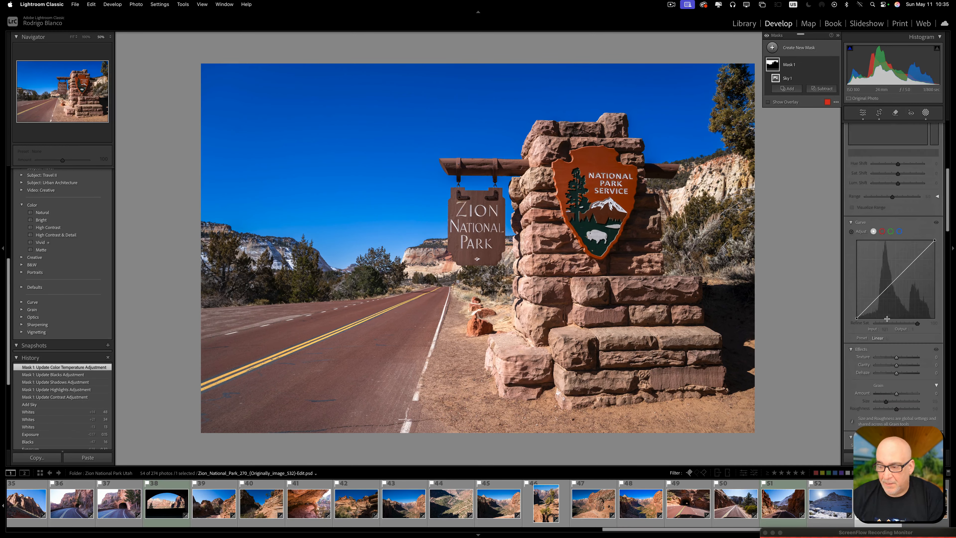
{"action": "scroll", "coordinate": [887, 318], "scroll_direction": "up", "scroll_amount": 9}
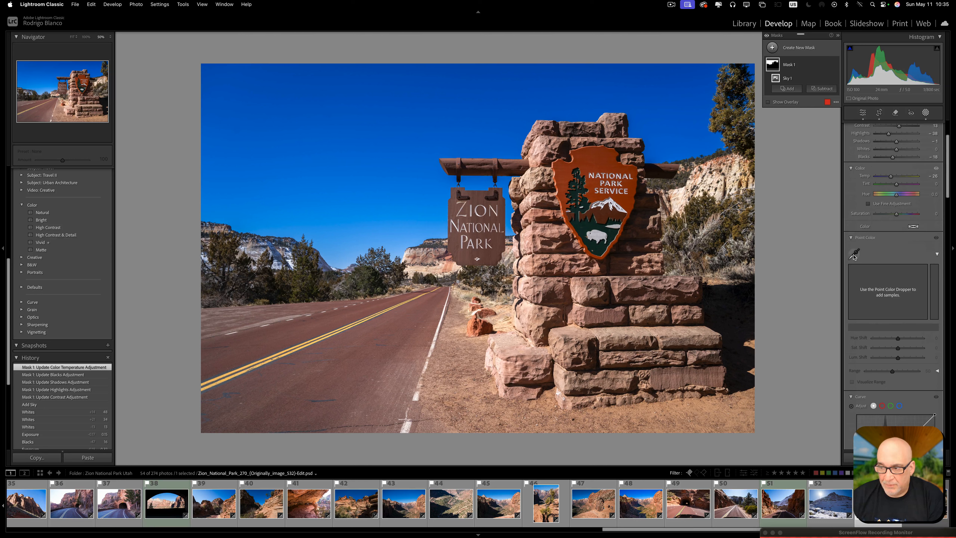
{"action": "left_click", "coordinate": [853, 256]}
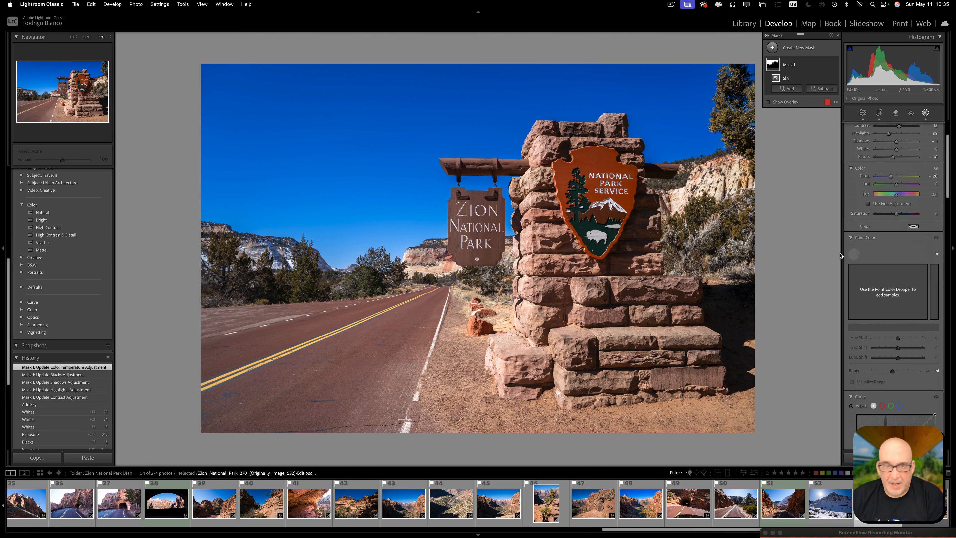
{"action": "left_click", "coordinate": [404, 90]}
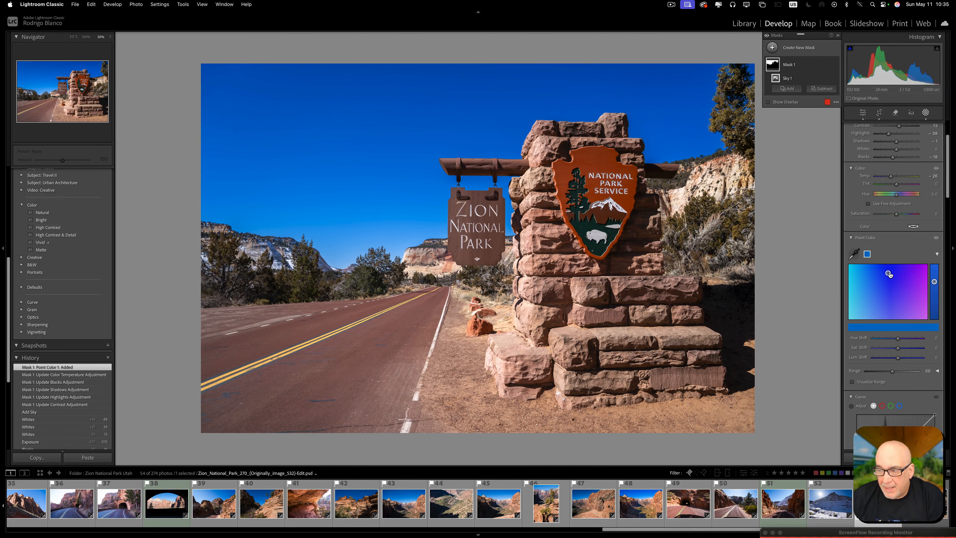
{"action": "left_click_drag", "start_coordinate": [888, 274], "coordinate": [891, 277]}
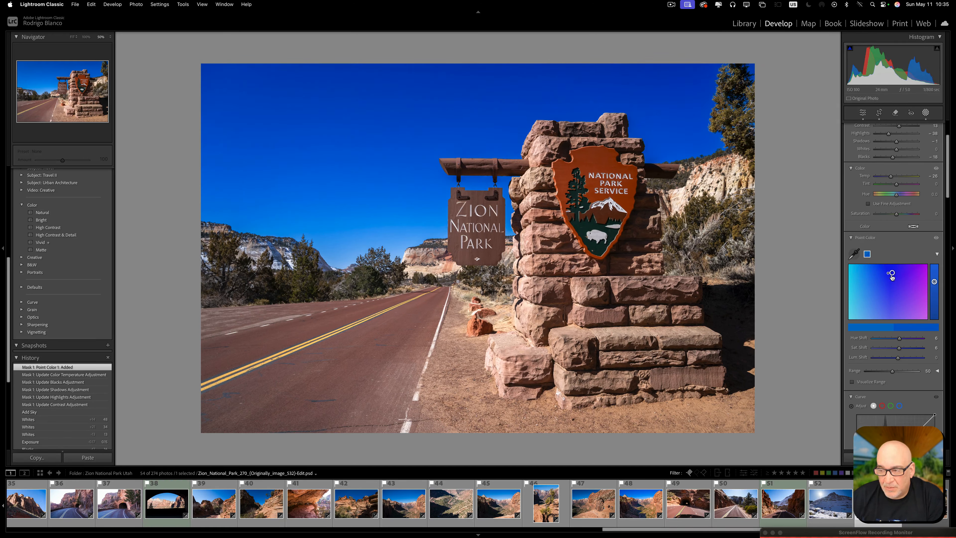
{"action": "left_click_drag", "start_coordinate": [891, 276], "coordinate": [891, 277]}
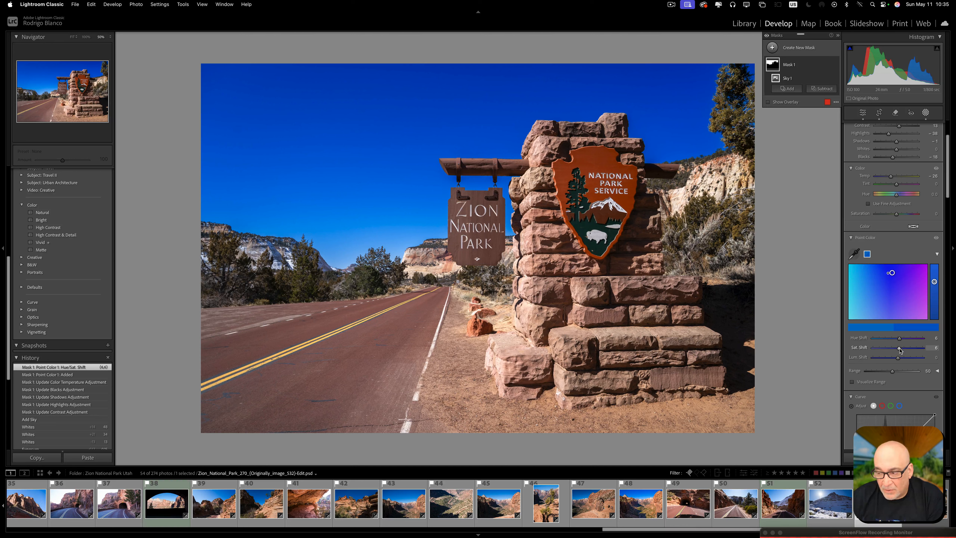
{"action": "left_click_drag", "start_coordinate": [897, 348], "coordinate": [898, 349]}
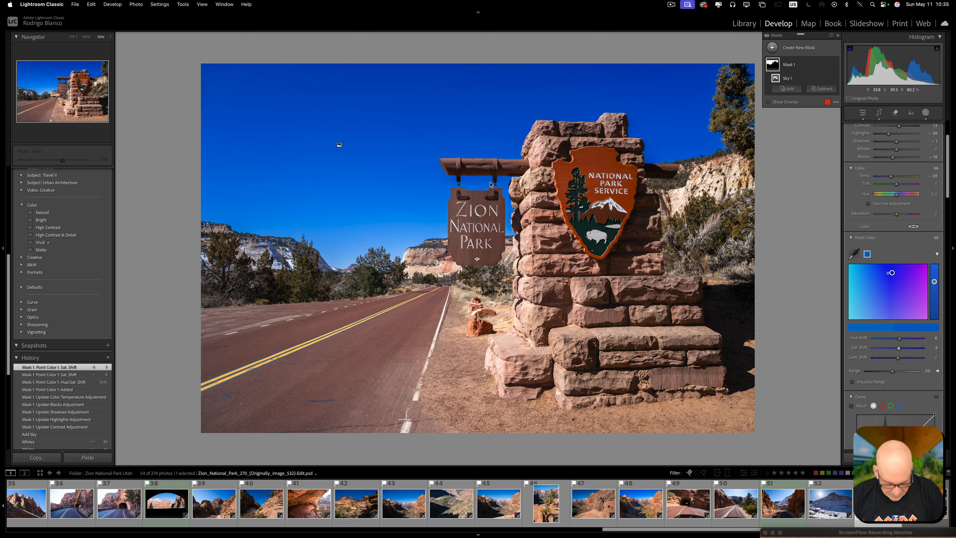
- Shift the sampled sky blue toward cyan with Hue Shift -7 and Sat Shift -1, checking the photo at several magnifications
{"action": "key", "text": "super+equal"}
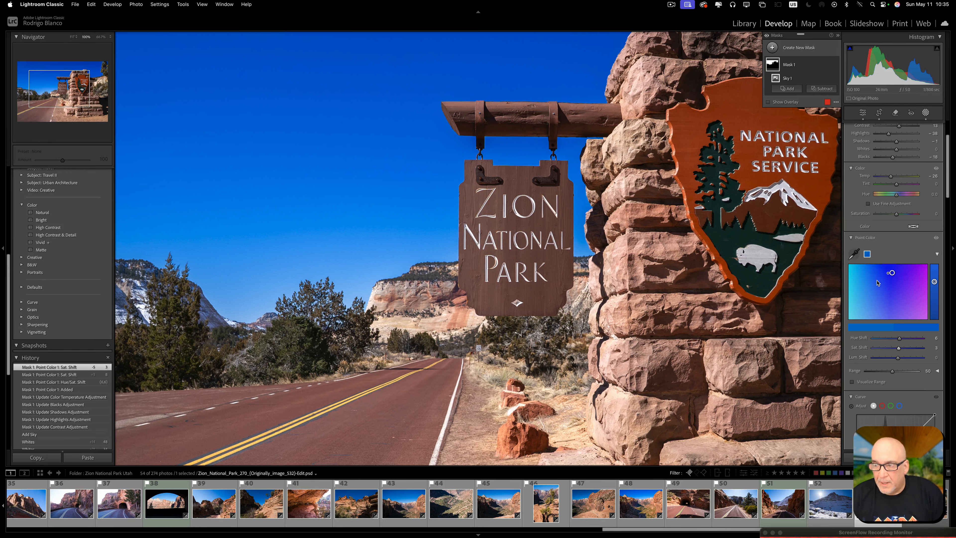
{"action": "left_click_drag", "start_coordinate": [891, 275], "coordinate": [886, 277]}
{"action": "key", "text": "super+minus"}
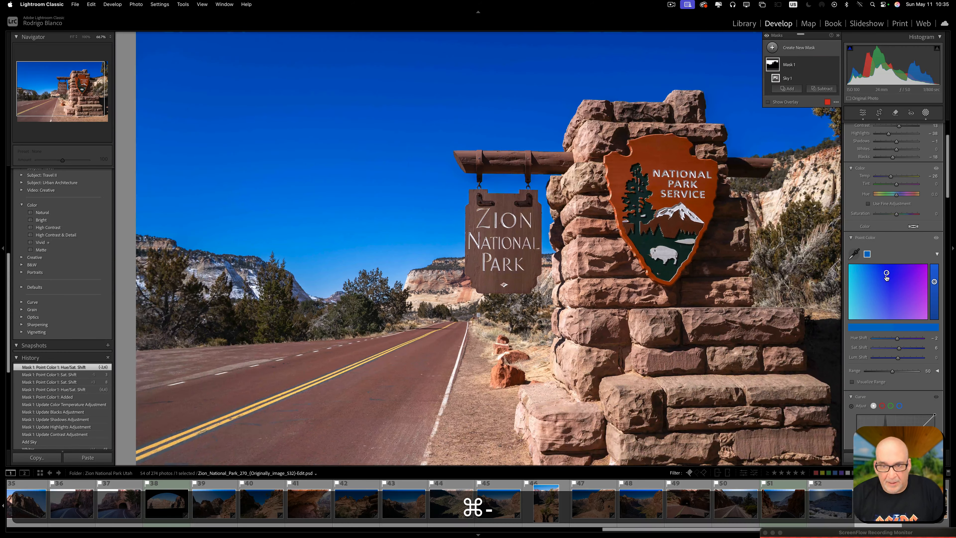
{"action": "key", "text": "super+minus"}
{"action": "key", "text": "super+equal"}
{"action": "mouse_move", "coordinate": [886, 278]}
{"action": "left_mouse_down"}
{"action": "mouse_move", "coordinate": [894, 277]}
{"action": "mouse_move", "coordinate": [875, 276]}
{"action": "mouse_move", "coordinate": [883, 277]}
{"action": "left_mouse_up"}
{"action": "key", "text": "super+minus"}
{"action": "key", "text": "super+minus"}
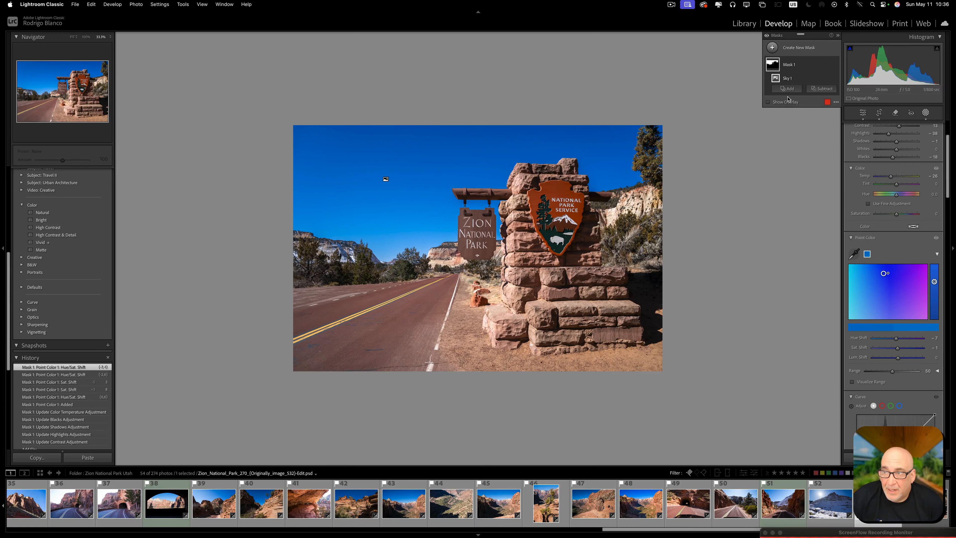
- Create four separate landscape masks for Mountains, Vegetation, Artificial Ground and Natural Ground
{"action": "left_click", "coordinate": [772, 48]}
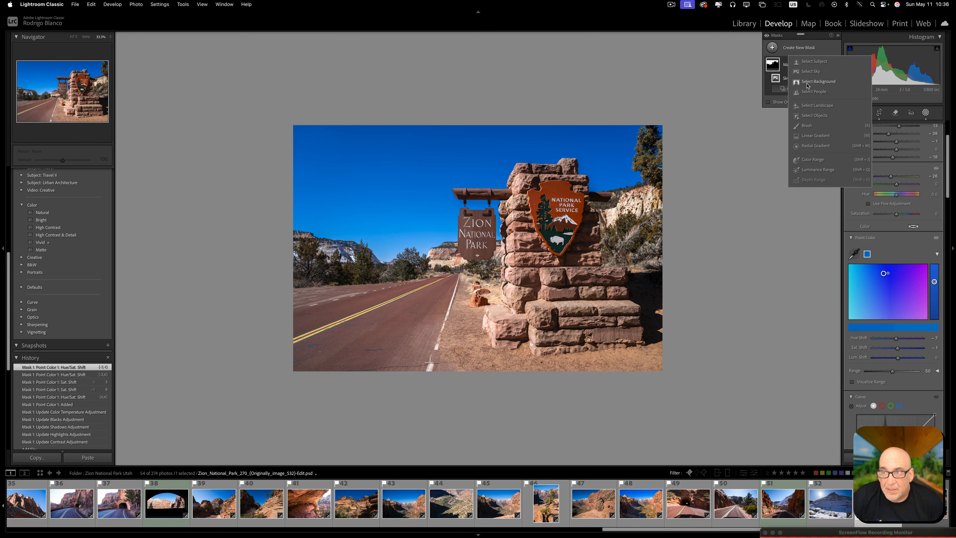
{"action": "left_click", "coordinate": [805, 107]}
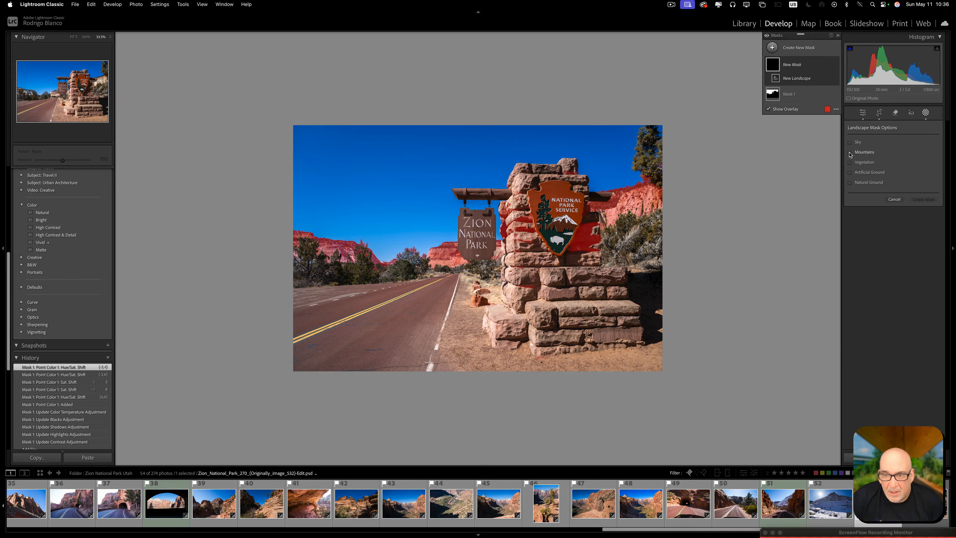
{"action": "left_click", "coordinate": [849, 183]}
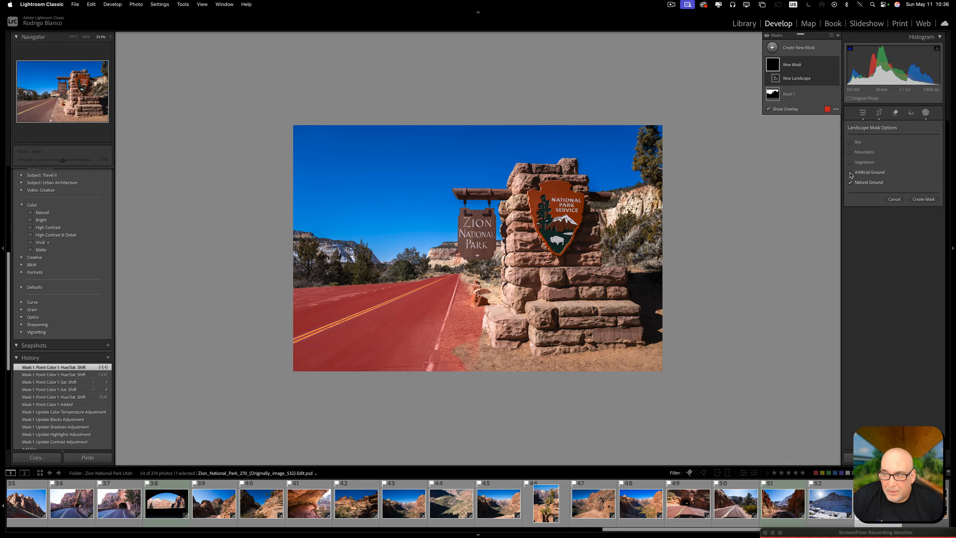
{"action": "left_click", "coordinate": [849, 173]}
{"action": "left_click", "coordinate": [849, 163]}
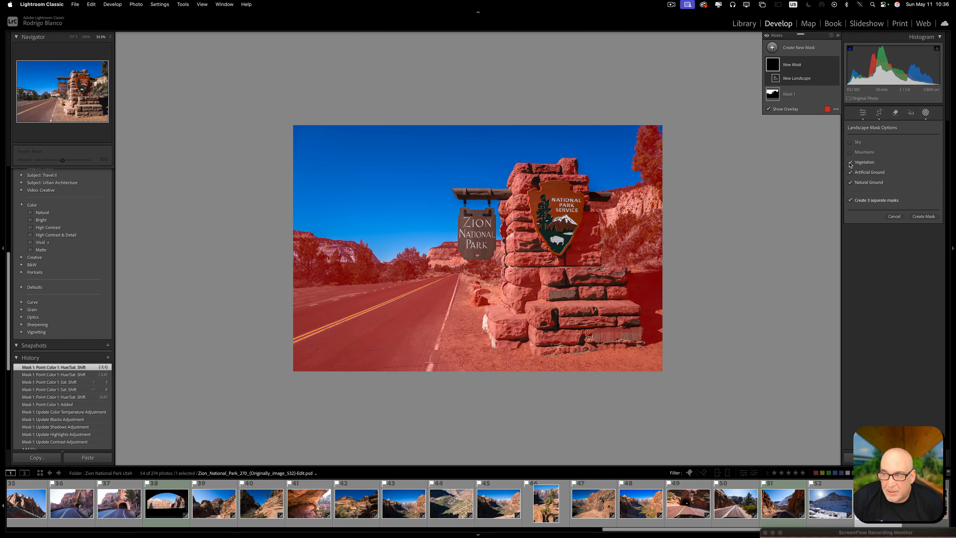
{"action": "left_click", "coordinate": [850, 153]}
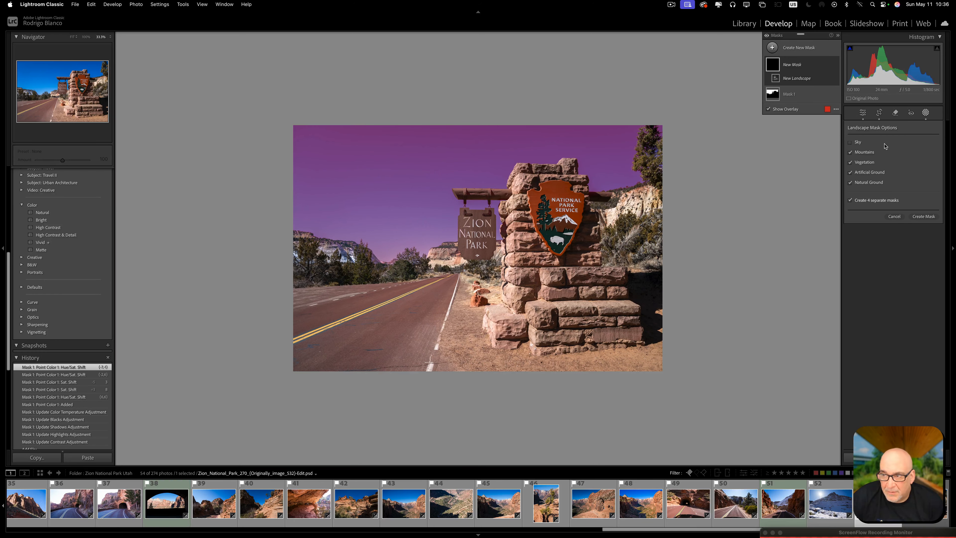
{"action": "left_click", "coordinate": [923, 217]}
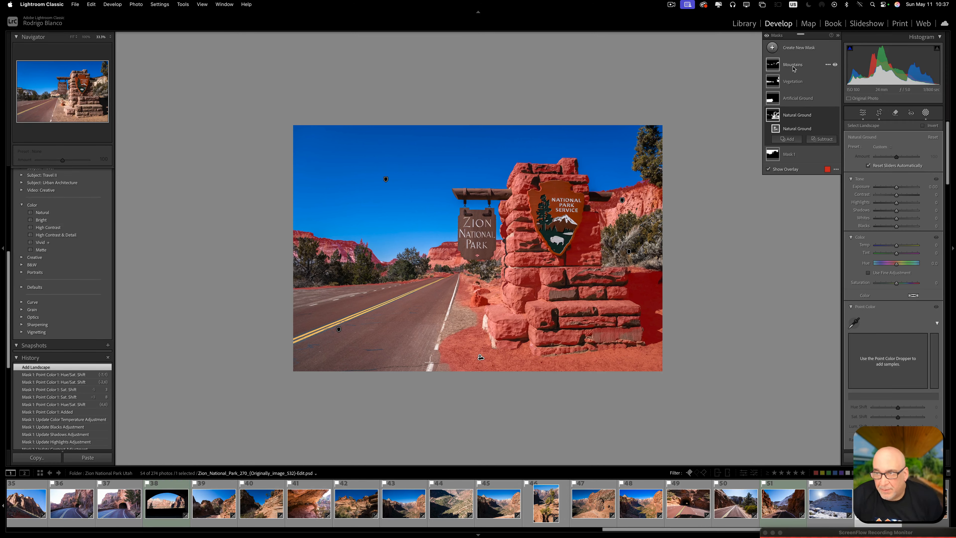
- Select the Vegetation mask, hide its overlay and warm its Temp to 11
{"action": "left_click", "coordinate": [796, 84]}
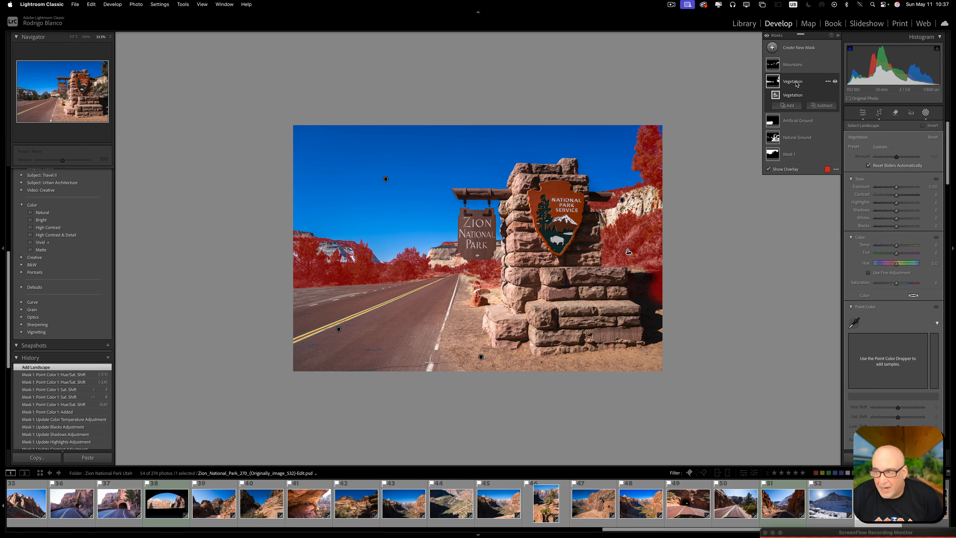
{"action": "left_click", "coordinate": [768, 169]}
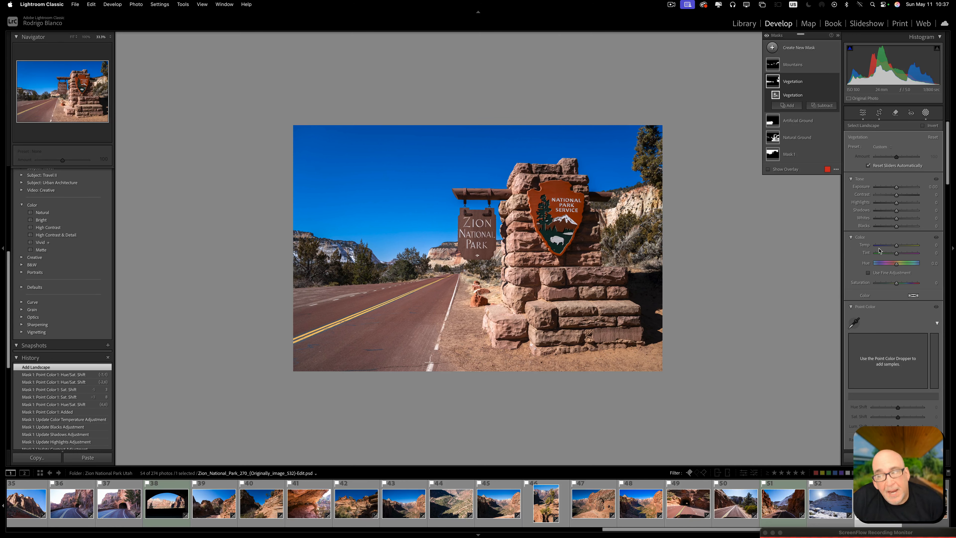
{"action": "left_click_drag", "start_coordinate": [896, 245], "coordinate": [899, 247]}
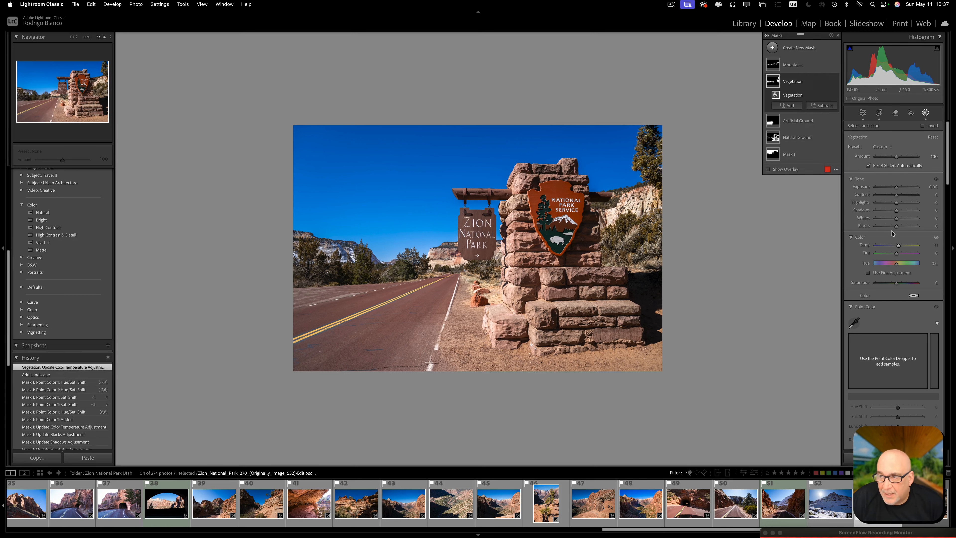
- Sample the shrub color with Point Color in the Vegetation mask, set its Hue Shift to 42, and raise the mask's Temp to 17
{"action": "left_click", "coordinate": [853, 323]}
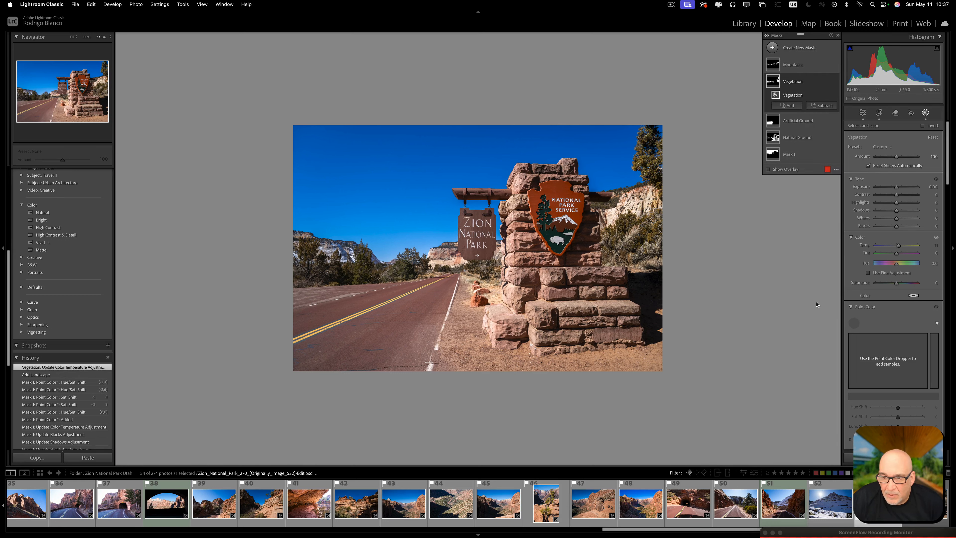
{"action": "left_click", "coordinate": [661, 256]}
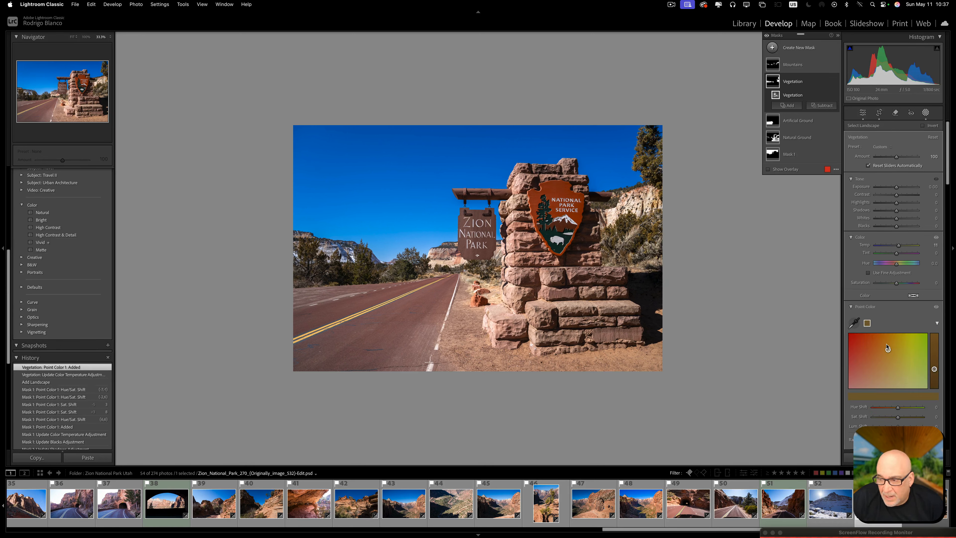
{"action": "left_click_drag", "start_coordinate": [889, 350], "coordinate": [892, 353]}
{"action": "left_click_drag", "start_coordinate": [899, 407], "coordinate": [908, 408]}
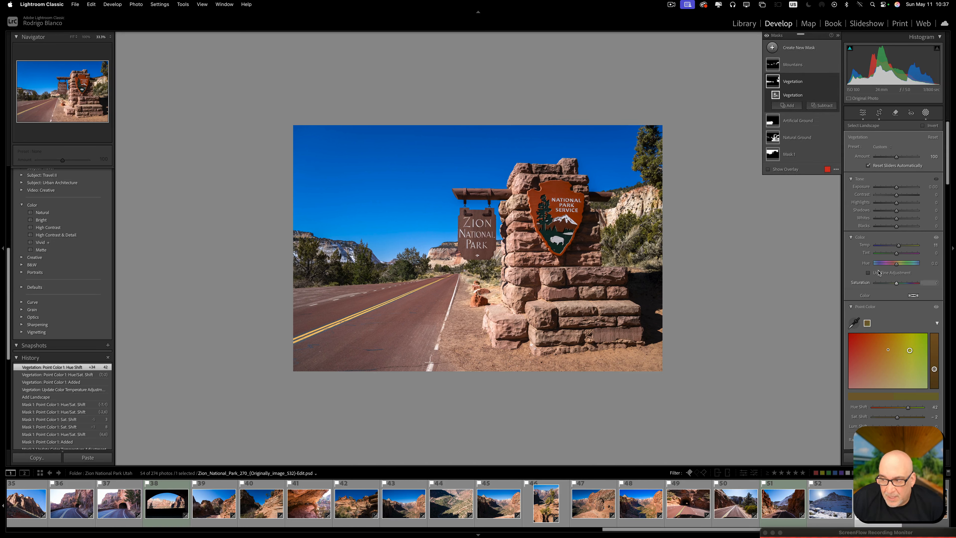
{"action": "left_click_drag", "start_coordinate": [898, 245], "coordinate": [899, 248]}
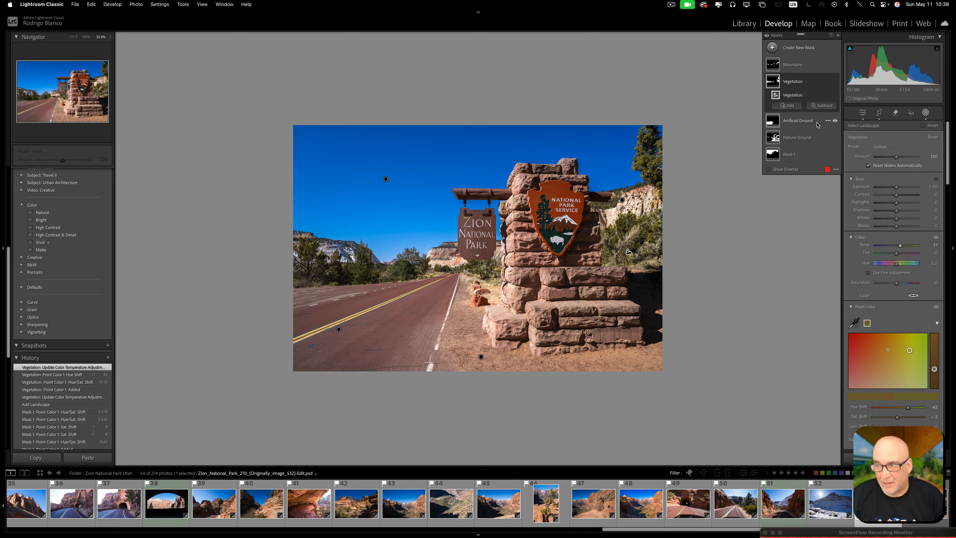
- Select the Artificial Ground mask, hide its overlay and cool the road's Temp to -29
{"action": "left_click", "coordinate": [804, 128]}
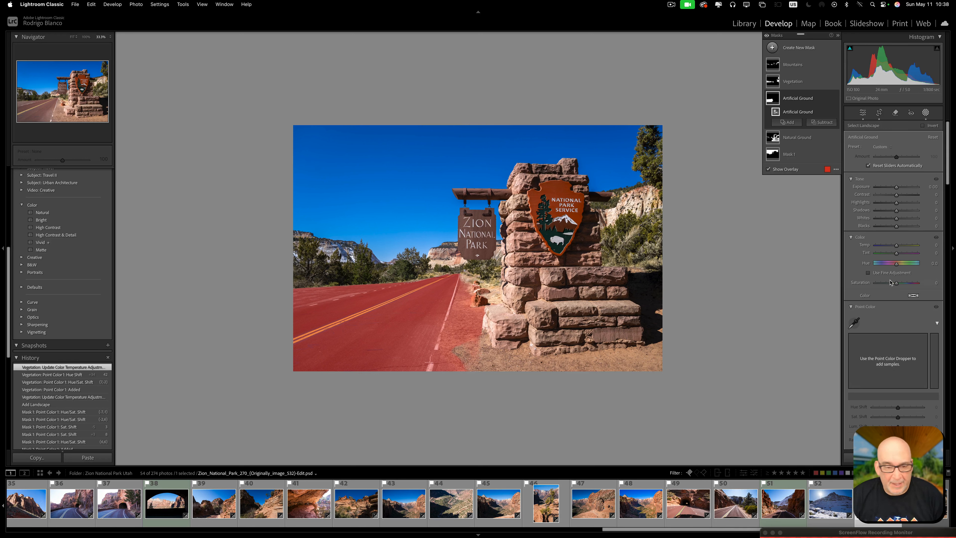
{"action": "left_click", "coordinate": [768, 169]}
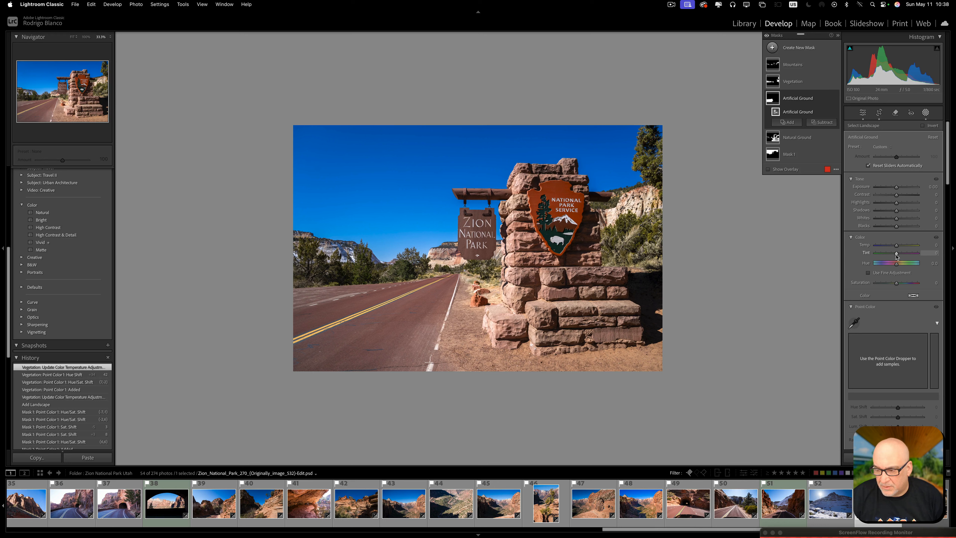
{"action": "left_click_drag", "start_coordinate": [895, 246], "coordinate": [890, 248]}
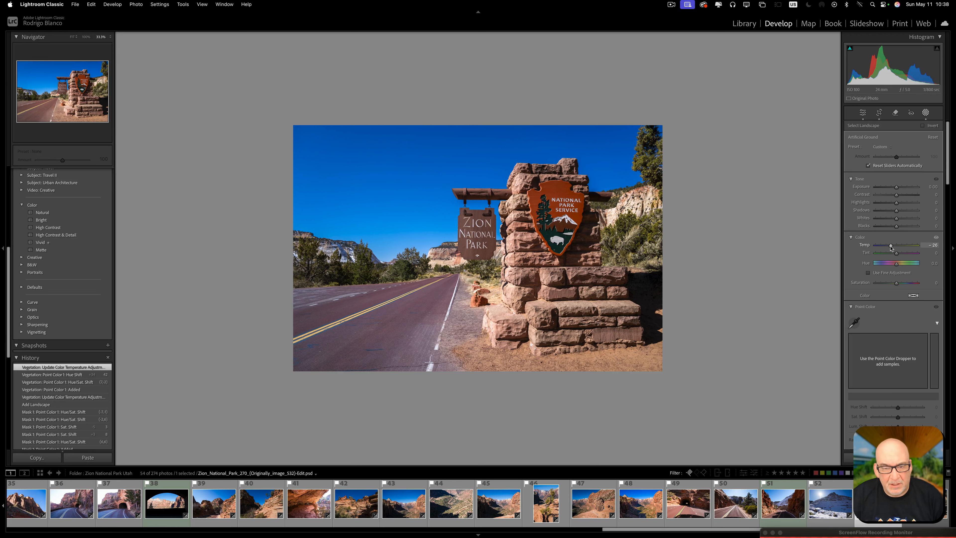
{"action": "left_click_drag", "start_coordinate": [890, 247], "coordinate": [890, 247]}
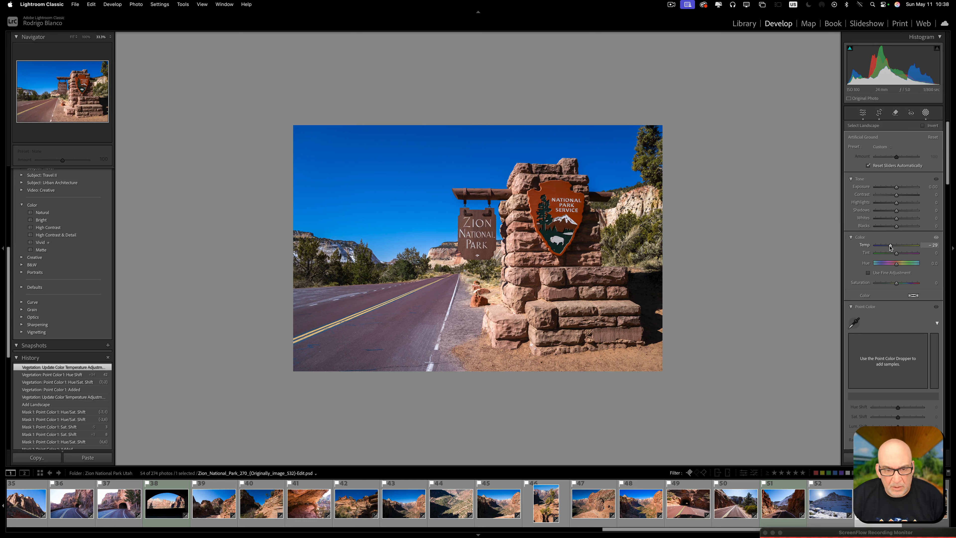
{"action": "left_click_drag", "start_coordinate": [889, 248], "coordinate": [889, 248]}
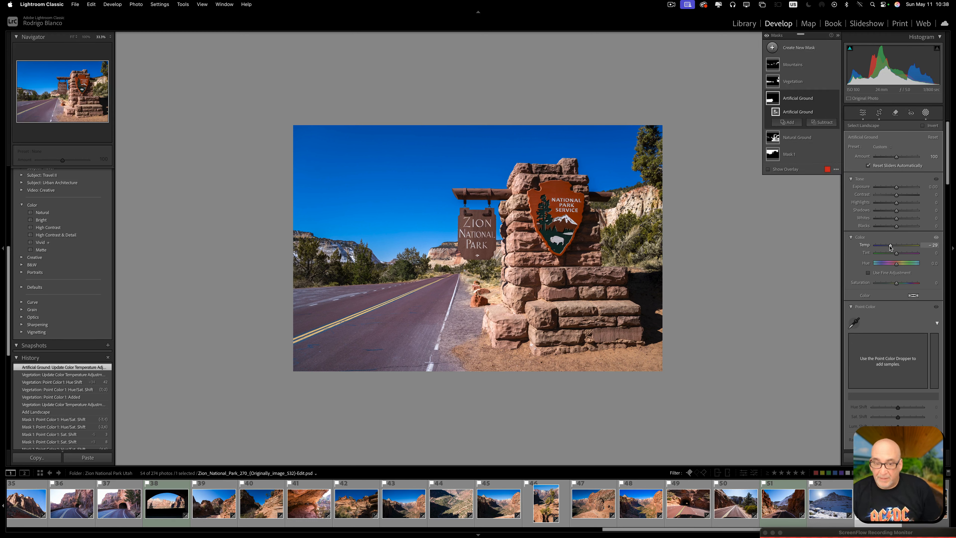
- Toggle the Artificial Ground mask's overlay on and off, and fine-tune its Temp to -27 and Tint to -23
{"action": "left_click", "coordinate": [767, 170]}
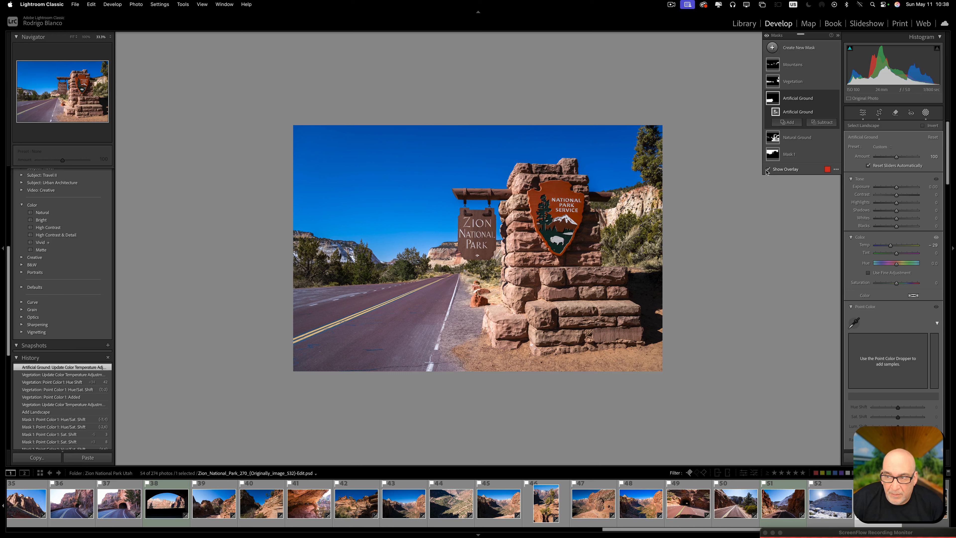
{"action": "left_click", "coordinate": [767, 169]}
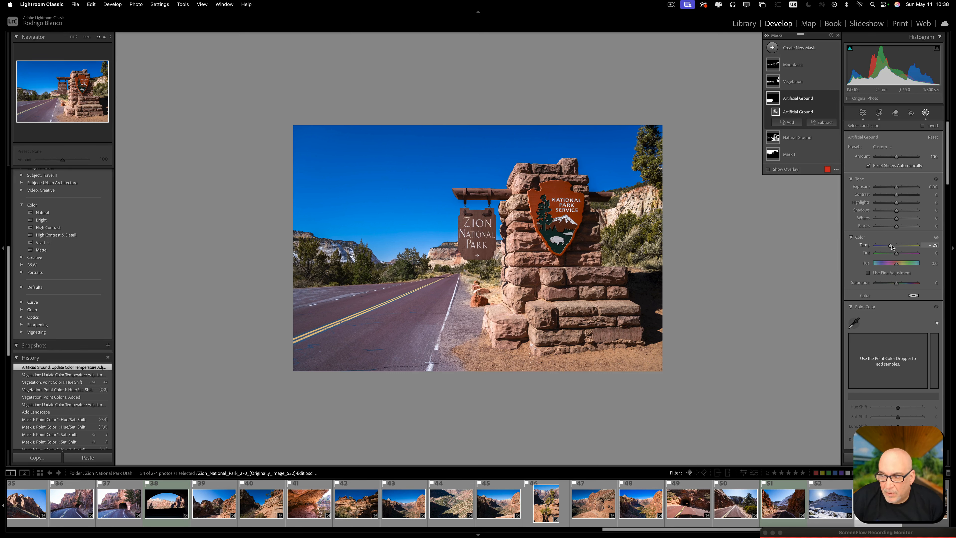
{"action": "left_click_drag", "start_coordinate": [890, 245], "coordinate": [891, 247]}
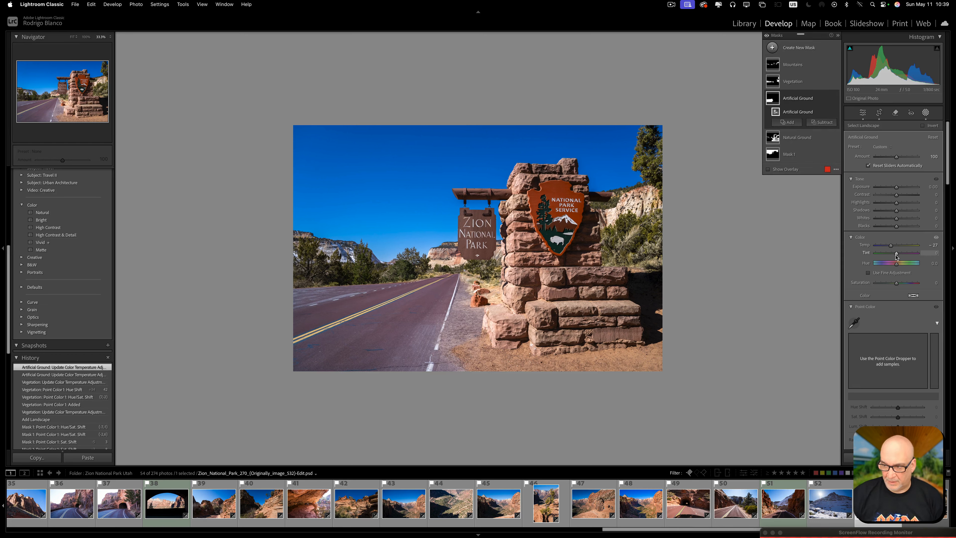
{"action": "left_click_drag", "start_coordinate": [897, 255], "coordinate": [892, 257]}
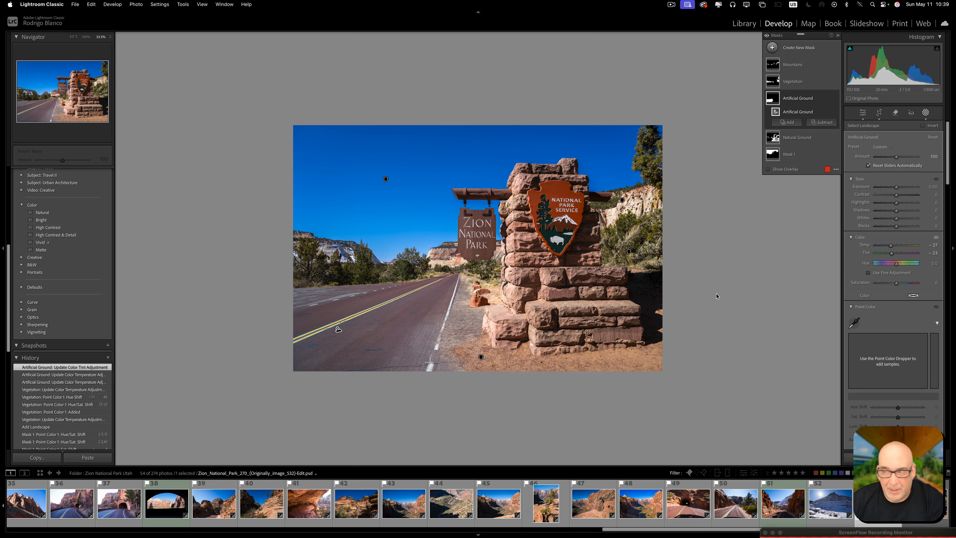
- Select the Mountains mask, show its overlay, and add a subtracting brush reduced to size 6
{"action": "left_click", "coordinate": [807, 66]}
{"action": "key", "text": "o"}
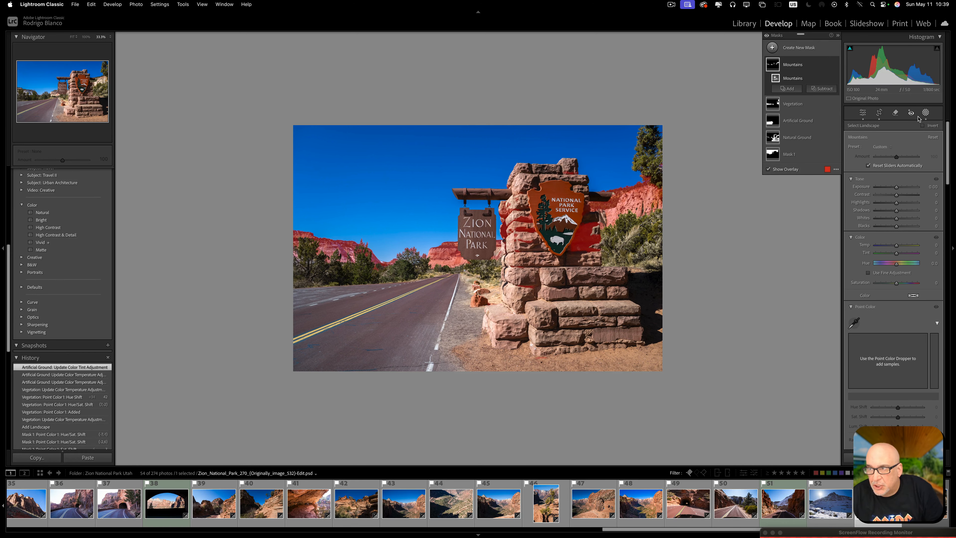
{"action": "left_click", "coordinate": [823, 89]}
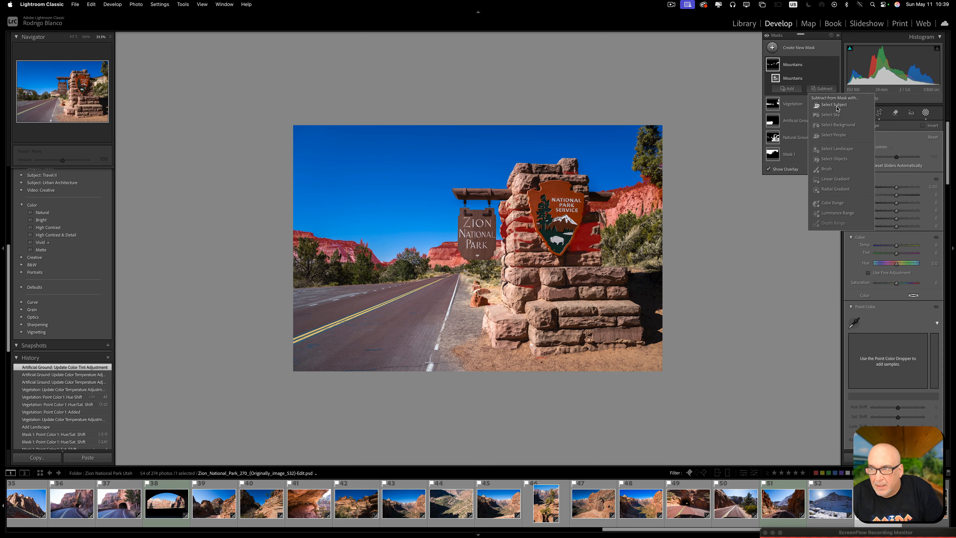
{"action": "left_click", "coordinate": [826, 169]}
{"action": "key", "text": "alt"}
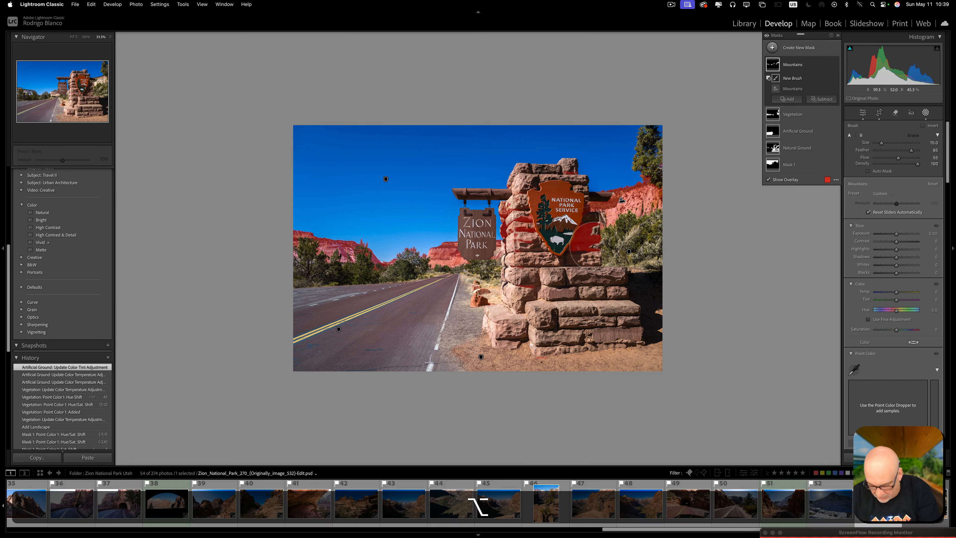
{"action": "key", "text": "bracketleft"}
{"action": "key", "text": "bracketleft"}
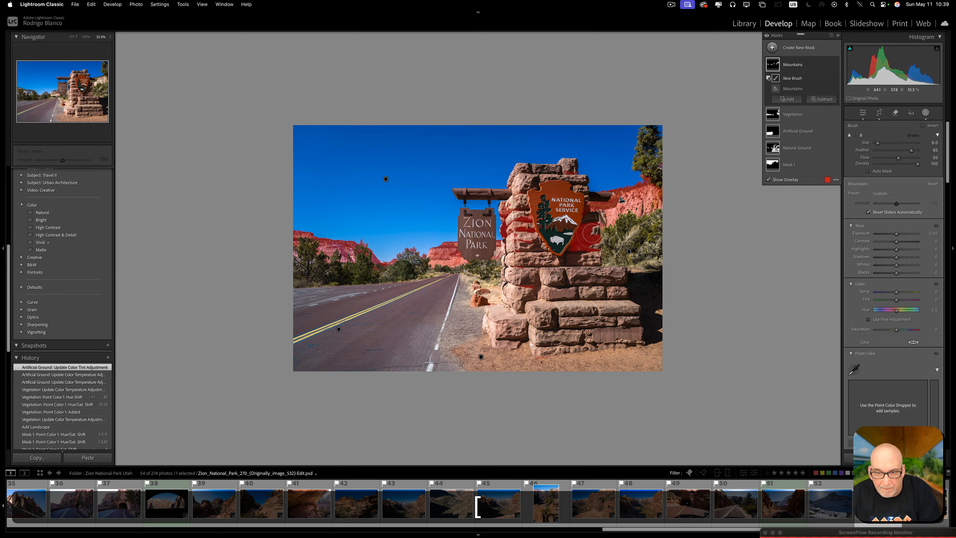
- Brush the stone pillar areas beside the National Park Service emblem out of the Mountains mask
{"action": "mouse_move", "coordinate": [591, 227]}
{"action": "left_mouse_down"}
{"action": "mouse_move", "coordinate": [583, 252]}
{"action": "mouse_move", "coordinate": [591, 230]}
{"action": "mouse_move", "coordinate": [586, 242]}
{"action": "mouse_move", "coordinate": [580, 226]}
{"action": "mouse_move", "coordinate": [572, 250]}
{"action": "mouse_move", "coordinate": [596, 239]}
{"action": "mouse_move", "coordinate": [586, 220]}
{"action": "left_mouse_up"}
{"action": "key", "text": "alt"}
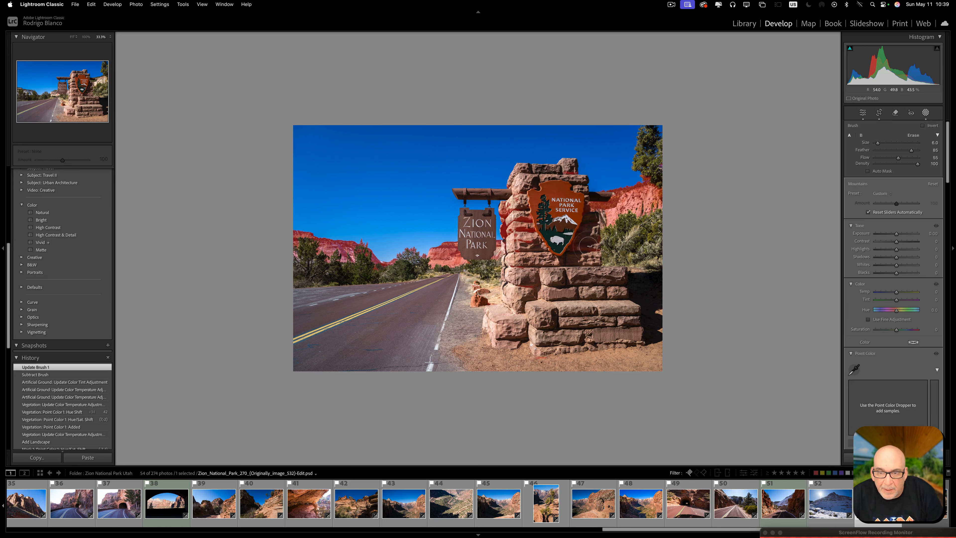
{"action": "left_click_drag", "start_coordinate": [591, 244], "coordinate": [586, 244]}
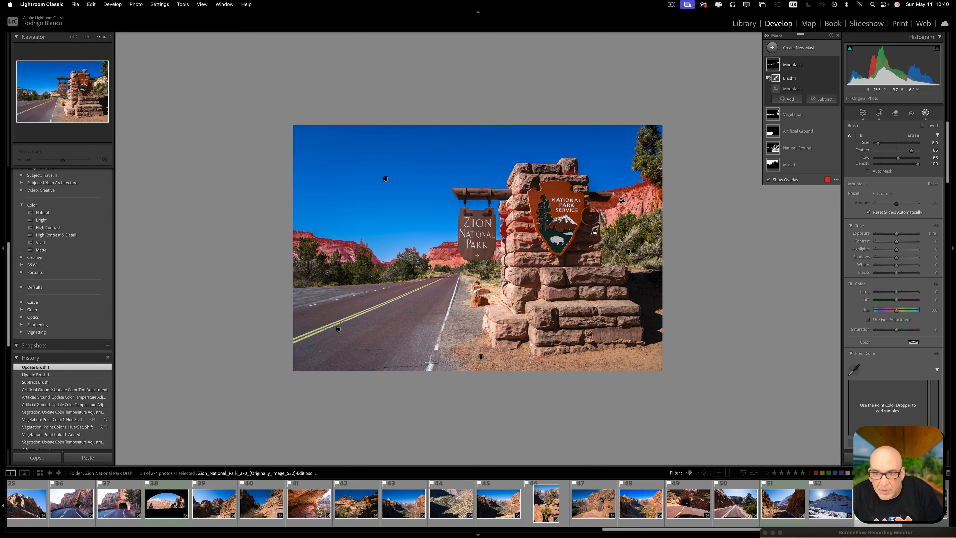
{"action": "left_click_drag", "start_coordinate": [588, 214], "coordinate": [580, 236]}
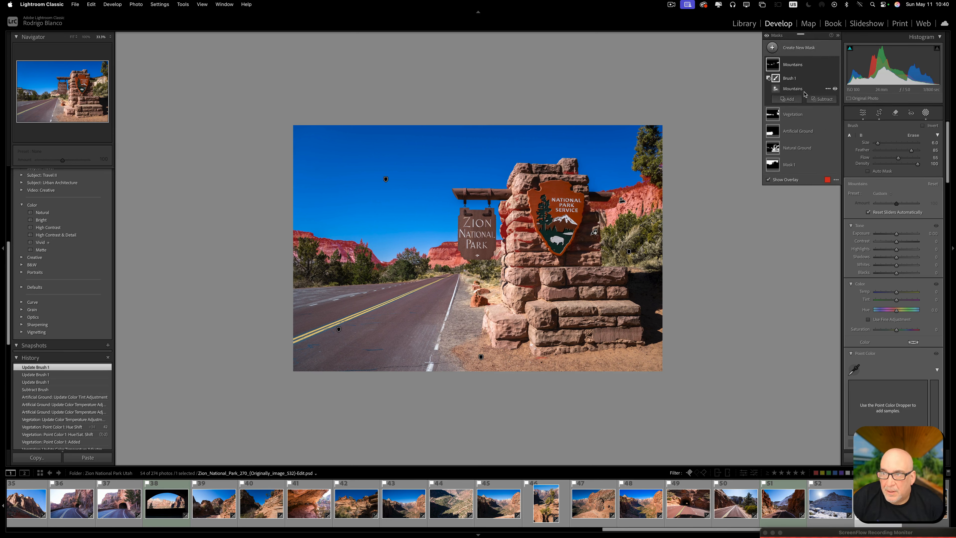
- Hide the Mountains mask's overlay, set its Contrast to 12, and slightly lower its Highlights, Shadows, Whites and Blacks
{"action": "left_click", "coordinate": [790, 89]}
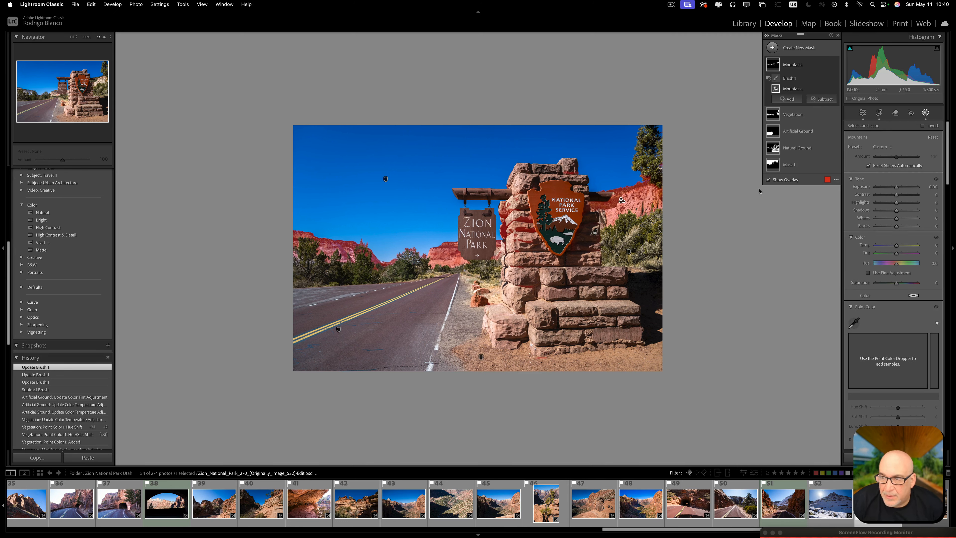
{"action": "left_click", "coordinate": [768, 180]}
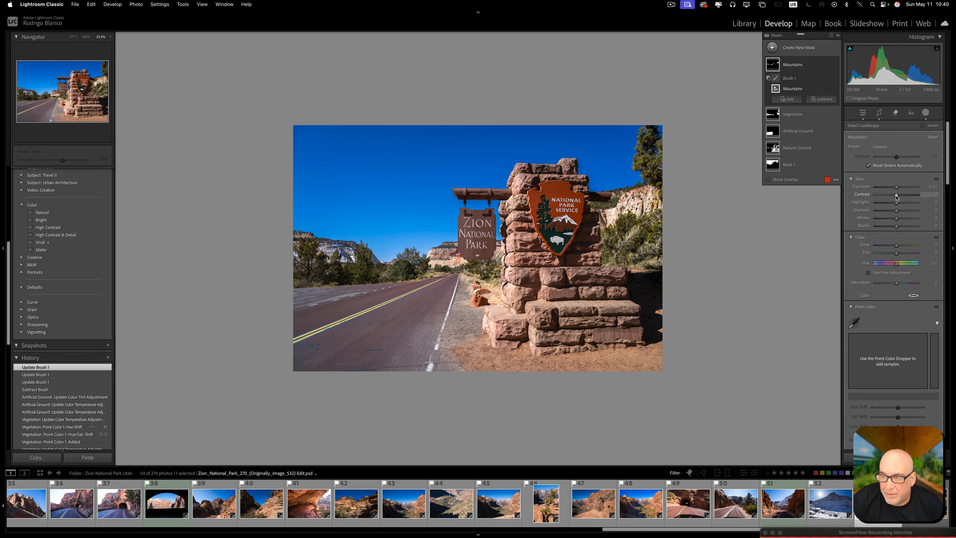
{"action": "left_click_drag", "start_coordinate": [896, 188], "coordinate": [896, 187]}
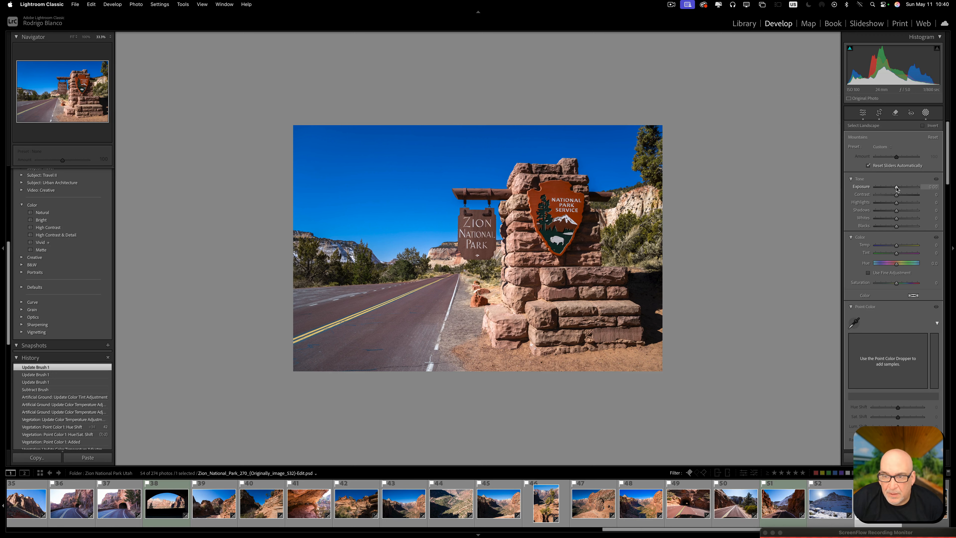
{"action": "key", "text": "o"}
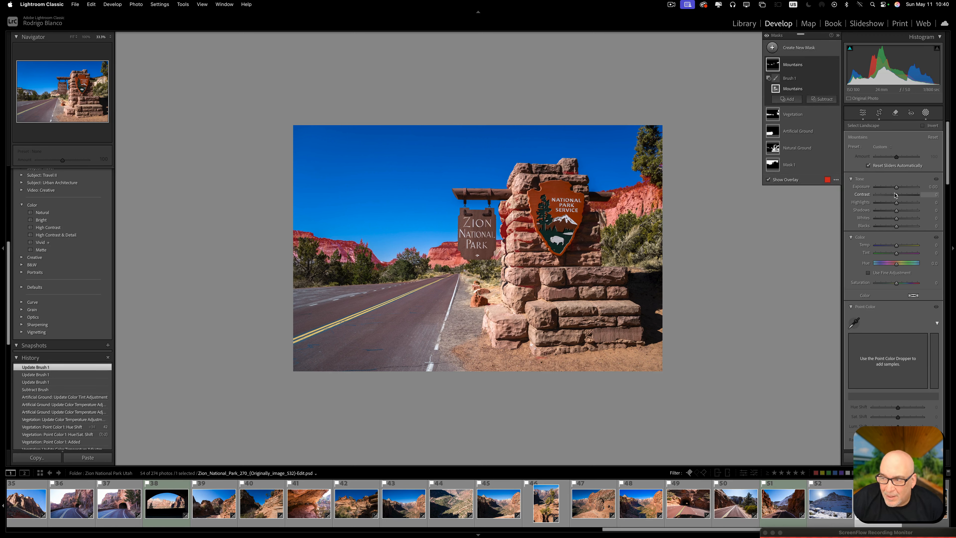
{"action": "left_click_drag", "start_coordinate": [897, 197], "coordinate": [897, 197]}
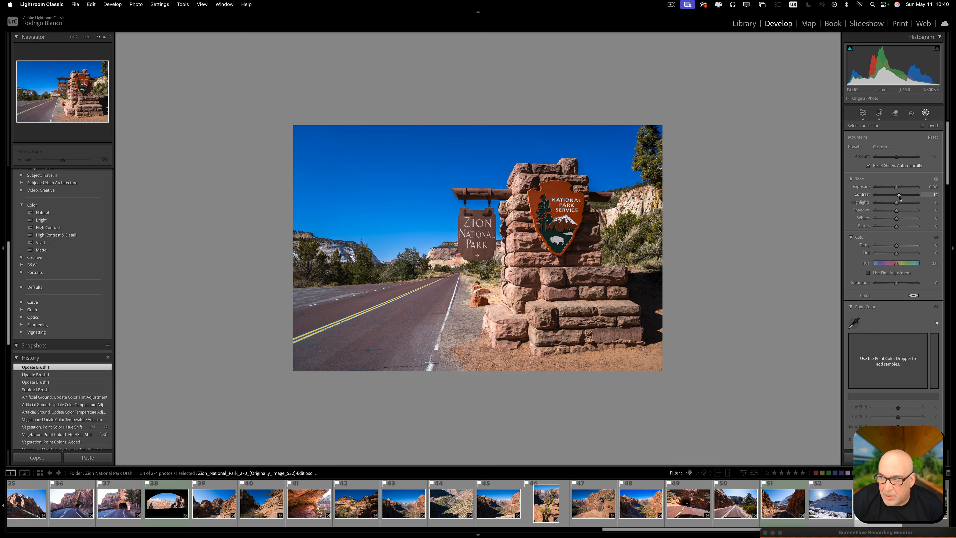
{"action": "left_click_drag", "start_coordinate": [899, 197], "coordinate": [894, 226]}
{"action": "scroll", "coordinate": [884, 332], "scroll_direction": "down", "scroll_amount": 10}
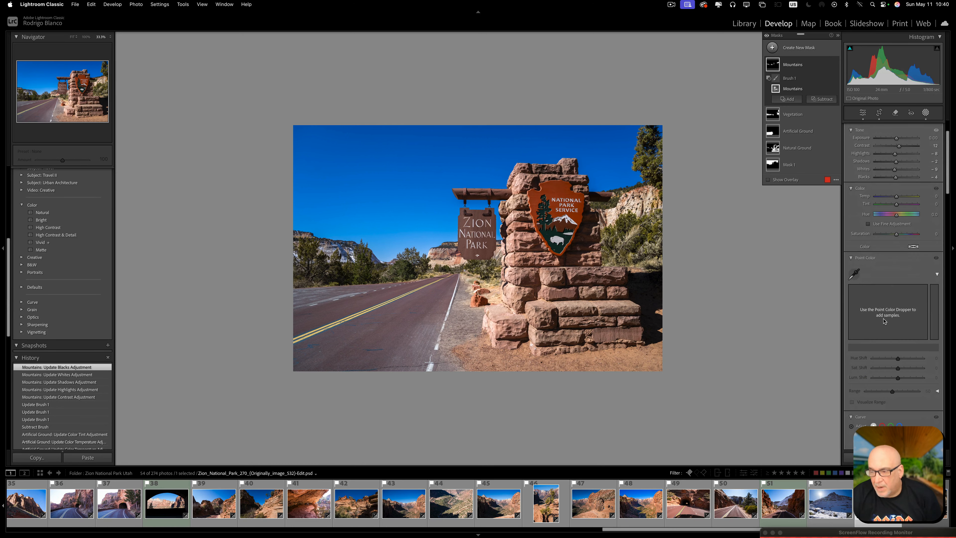
- Raise the Mountains mask's Texture to 13 and Sharpness to 24
{"action": "scroll", "coordinate": [883, 346], "scroll_direction": "down", "scroll_amount": 3}
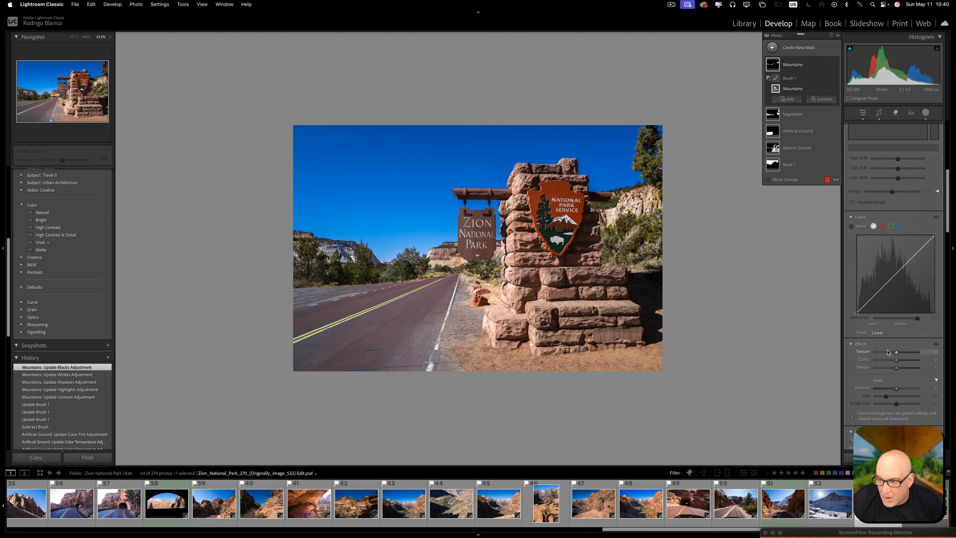
{"action": "left_click_drag", "start_coordinate": [897, 353], "coordinate": [898, 352]}
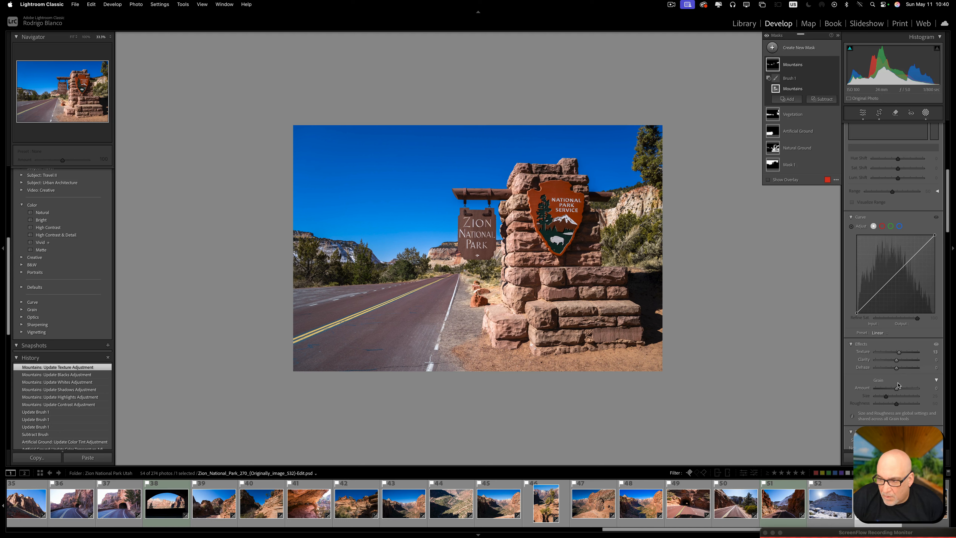
{"action": "scroll", "coordinate": [897, 385], "scroll_direction": "down", "scroll_amount": 2}
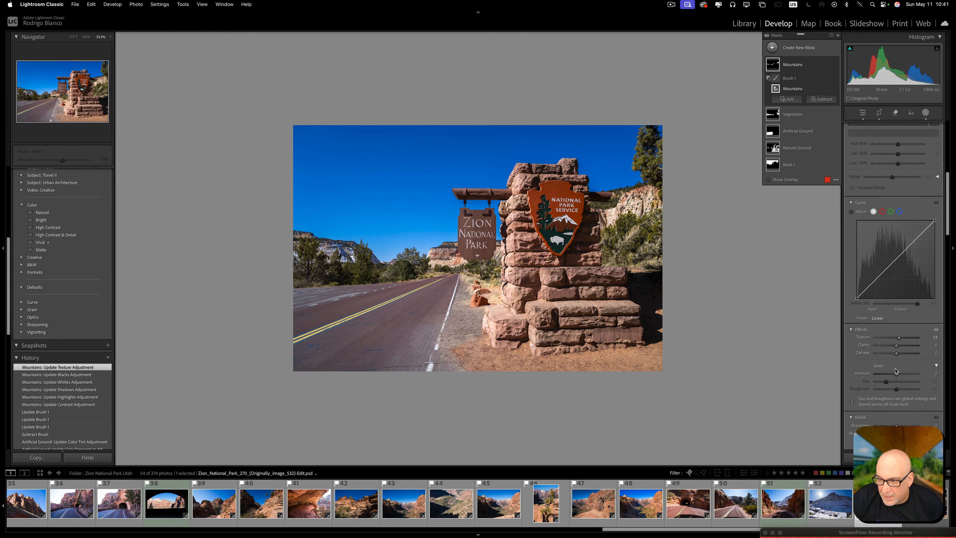
{"action": "scroll", "coordinate": [895, 371], "scroll_direction": "down", "scroll_amount": 2}
{"action": "left_click_drag", "start_coordinate": [896, 412], "coordinate": [896, 412]}
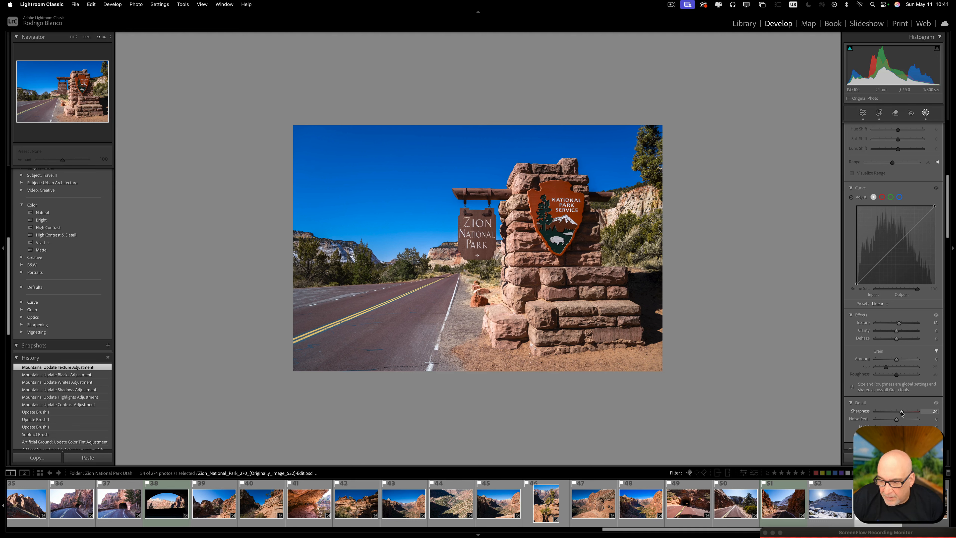
{"action": "left_click_drag", "start_coordinate": [901, 412], "coordinate": [902, 412]}
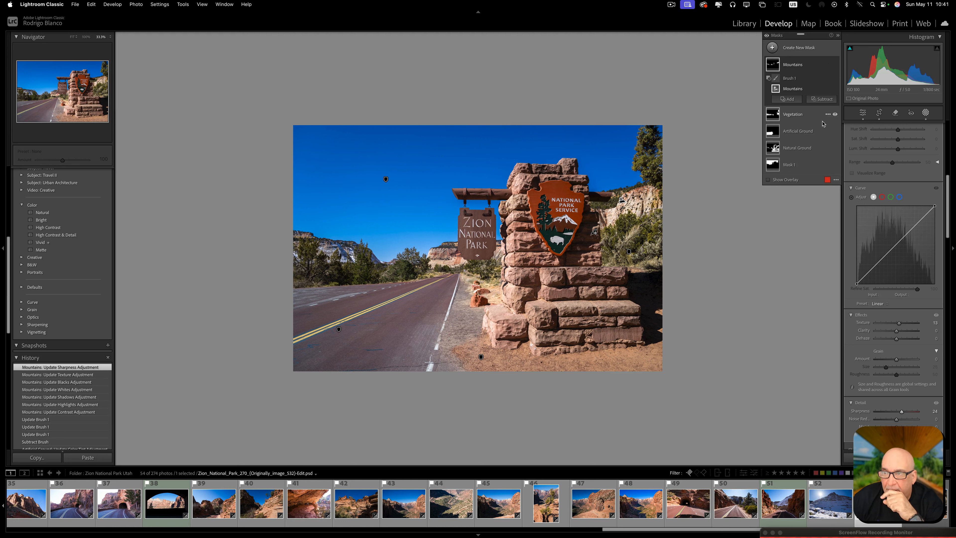
- Select the Natural Ground mask and set its Sharpness to 20 and Texture to 18
{"action": "left_click", "coordinate": [791, 151]}
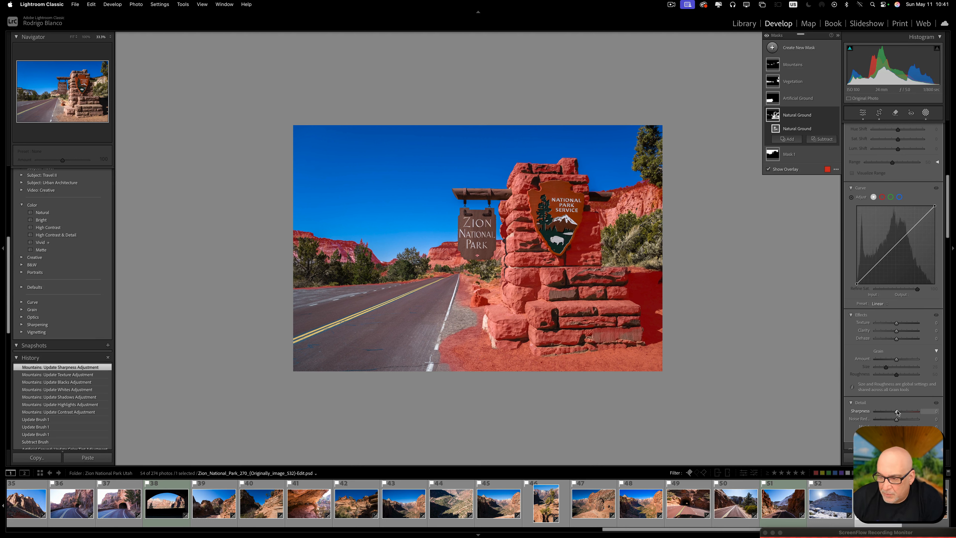
{"action": "left_click_drag", "start_coordinate": [898, 412], "coordinate": [900, 413]}
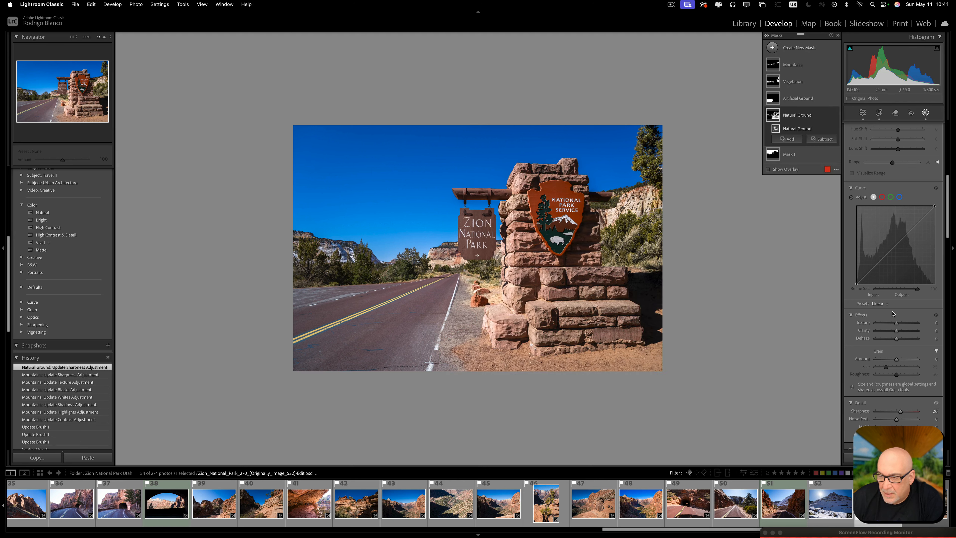
{"action": "left_click_drag", "start_coordinate": [896, 324], "coordinate": [900, 324]}
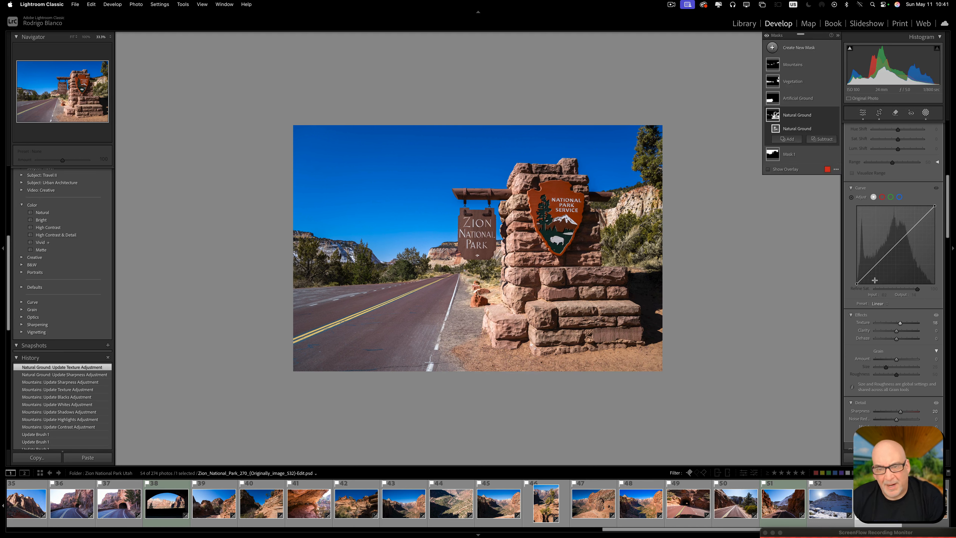
- Warm the whole photo by raising the global Temp in the Basic adjustments to about +9
{"action": "scroll", "coordinate": [877, 280], "scroll_direction": "up", "scroll_amount": 3}
{"action": "scroll", "coordinate": [878, 277], "scroll_direction": "up", "scroll_amount": 10}
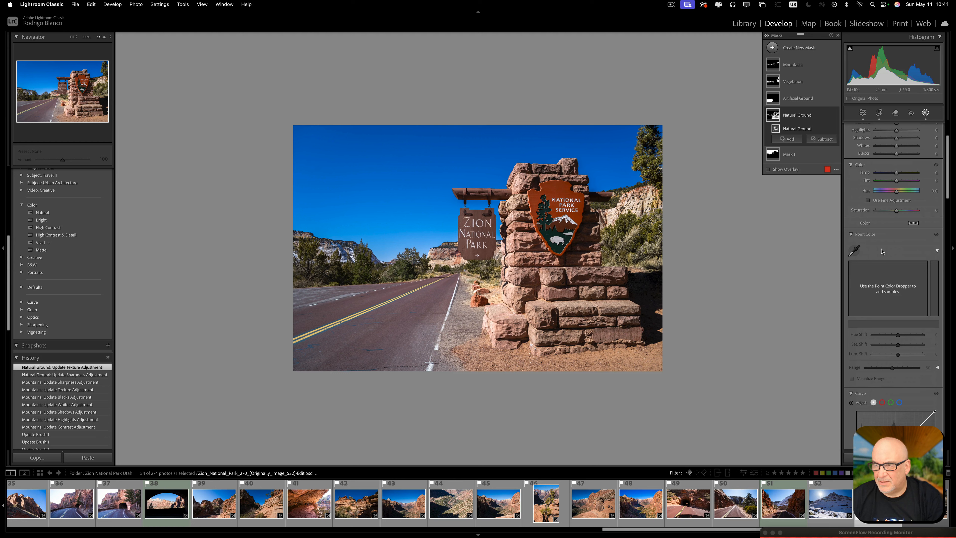
{"action": "scroll", "coordinate": [864, 226], "scroll_direction": "up", "scroll_amount": 4}
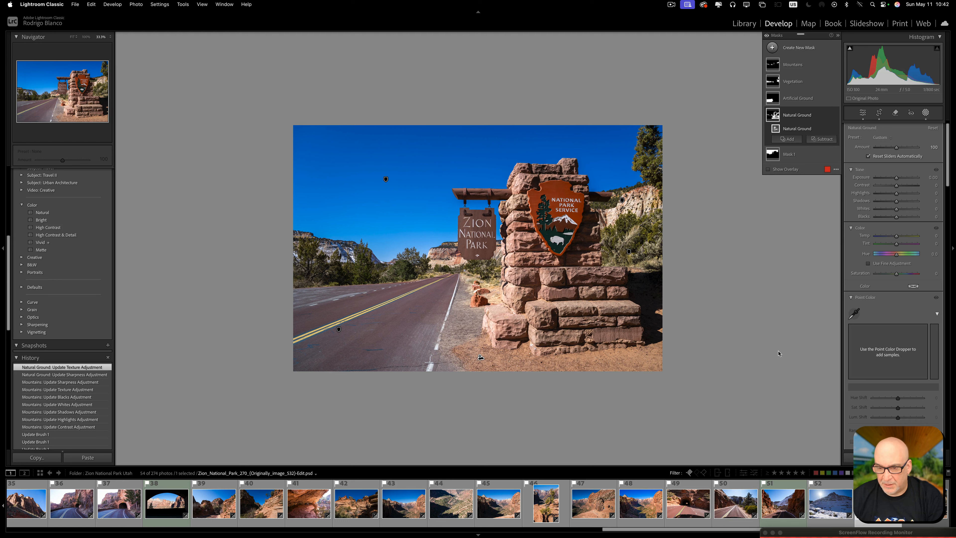
{"action": "scroll", "coordinate": [918, 333], "scroll_direction": "down", "scroll_amount": 5}
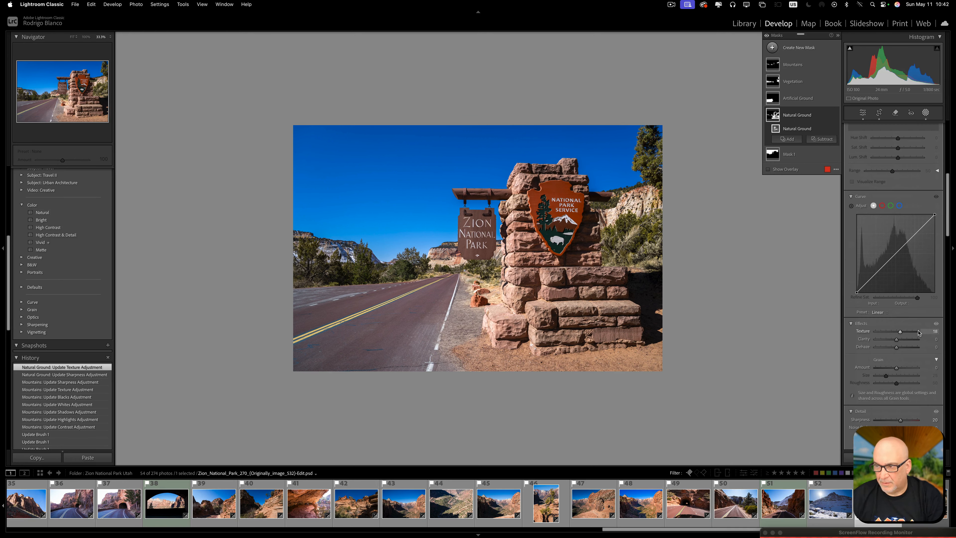
{"action": "scroll", "coordinate": [904, 248], "scroll_direction": "up", "scroll_amount": 5}
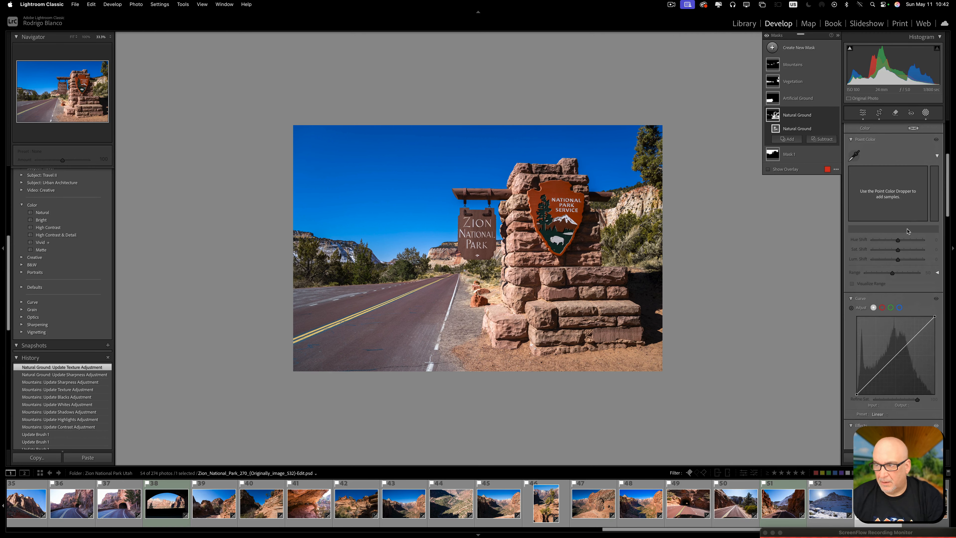
{"action": "scroll", "coordinate": [905, 248], "scroll_direction": "up", "scroll_amount": 2}
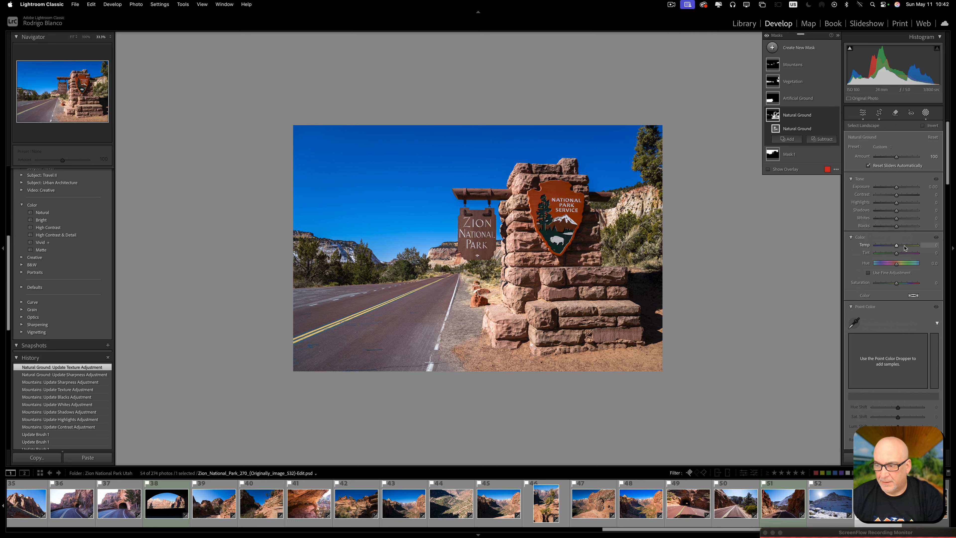
{"action": "scroll", "coordinate": [904, 248], "scroll_direction": "down", "scroll_amount": 8}
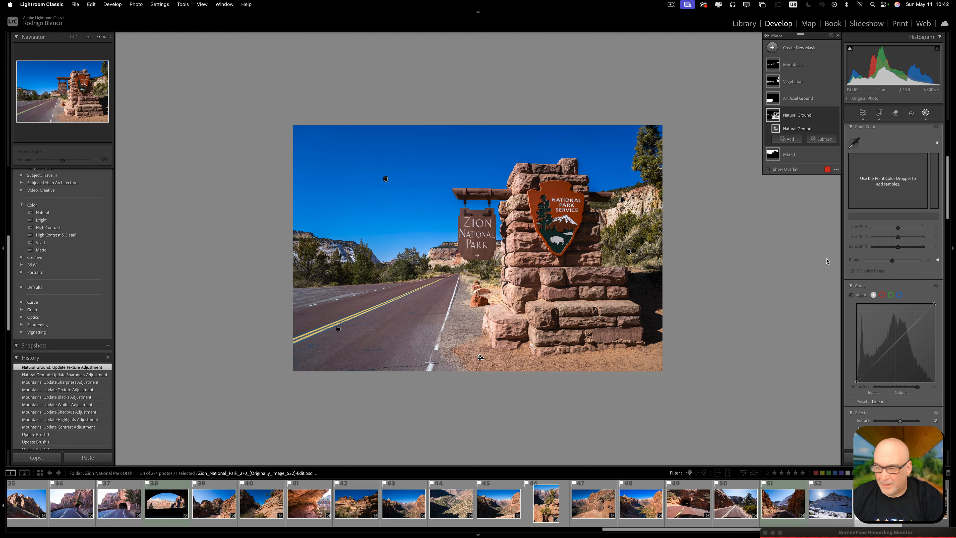
{"action": "scroll", "coordinate": [897, 366], "scroll_direction": "down", "scroll_amount": 9}
{"action": "scroll", "coordinate": [898, 365], "scroll_direction": "down", "scroll_amount": 3}
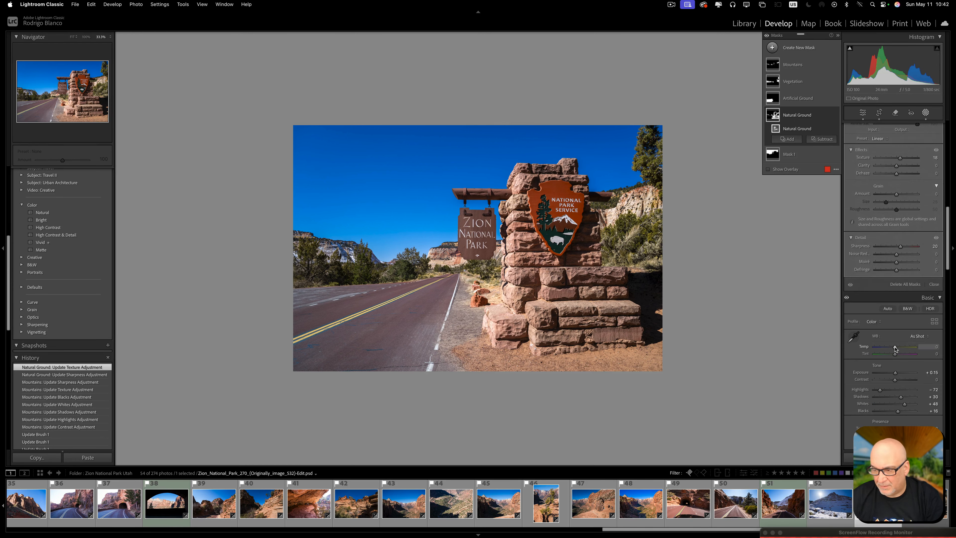
{"action": "left_click_drag", "start_coordinate": [894, 348], "coordinate": [897, 348]}
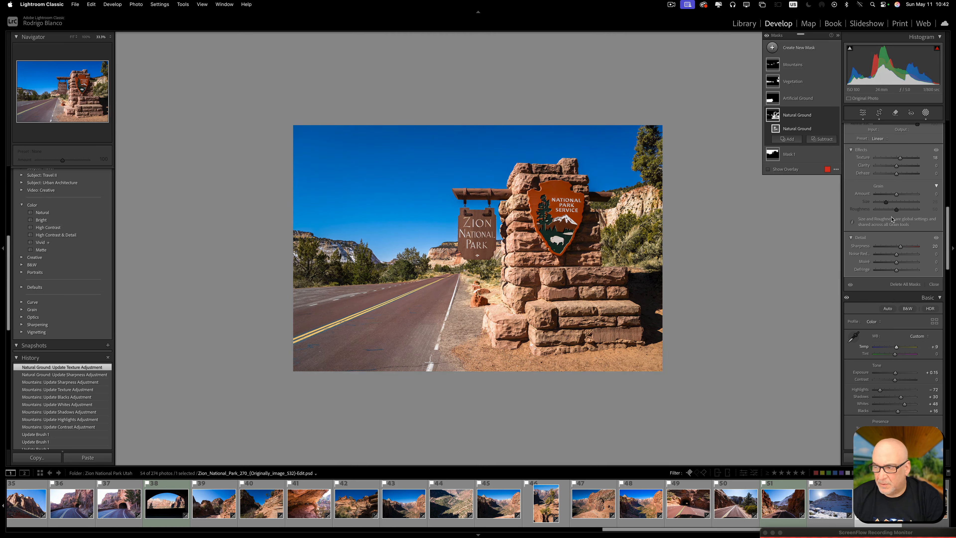
- Warm the Natural Ground mask slightly by setting its Temp to 3
{"action": "scroll", "coordinate": [892, 357], "scroll_direction": "up", "scroll_amount": 8}
{"action": "scroll", "coordinate": [885, 374], "scroll_direction": "down", "scroll_amount": 1}
{"action": "scroll", "coordinate": [885, 374], "scroll_direction": "up", "scroll_amount": 3}
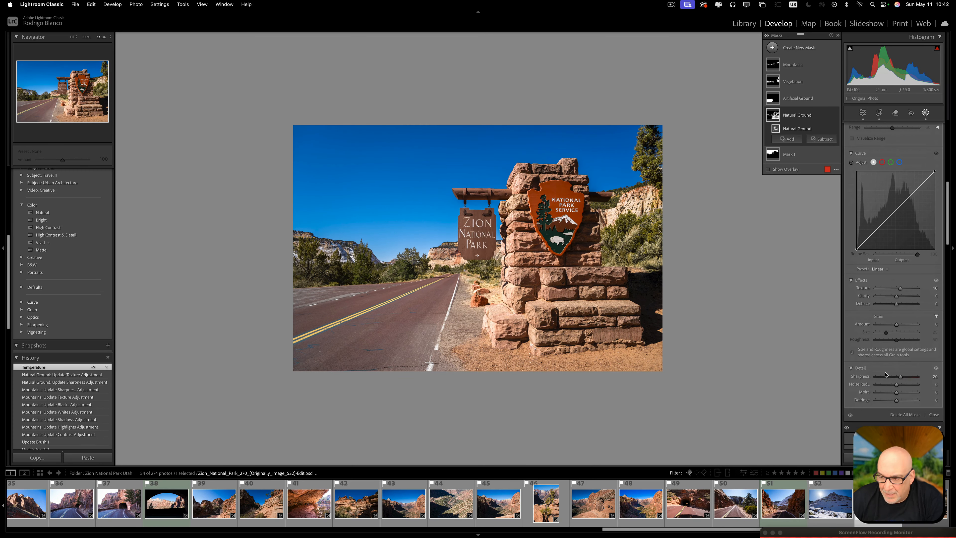
{"action": "scroll", "coordinate": [879, 269], "scroll_direction": "up", "scroll_amount": 5}
{"action": "scroll", "coordinate": [878, 263], "scroll_direction": "up", "scroll_amount": 2}
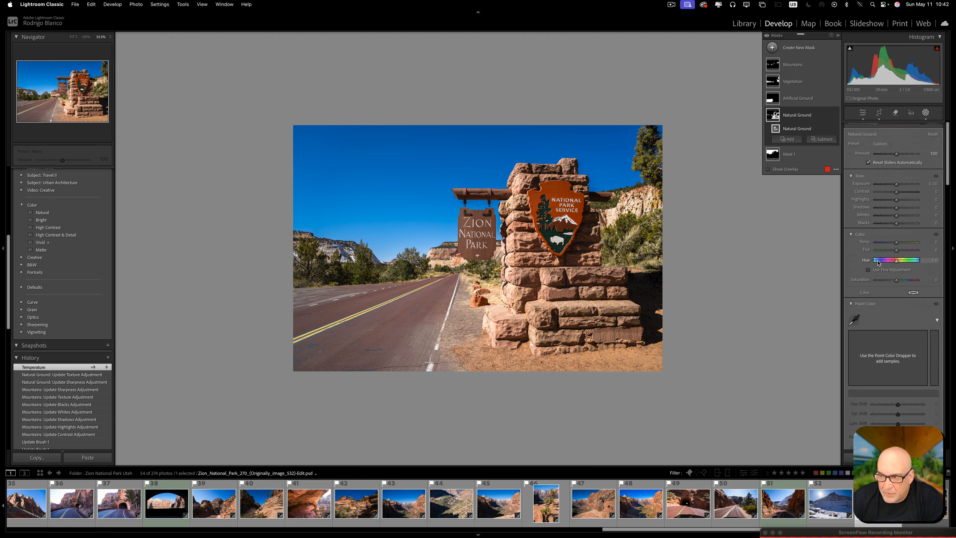
{"action": "left_click_drag", "start_coordinate": [897, 244], "coordinate": [898, 244]}
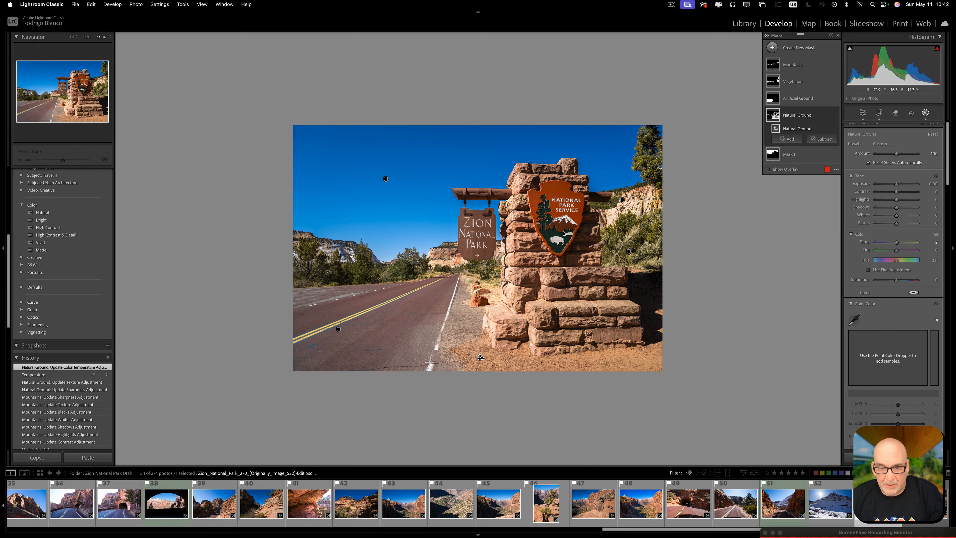
- Fit the photo to the view and preview an early History state from the start of the Mask 1 sky adjustments for comparison
{"action": "key", "text": "z"}
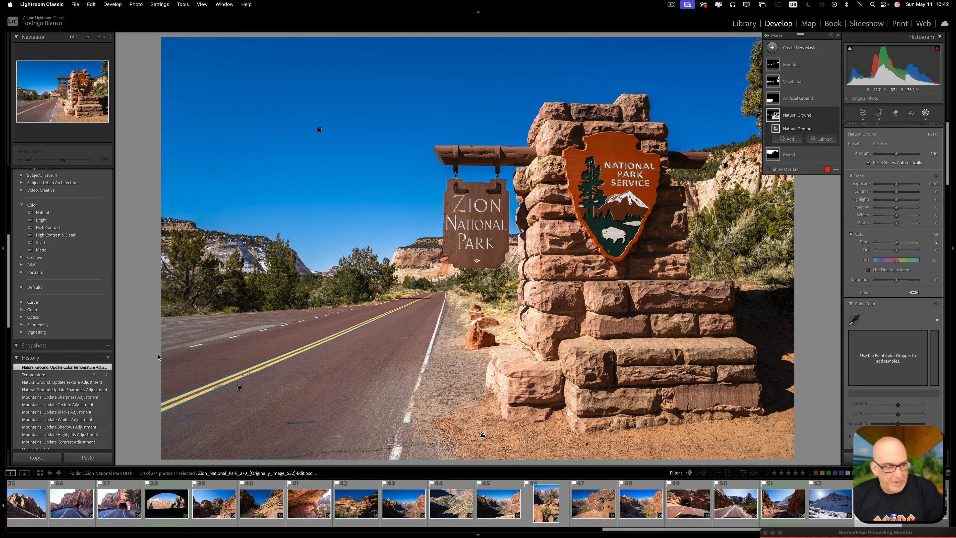
{"action": "scroll", "coordinate": [65, 415], "scroll_direction": "down", "scroll_amount": 10}
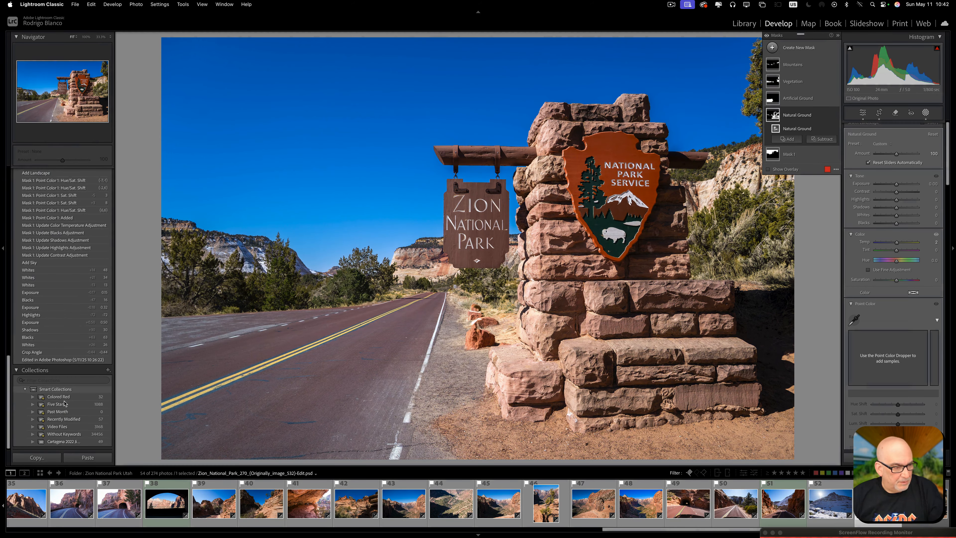
{"action": "left_click", "coordinate": [60, 314]}
{"action": "left_click", "coordinate": [89, 256]}
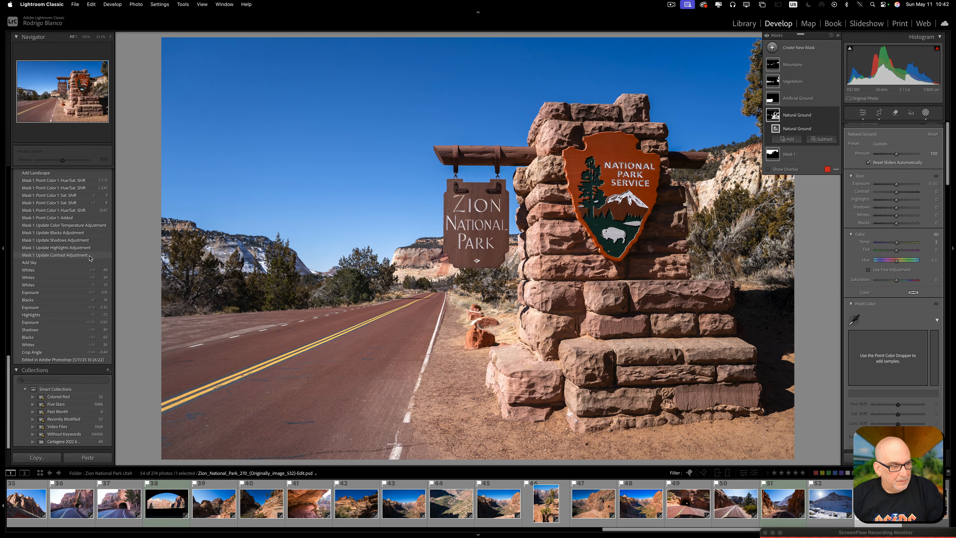
- Preview the initial "Edited in Adobe Photoshop" History state, restore the latest Natural Ground temperature state, and zoom out on the photo
{"action": "left_click", "coordinate": [55, 360]}
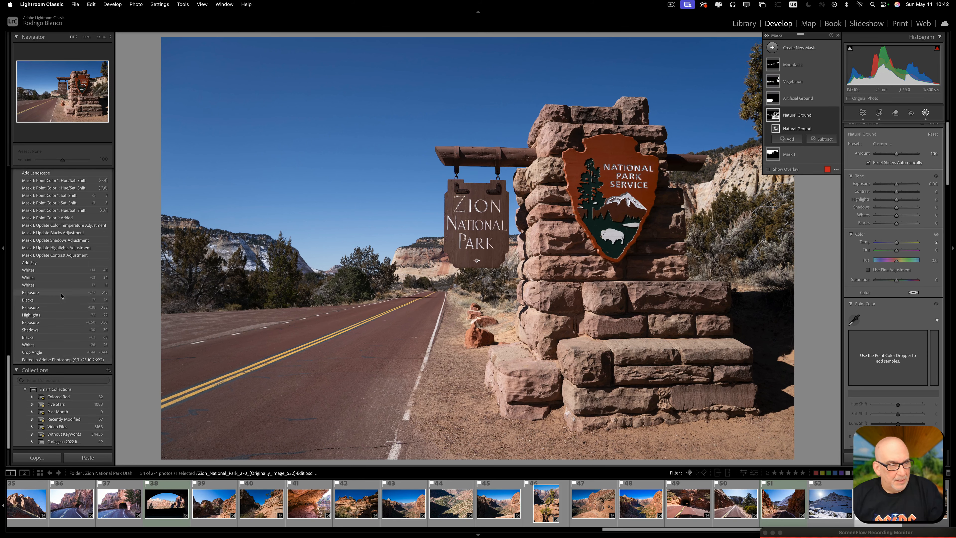
{"action": "scroll", "coordinate": [67, 304], "scroll_direction": "up", "scroll_amount": 12}
{"action": "scroll", "coordinate": [69, 320], "scroll_direction": "down", "scroll_amount": 5}
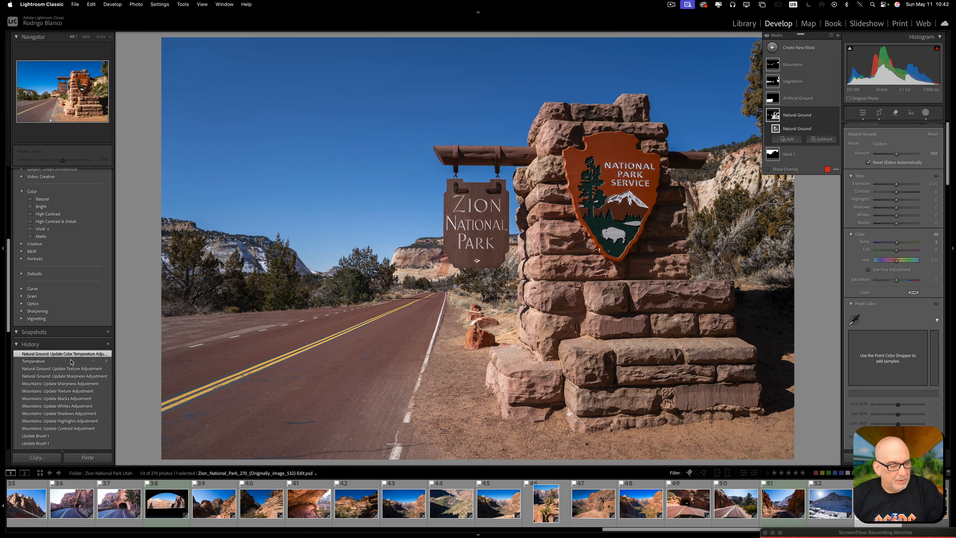
{"action": "left_click", "coordinate": [41, 355]}
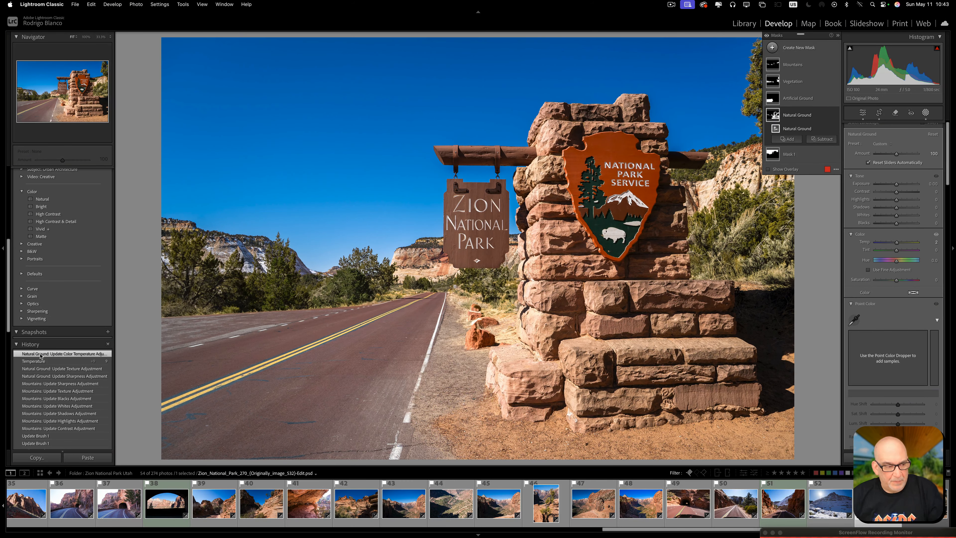
{"action": "key", "text": "super+minus"}
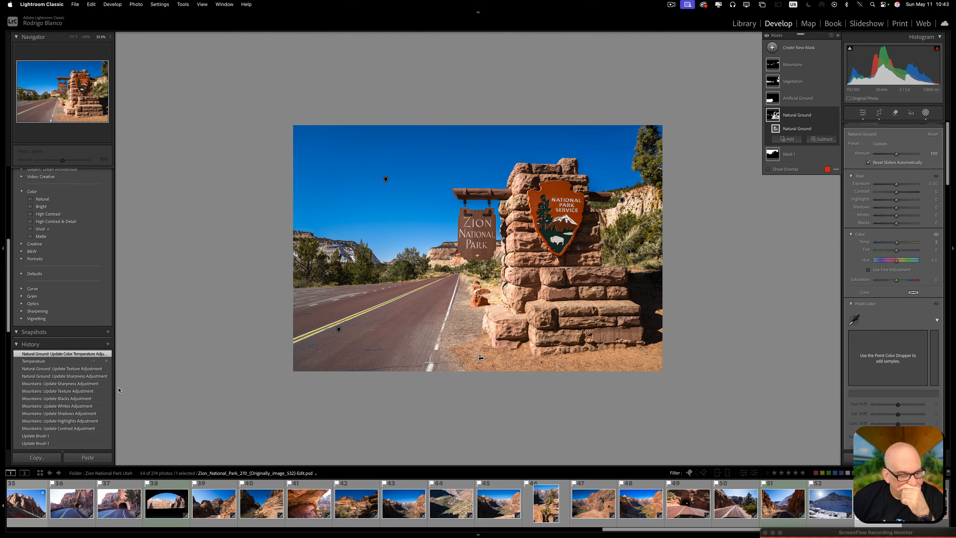
{"action": "left_click", "coordinate": [25, 474]}
{"action": "left_click", "coordinate": [10, 474]}
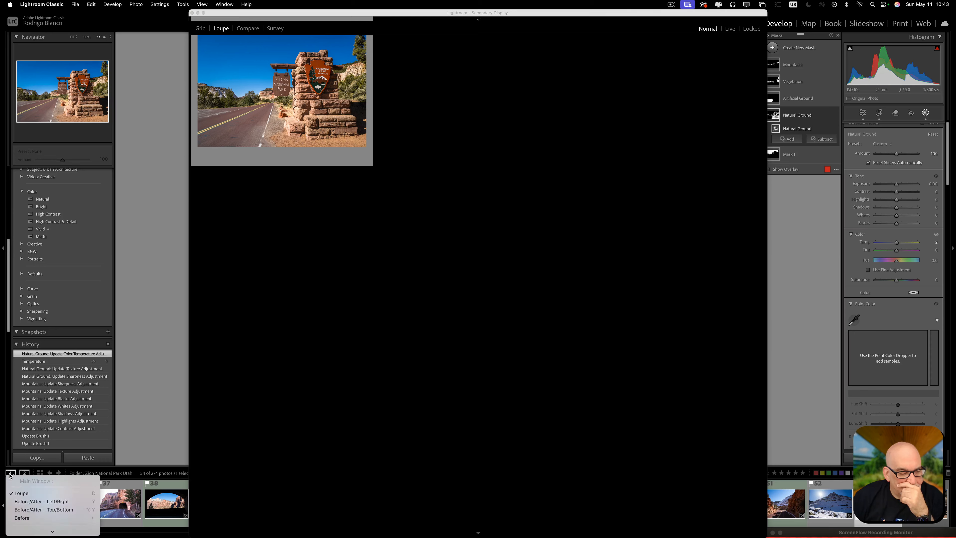
{"action": "left_click", "coordinate": [10, 474]}
{"action": "left_click", "coordinate": [25, 473]}
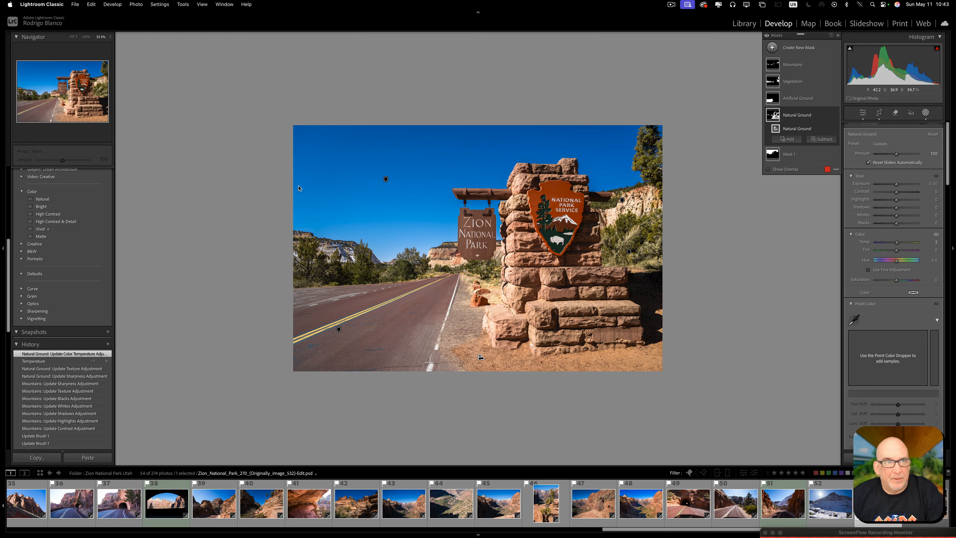
- Look up the "before" commands and compare the photo in the Left / Right Before / After view
{"action": "left_click", "coordinate": [245, 4]}
{"action": "type", "text": "be"}
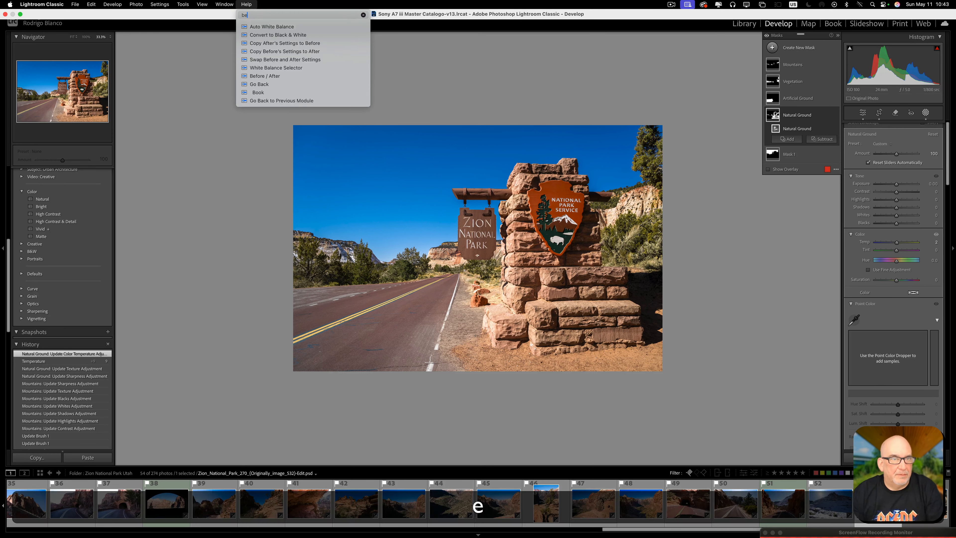
{"action": "type", "text": "fore"}
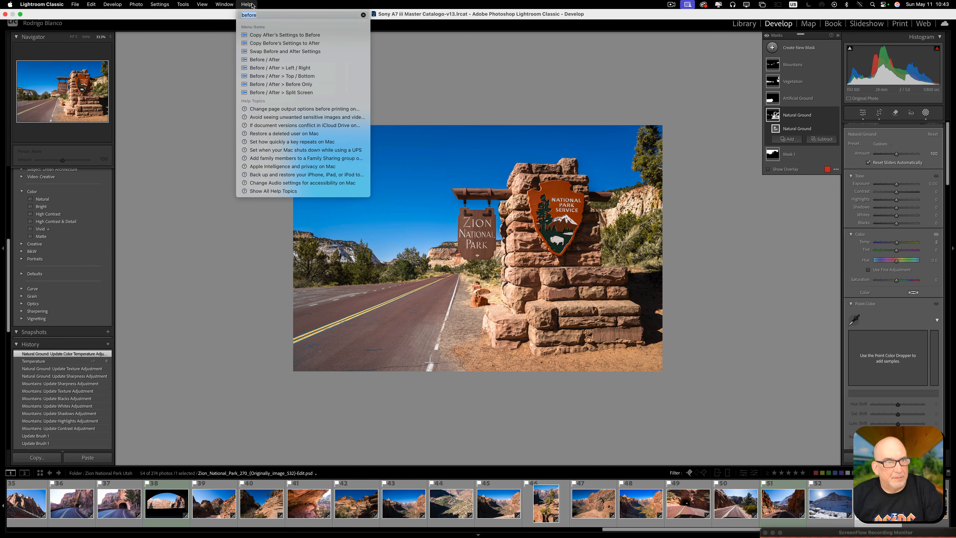
{"action": "mouse_move", "coordinate": [255, 71]}
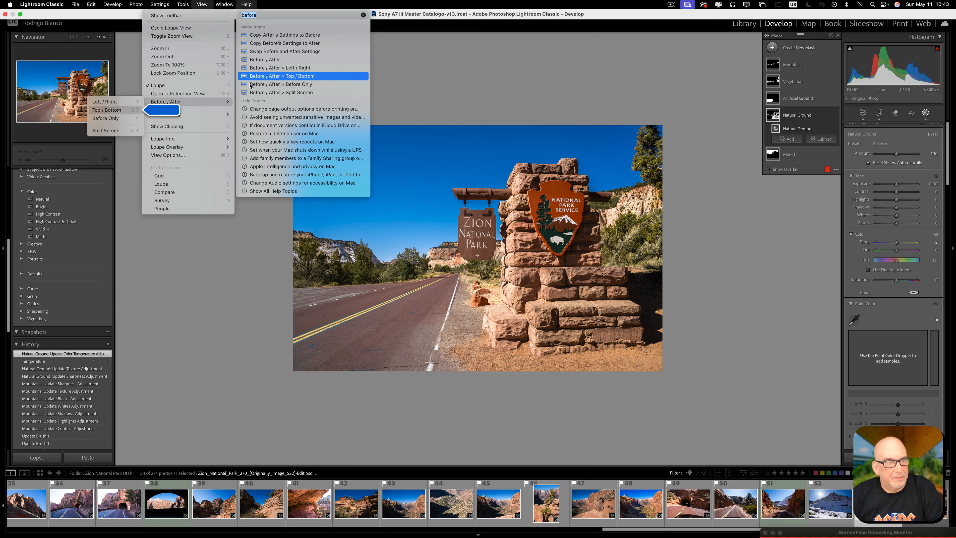
{"action": "left_click", "coordinate": [286, 68]}
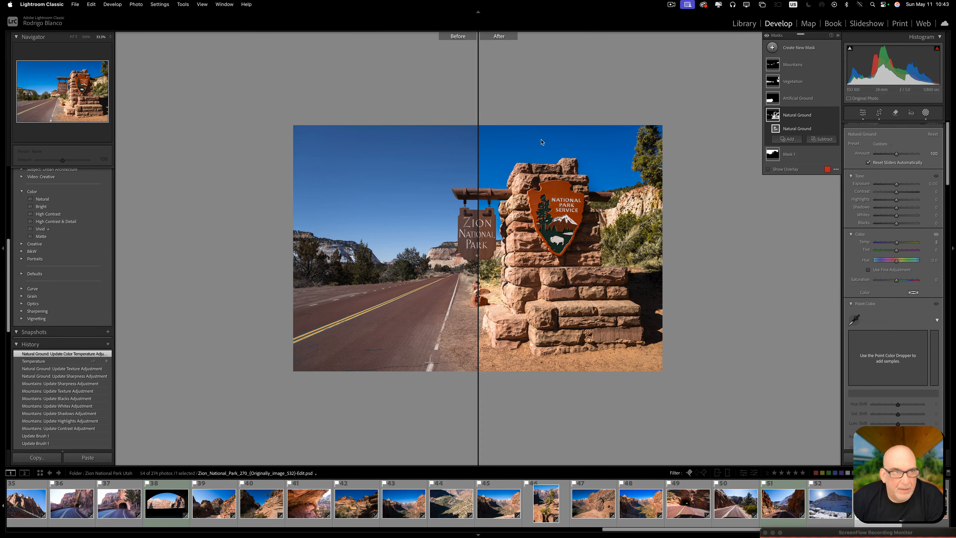
- Change the comparison to the full Top / Bottom Before / After view and inspect both versions of the photo
{"action": "left_click", "coordinate": [246, 5]}
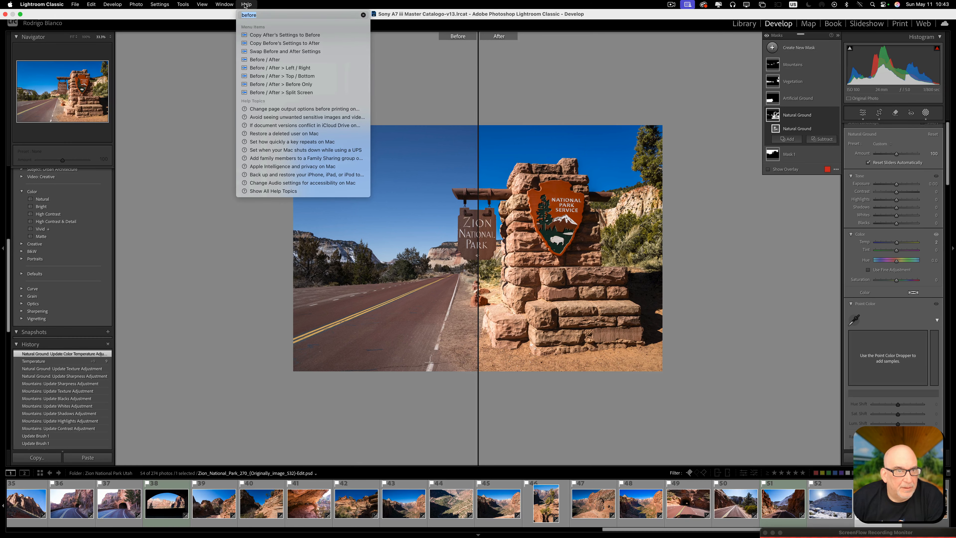
{"action": "left_click", "coordinate": [252, 77]}
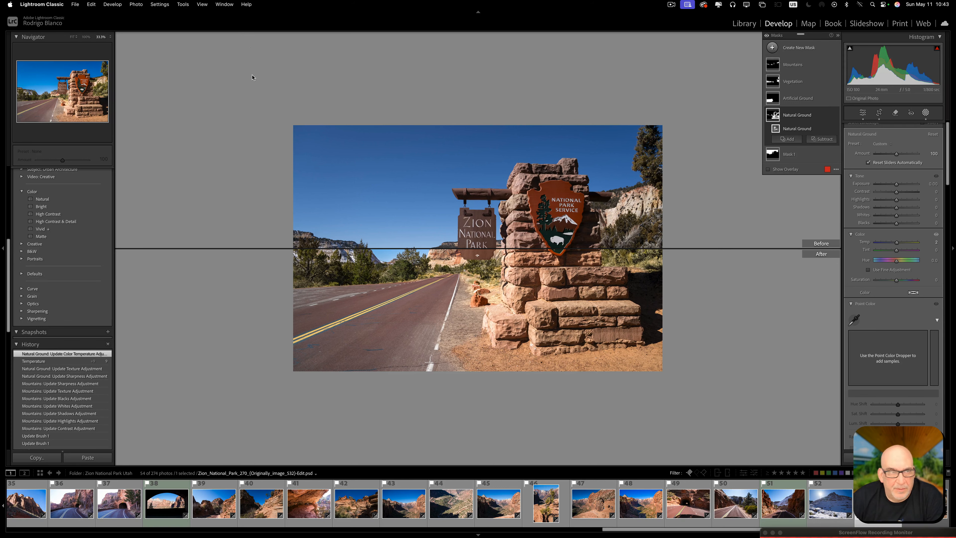
{"action": "left_click", "coordinate": [246, 5]}
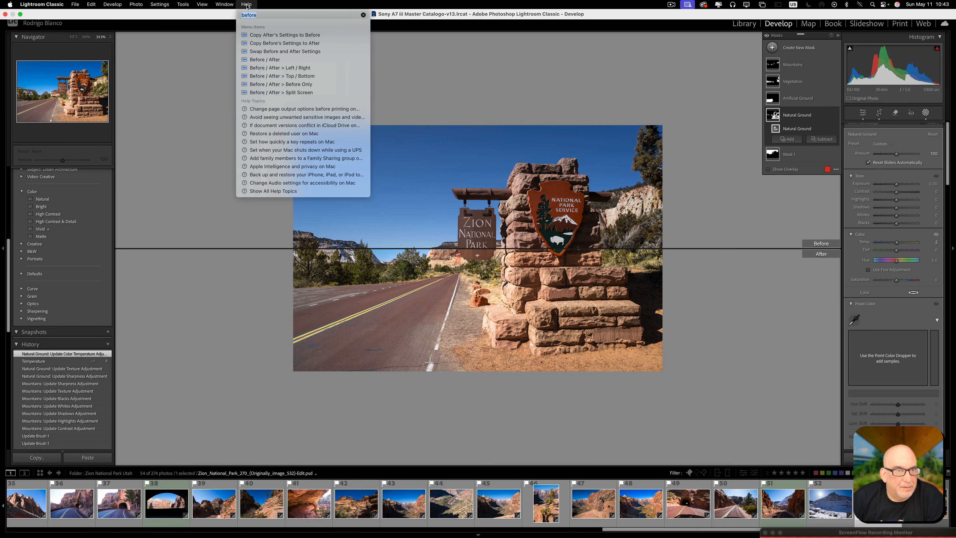
{"action": "left_click", "coordinate": [282, 76]}
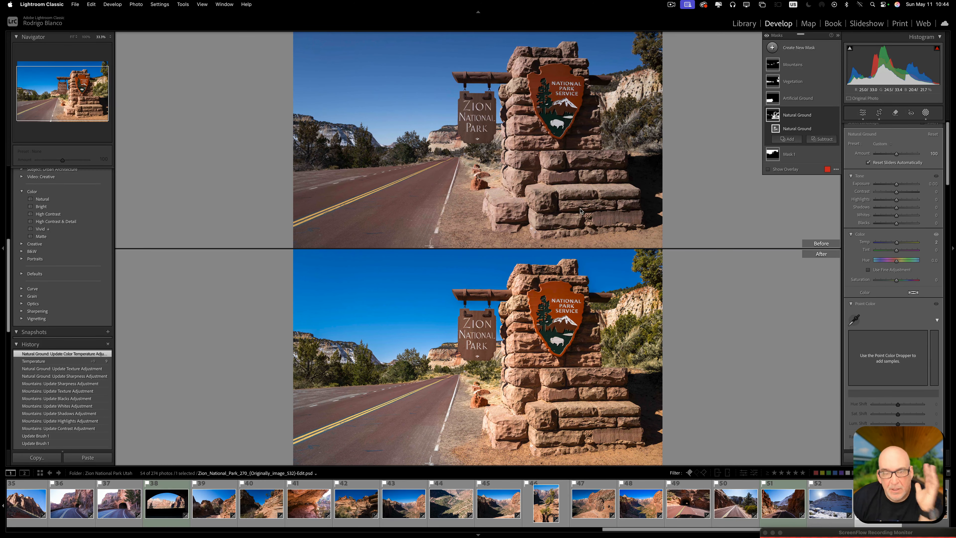
{"action": "scroll", "coordinate": [522, 329], "scroll_direction": "down", "scroll_amount": 3}
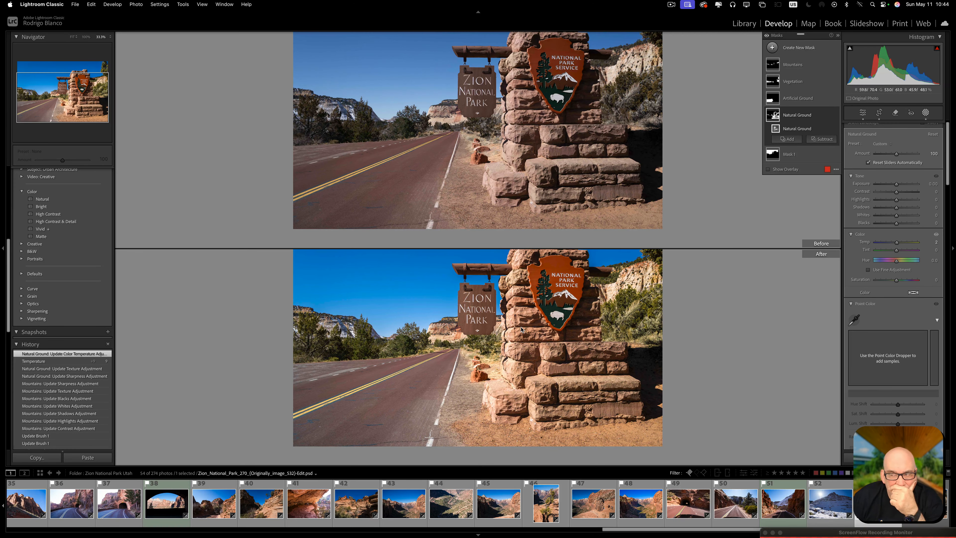
{"action": "scroll", "coordinate": [521, 328], "scroll_direction": "up", "scroll_amount": 5}
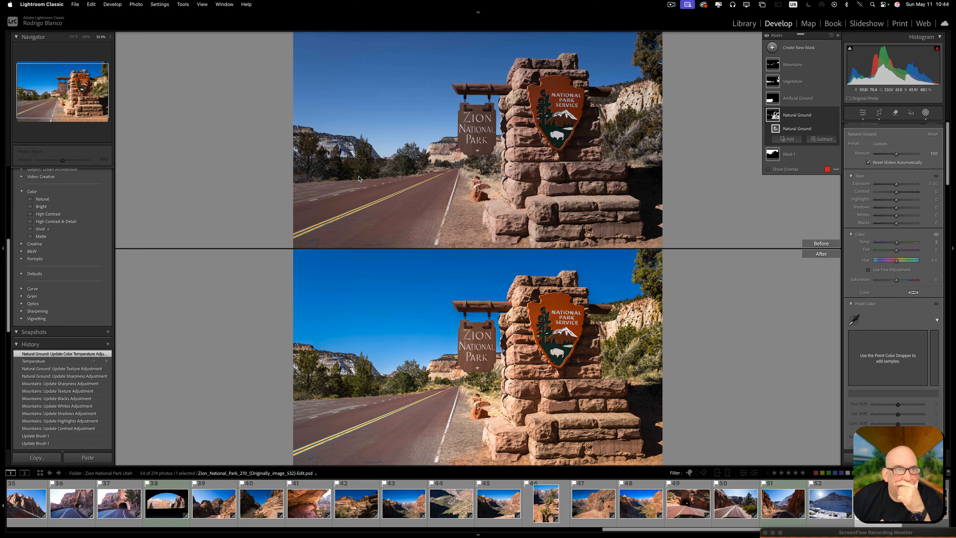
- Swap the Before and After settings of the photo
{"action": "left_click", "coordinate": [247, 4]}
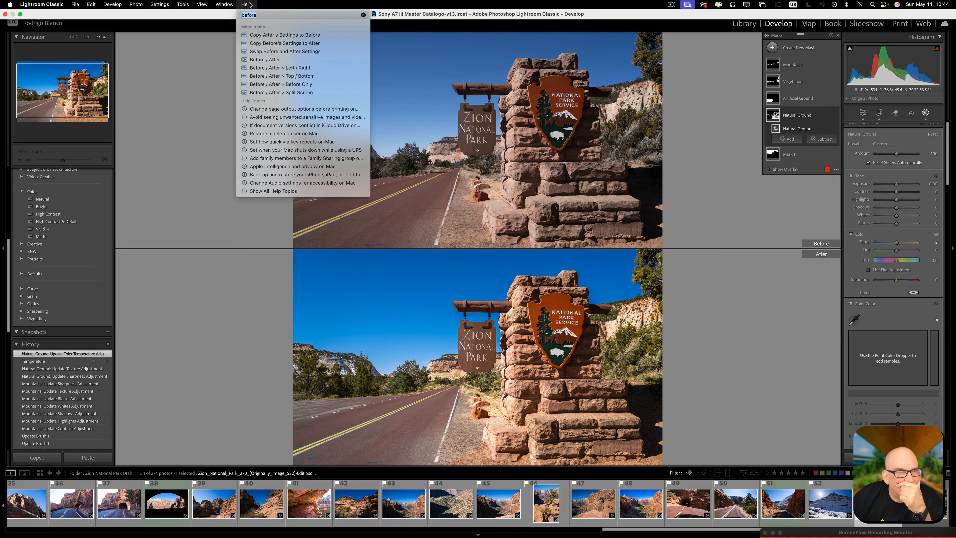
{"action": "mouse_move", "coordinate": [286, 87]}
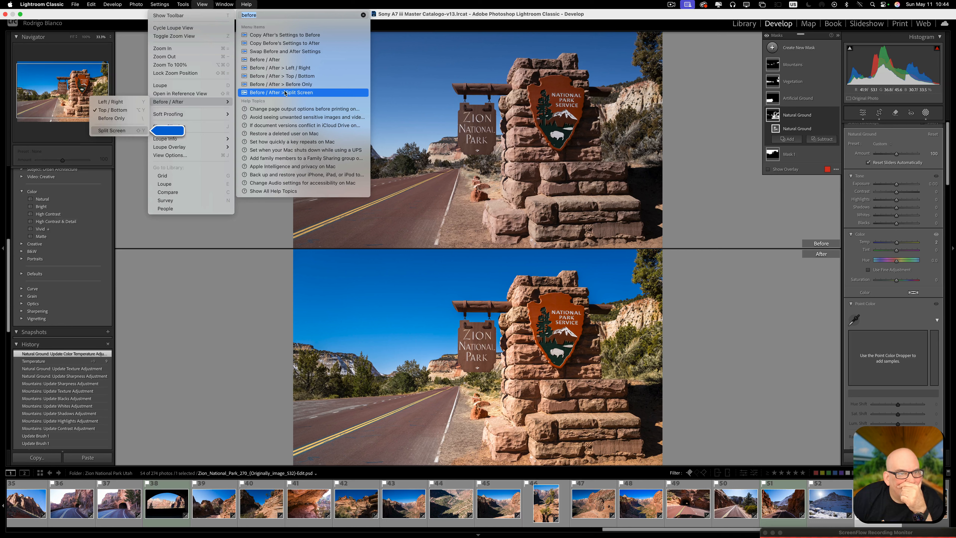
{"action": "mouse_move", "coordinate": [293, 55]}
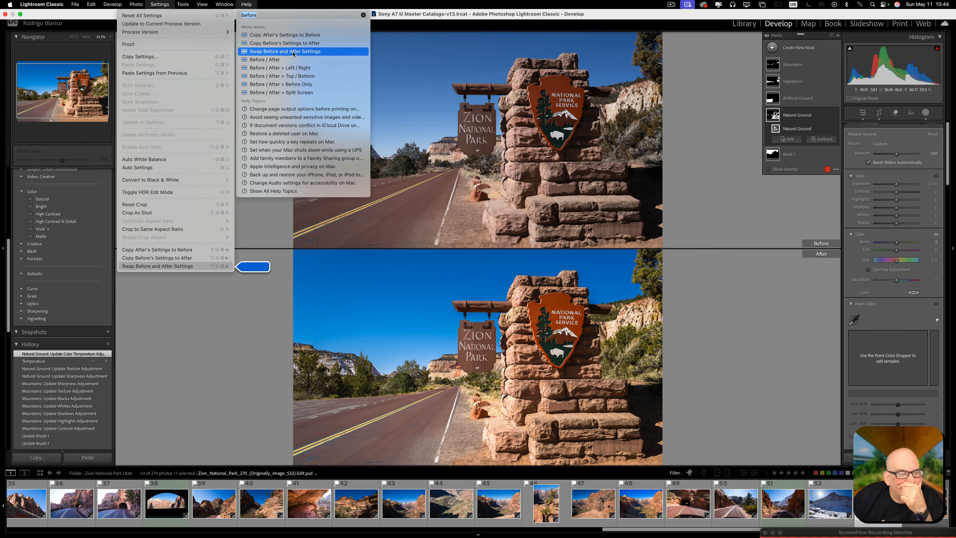
{"action": "left_click", "coordinate": [294, 54]}
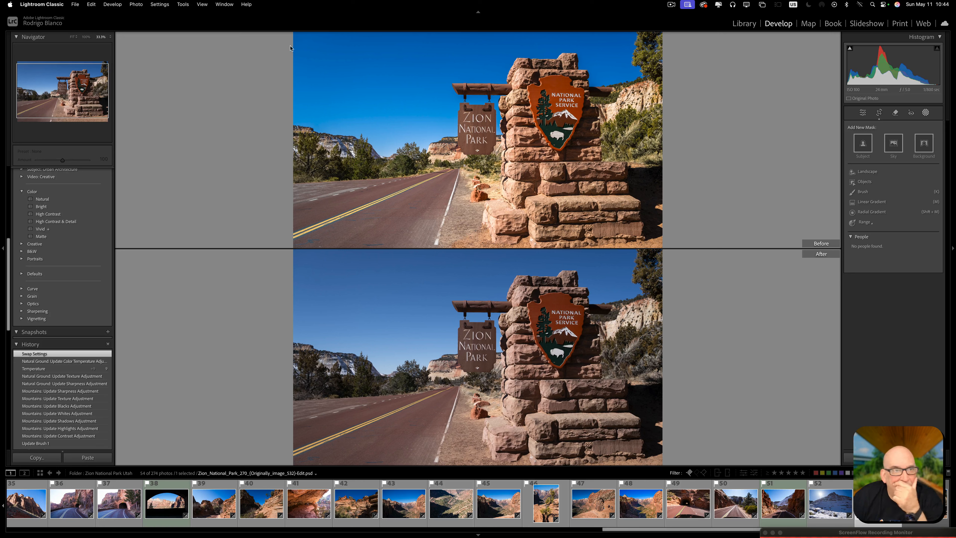
- Turn on Split Screen for the Top / Bottom Before / After comparison
{"action": "left_click", "coordinate": [246, 4]}
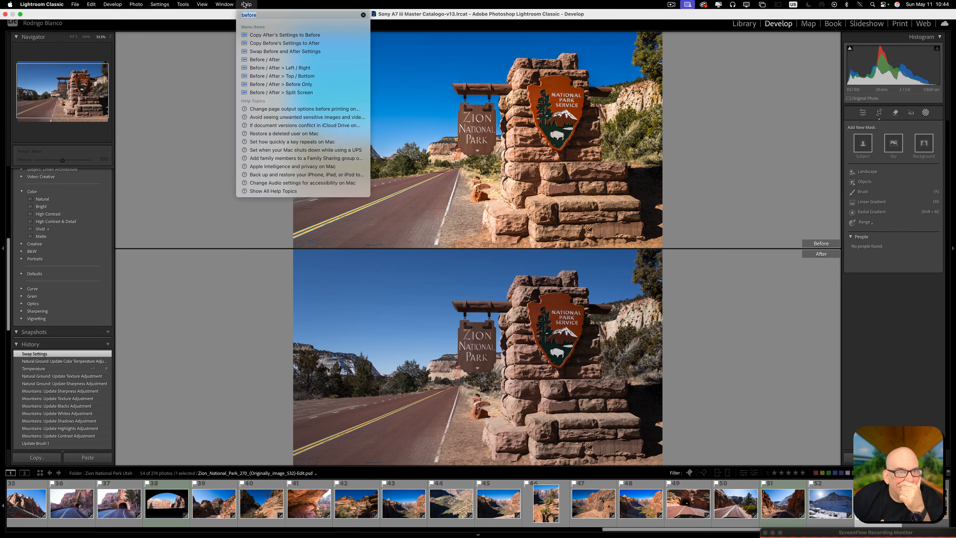
{"action": "left_click", "coordinate": [254, 59]}
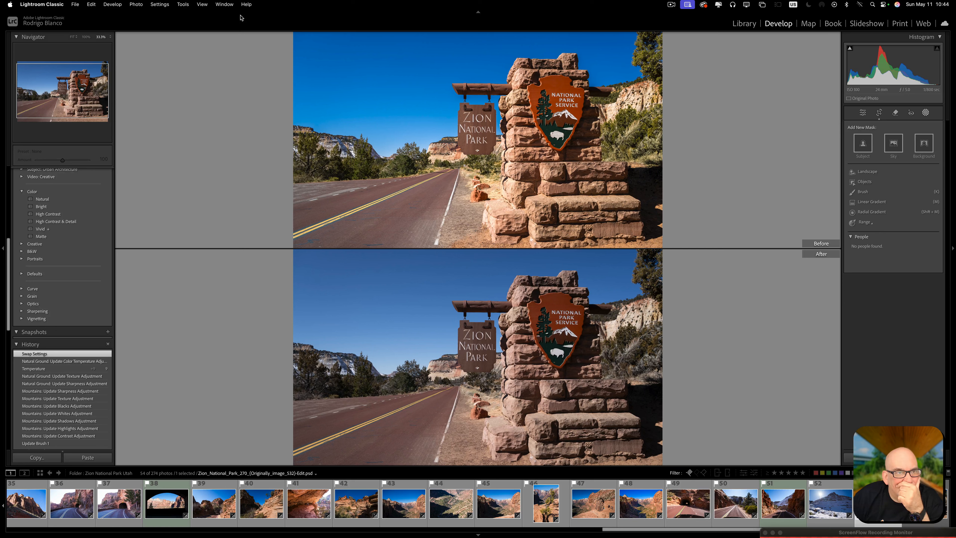
{"action": "left_click", "coordinate": [246, 5]}
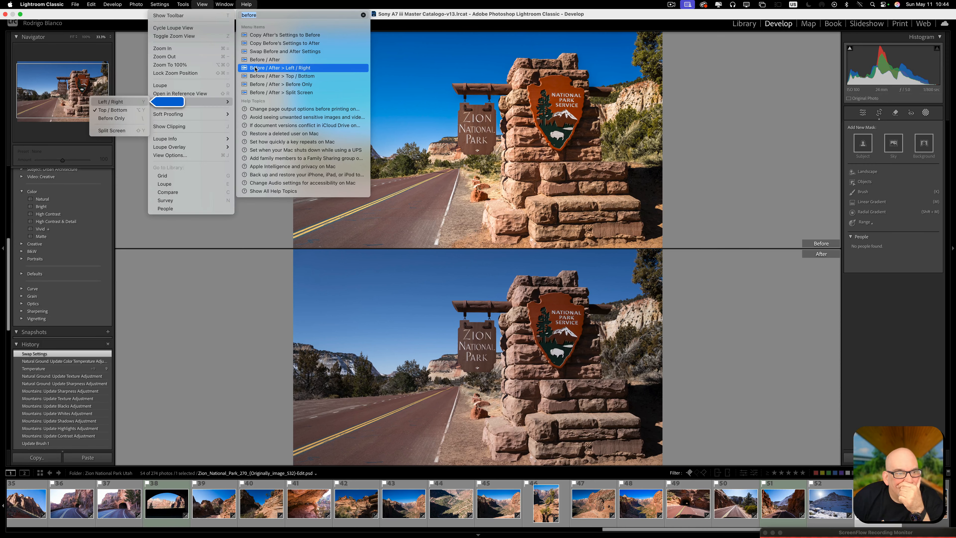
{"action": "mouse_move", "coordinate": [260, 70]}
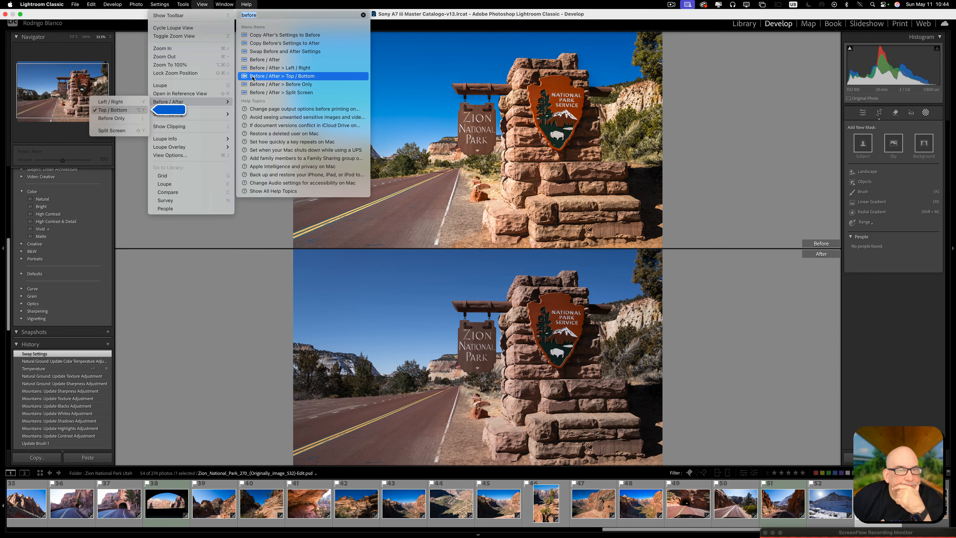
{"action": "left_click", "coordinate": [256, 93]}
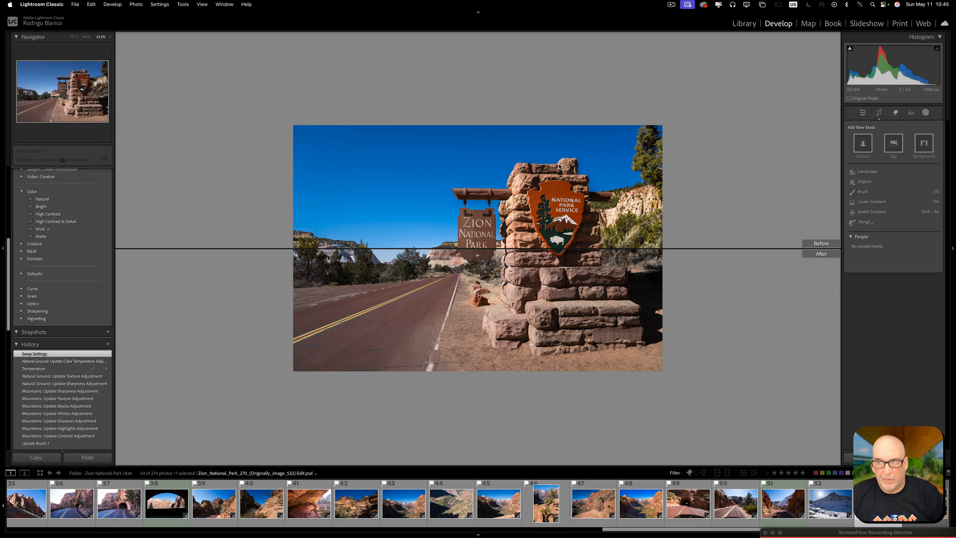
- Clear the command search, then switch to the Library module and back to Develop
{"action": "left_click", "coordinate": [246, 4]}
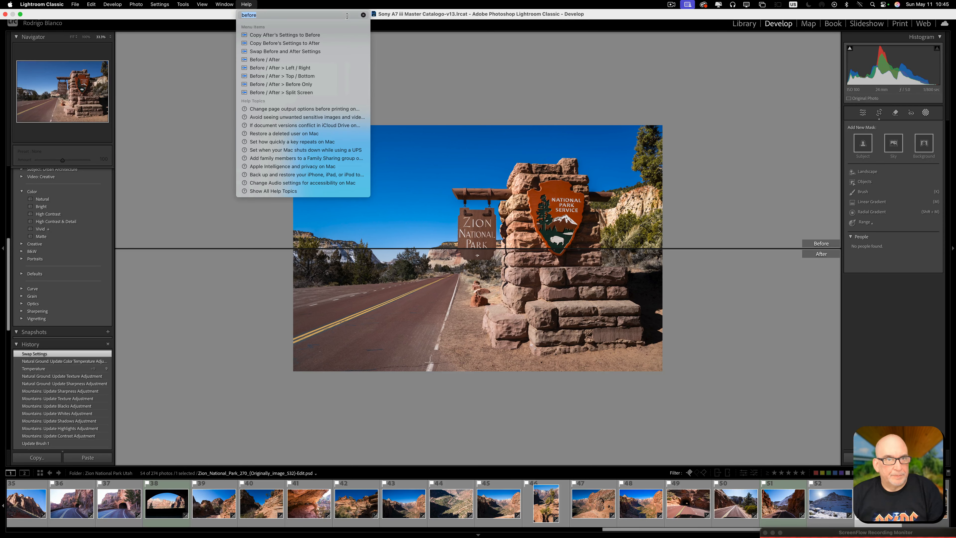
{"action": "left_click", "coordinate": [364, 15]}
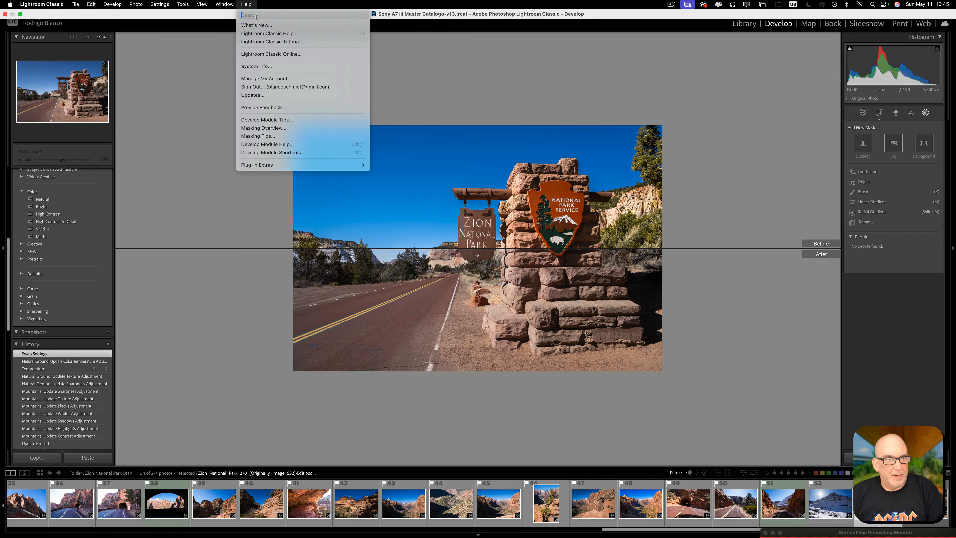
{"action": "key", "text": "Escape"}
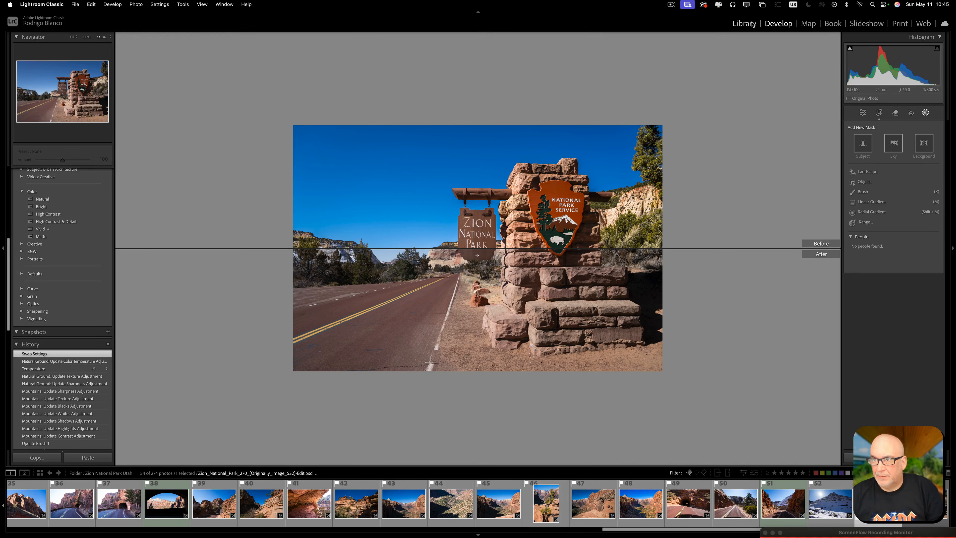
{"action": "left_click", "coordinate": [743, 24]}
{"action": "left_click", "coordinate": [778, 23]}
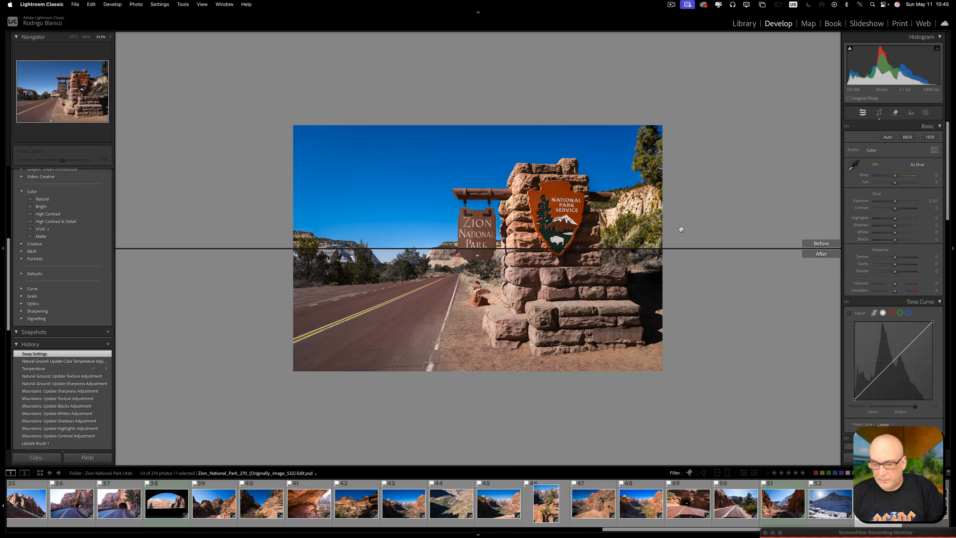
- Look up the "before" commands again and turn off Split Screen to compare the full photos in Top / Bottom view
{"action": "left_click", "coordinate": [246, 4]}
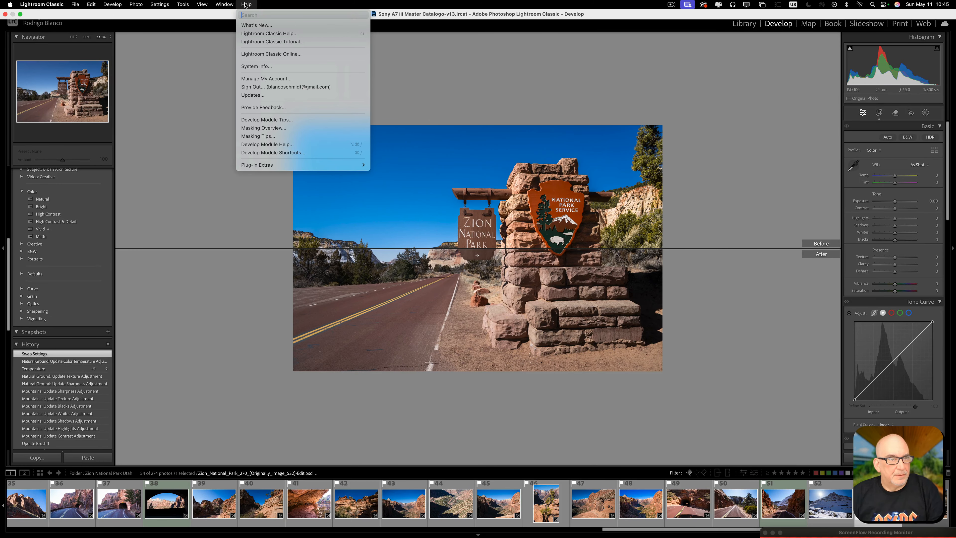
{"action": "type", "text": "bef"}
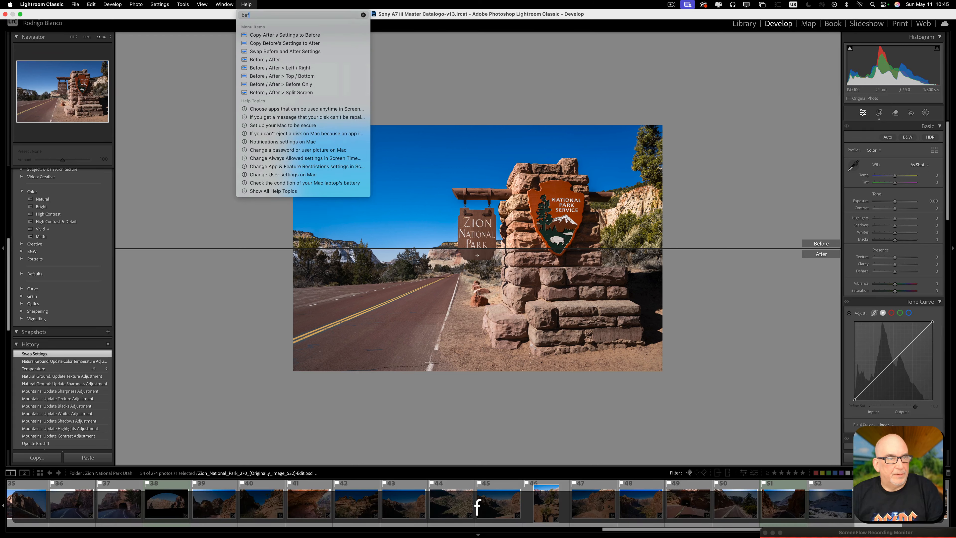
{"action": "type", "text": "r"}
{"action": "key", "text": "BackSpace"}
{"action": "type", "text": "ore"}
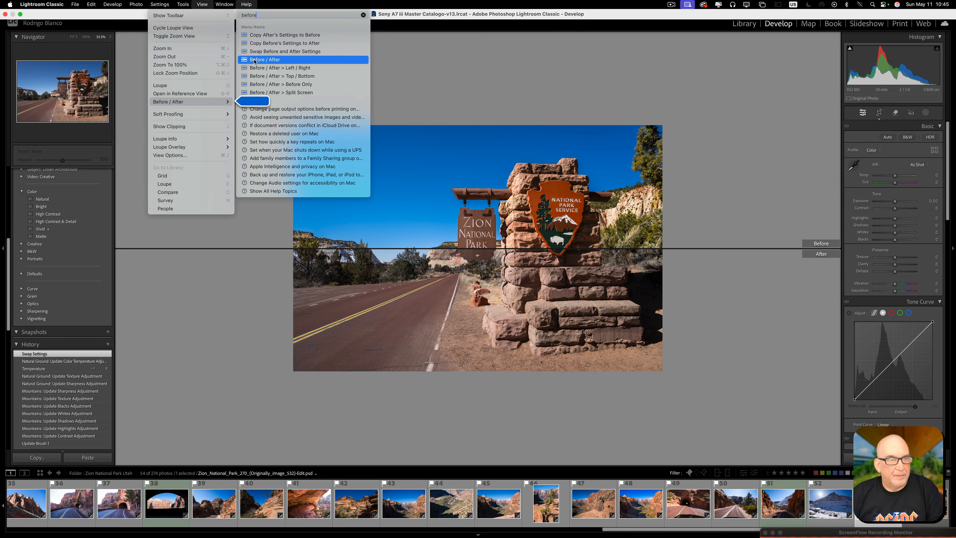
{"action": "mouse_move", "coordinate": [202, 7]}
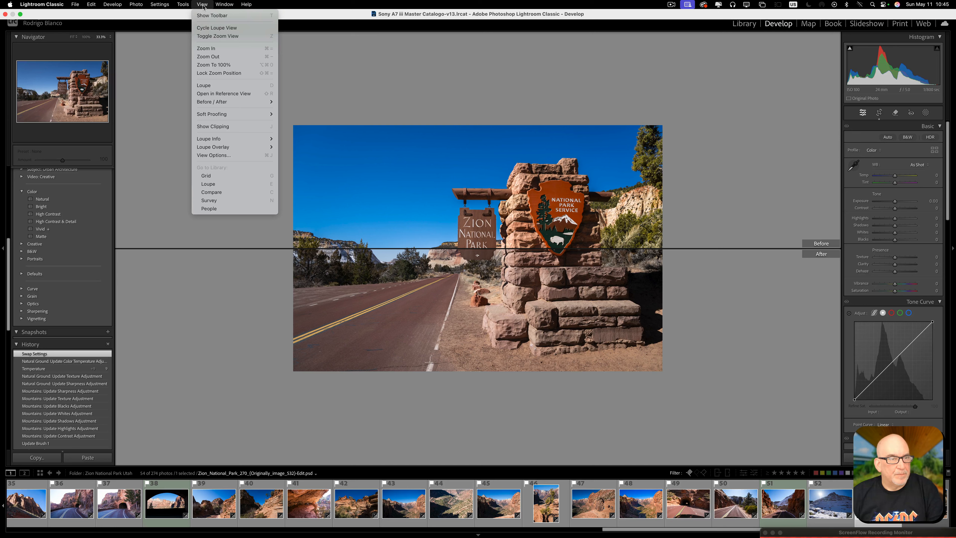
{"action": "mouse_move", "coordinate": [216, 102]}
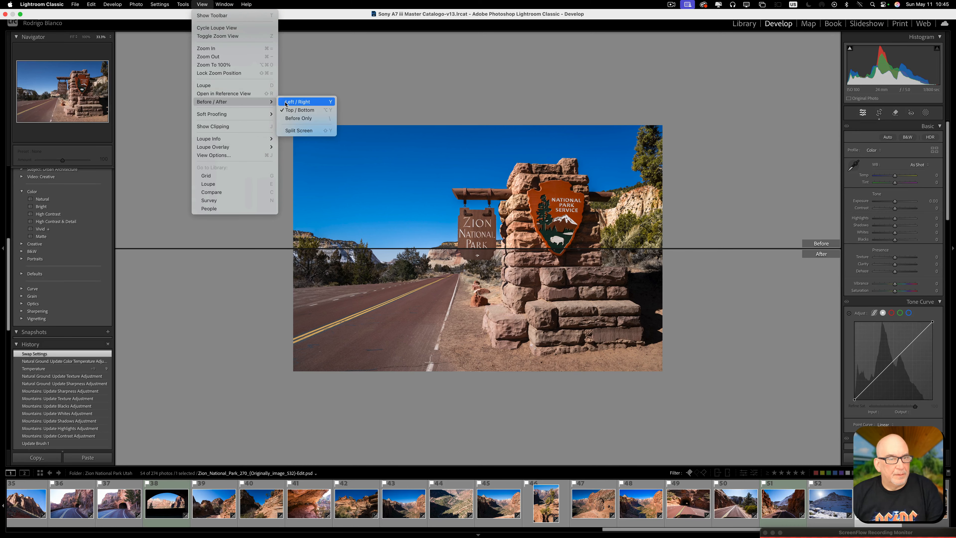
{"action": "left_click", "coordinate": [288, 130]}
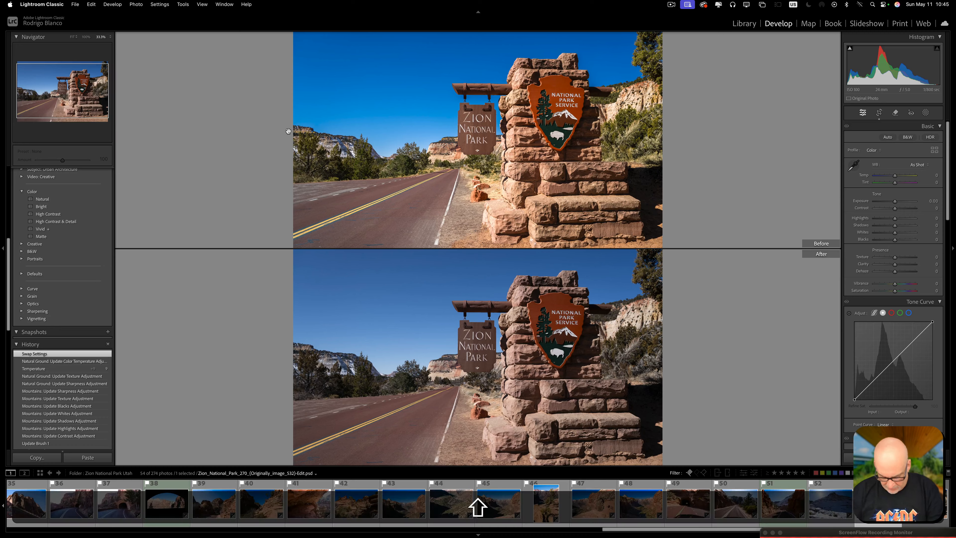
- Toggle Split Screen on and off in the Top / Bottom comparison to compare split and full photos
{"action": "key", "text": "shift+y"}
{"action": "key", "text": "shift+y"}
{"action": "key", "text": "shift+y"}
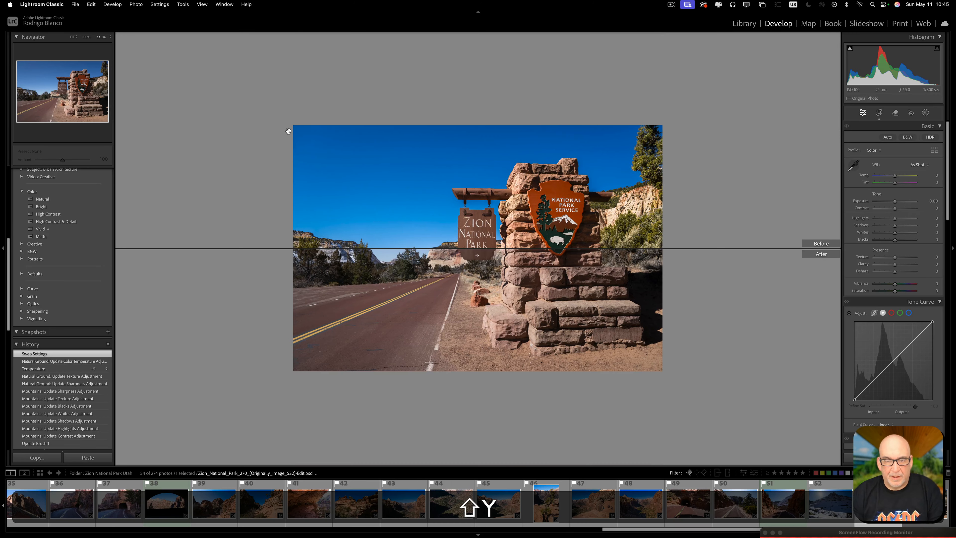
{"action": "key", "text": "shift+y"}
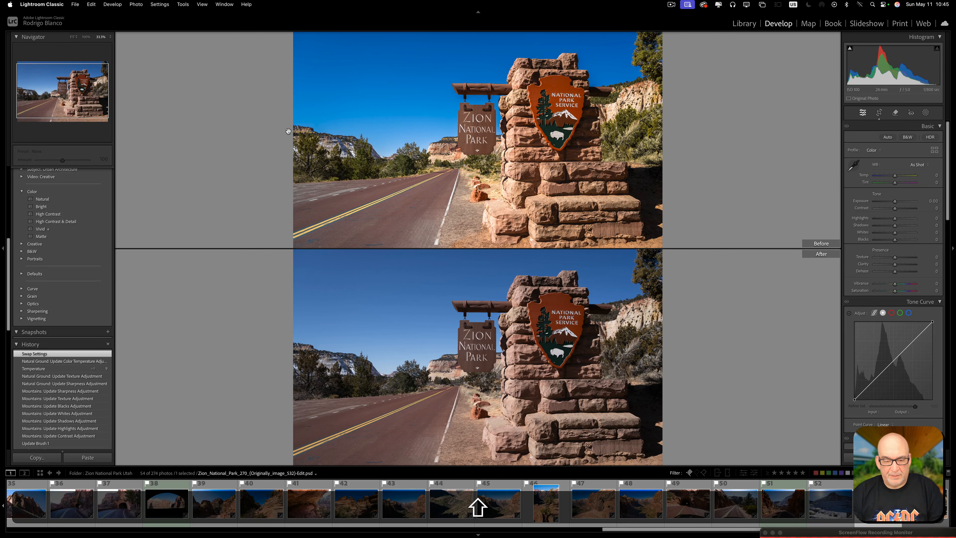
{"action": "key", "text": "shift+y"}
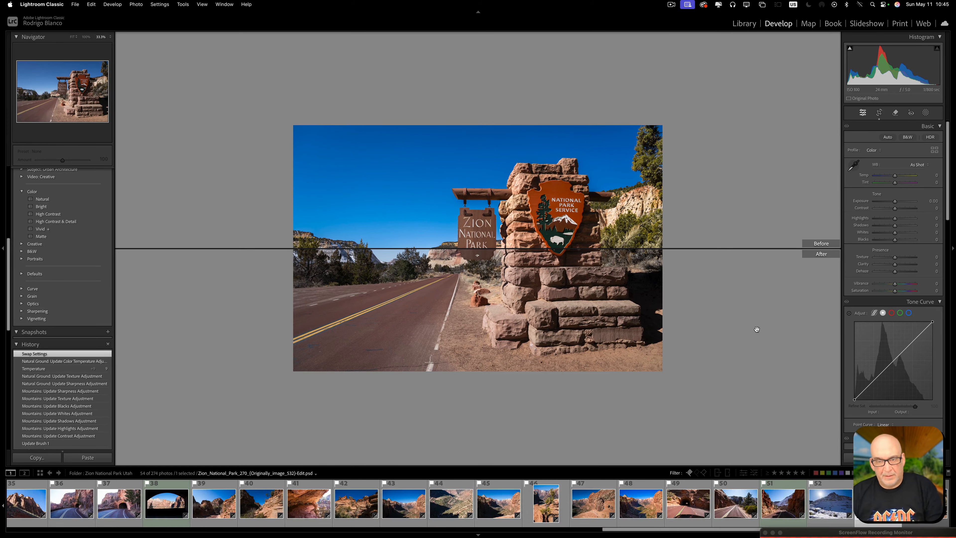
{"action": "left_click", "coordinate": [756, 343]}
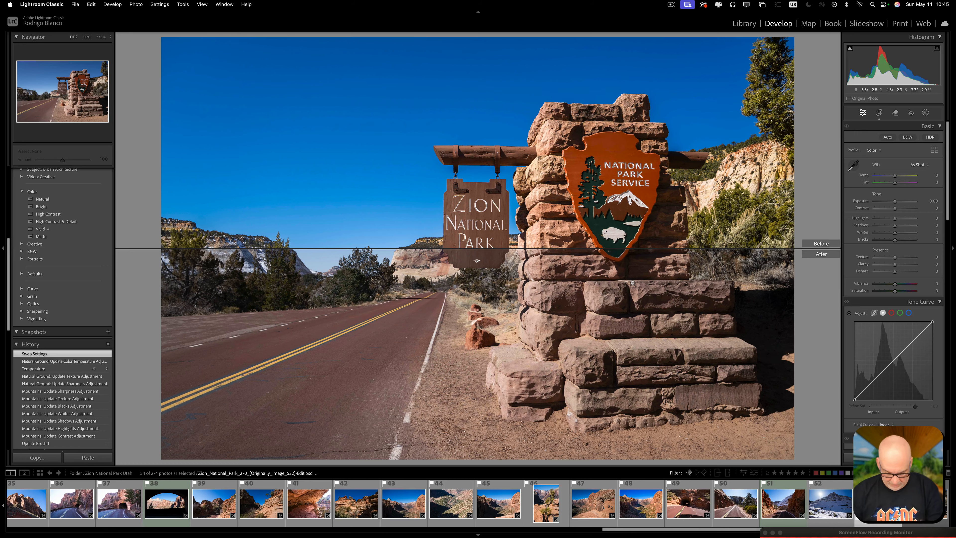
{"action": "key", "text": "shift+y"}
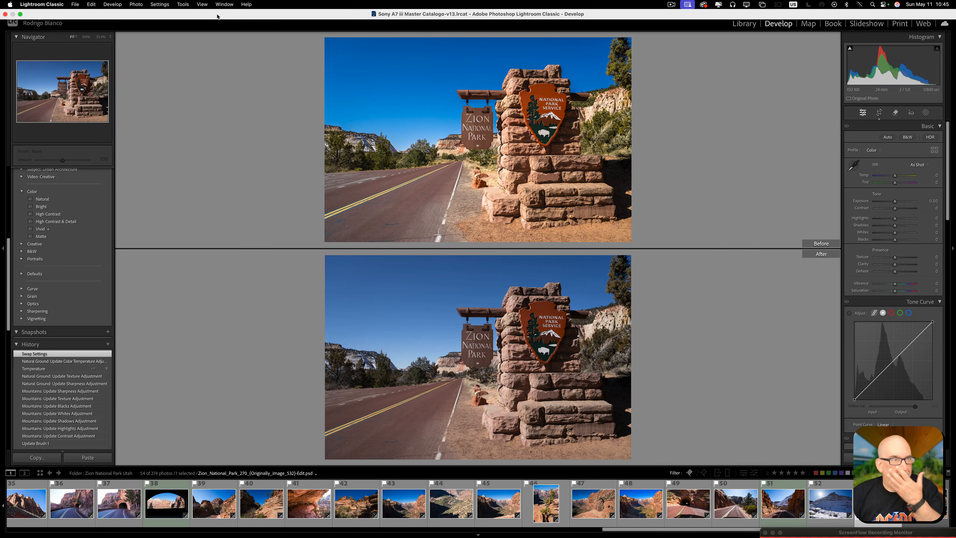
- Switch the Before / After comparison to Left / Right and inspect the sign's stone base in both versions
{"action": "left_click", "coordinate": [202, 4]}
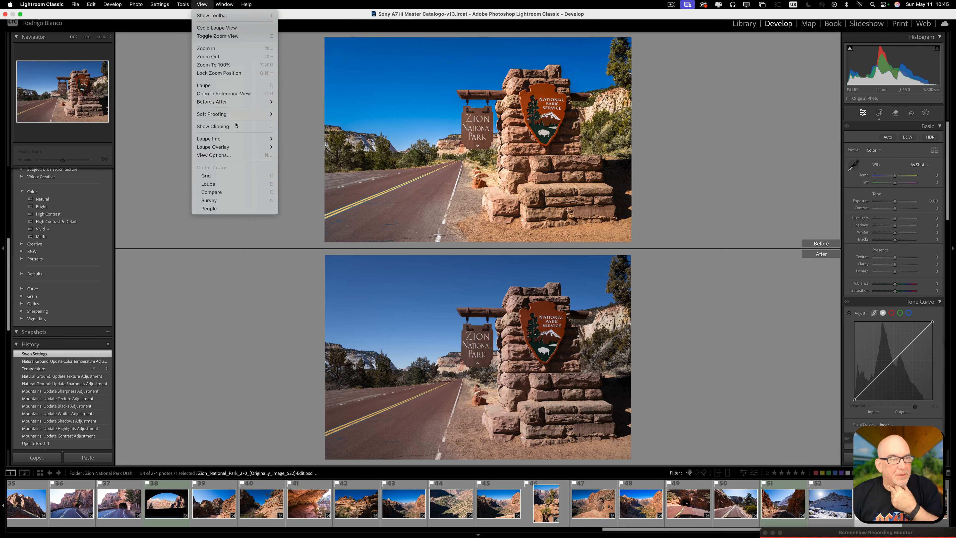
{"action": "mouse_move", "coordinate": [234, 106]}
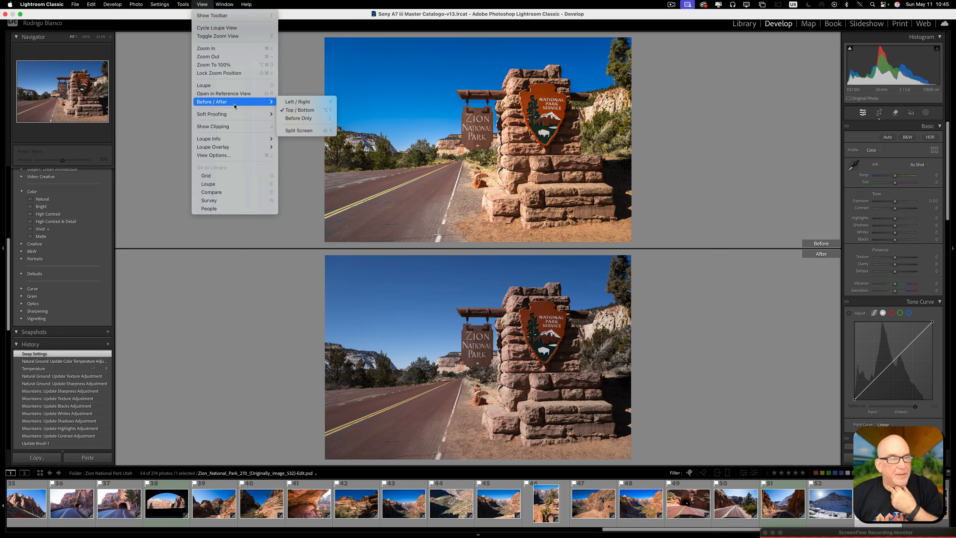
{"action": "left_click", "coordinate": [295, 106]}
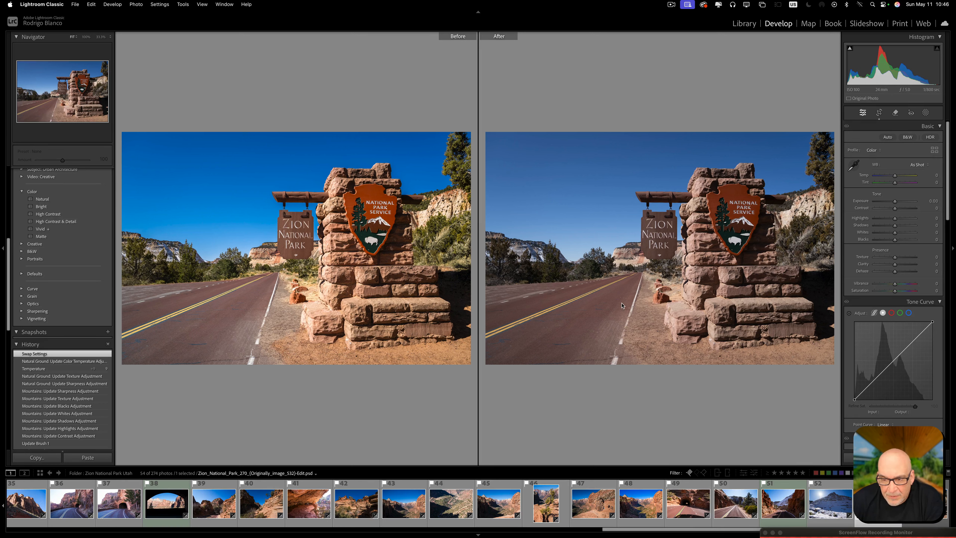
{"action": "left_click", "coordinate": [368, 350]}
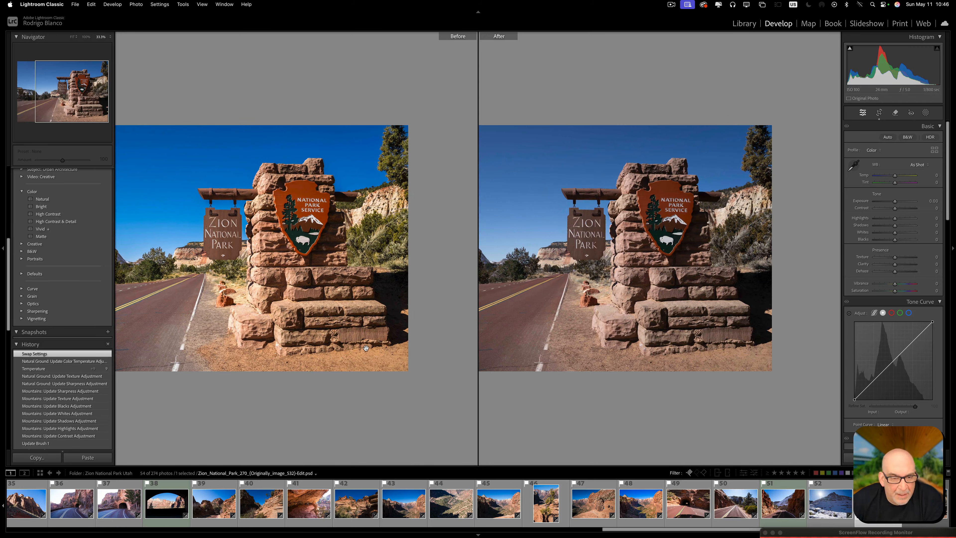
{"action": "left_click", "coordinate": [339, 345]}
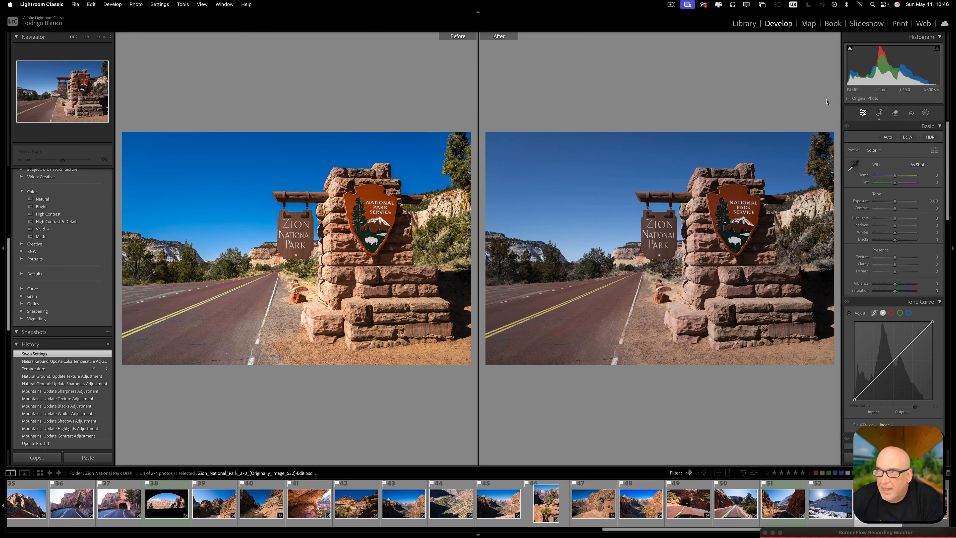
- Try adding a Background mask during the Left / Right comparison and undo it
{"action": "left_click", "coordinate": [925, 113]}
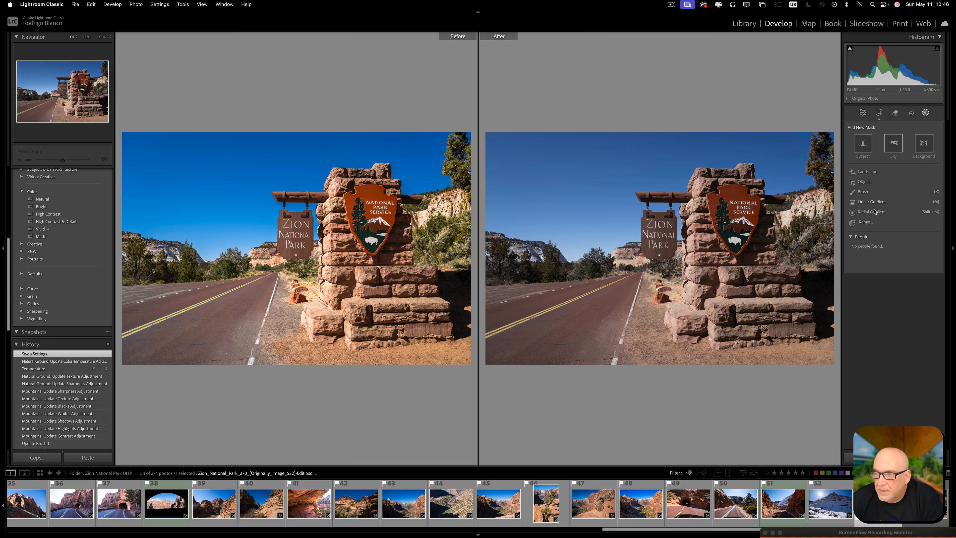
{"action": "left_click", "coordinate": [925, 113]}
{"action": "left_click", "coordinate": [925, 113]}
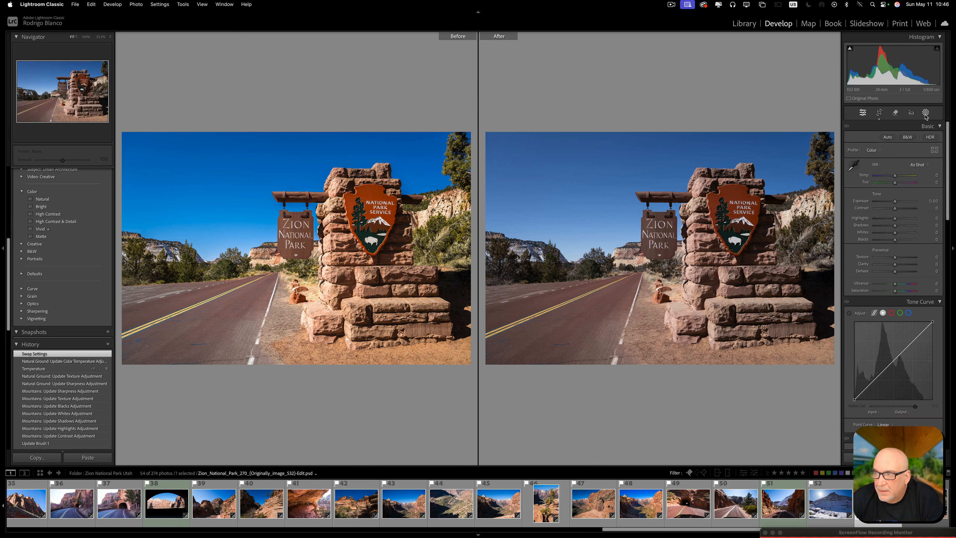
{"action": "left_click", "coordinate": [926, 115]}
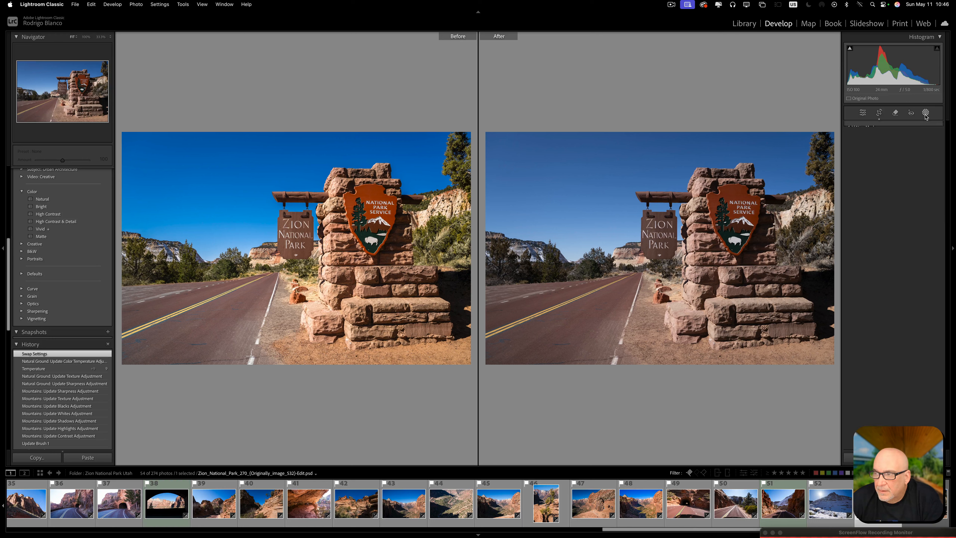
{"action": "left_click", "coordinate": [924, 146]}
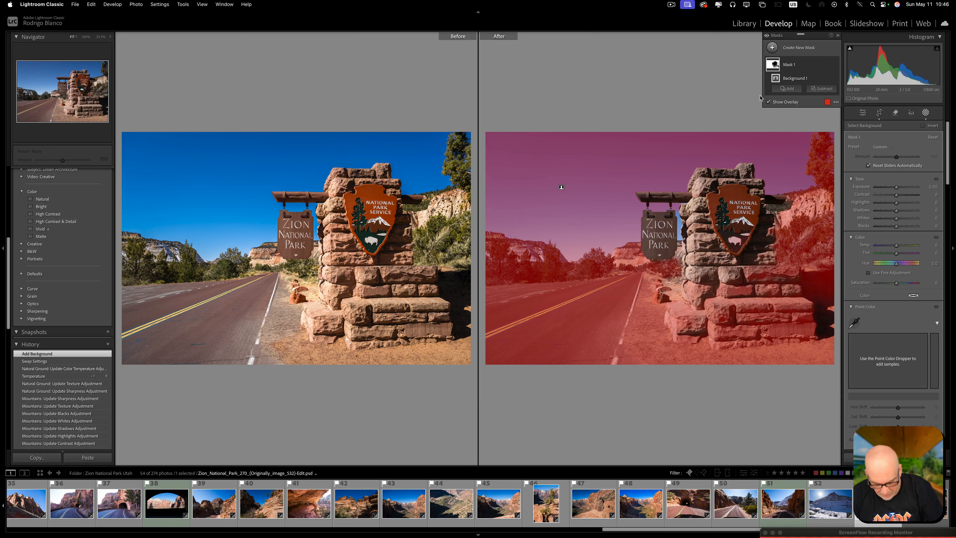
{"action": "key", "text": "super+z"}
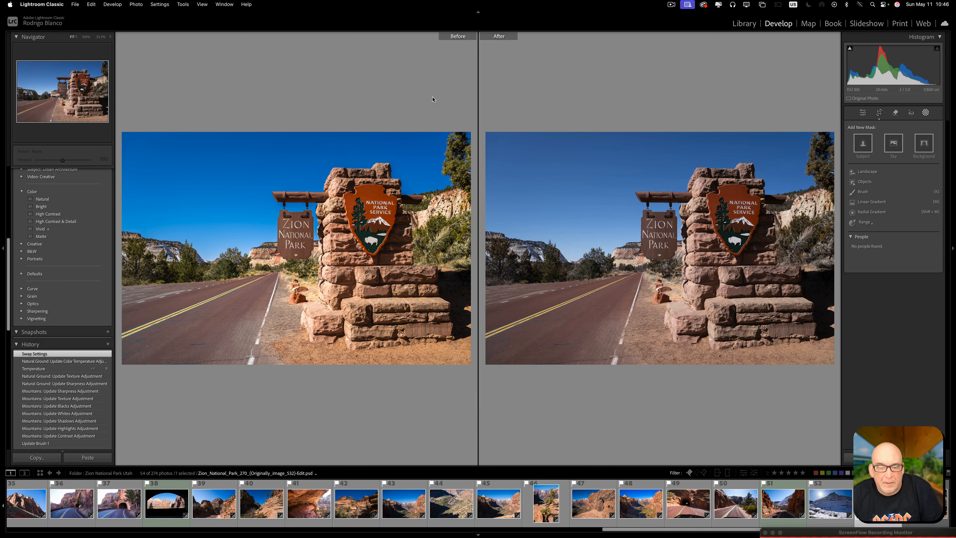
- Look through the Before / After view choices and the Develop View Options, leaving the options unchanged
{"action": "left_click", "coordinate": [203, 5]}
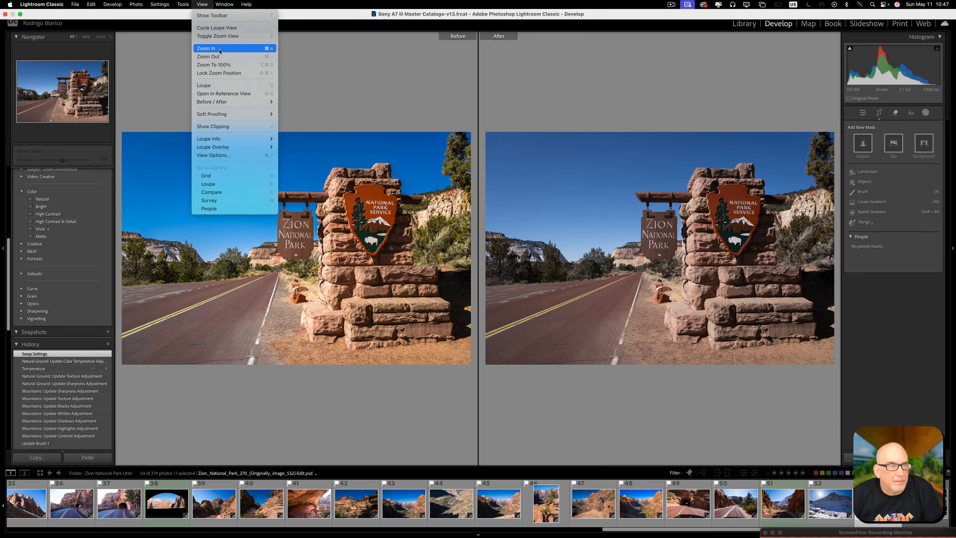
{"action": "mouse_move", "coordinate": [222, 103]}
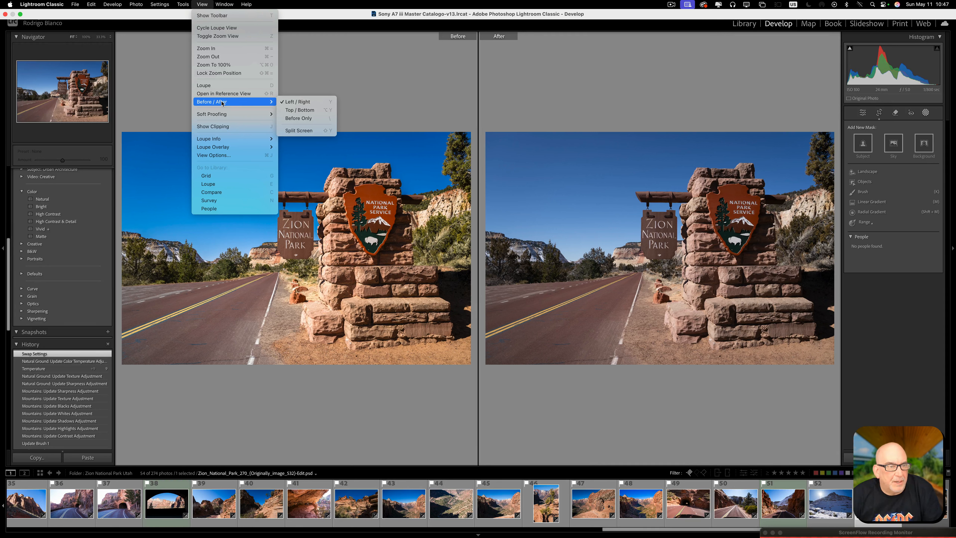
{"action": "left_click", "coordinate": [230, 156]}
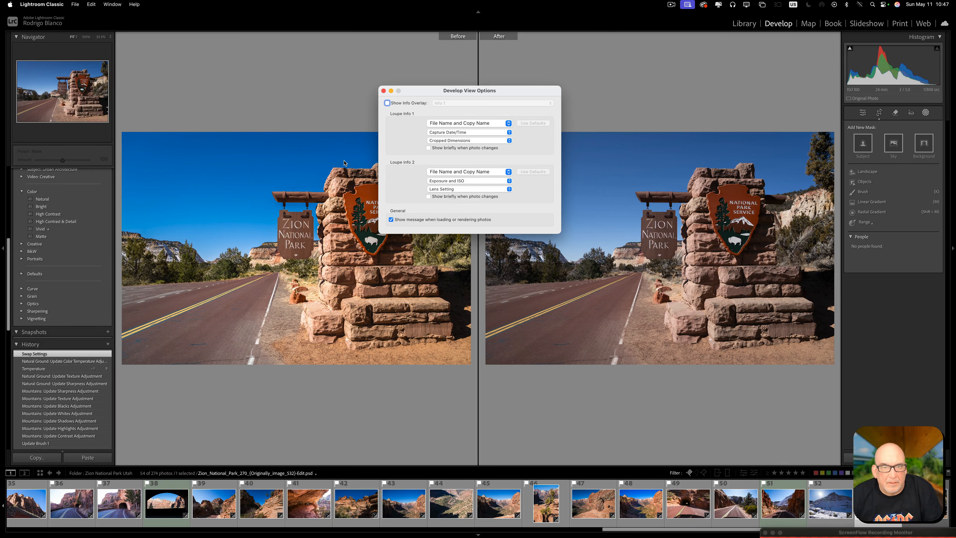
{"action": "left_click", "coordinate": [383, 91]}
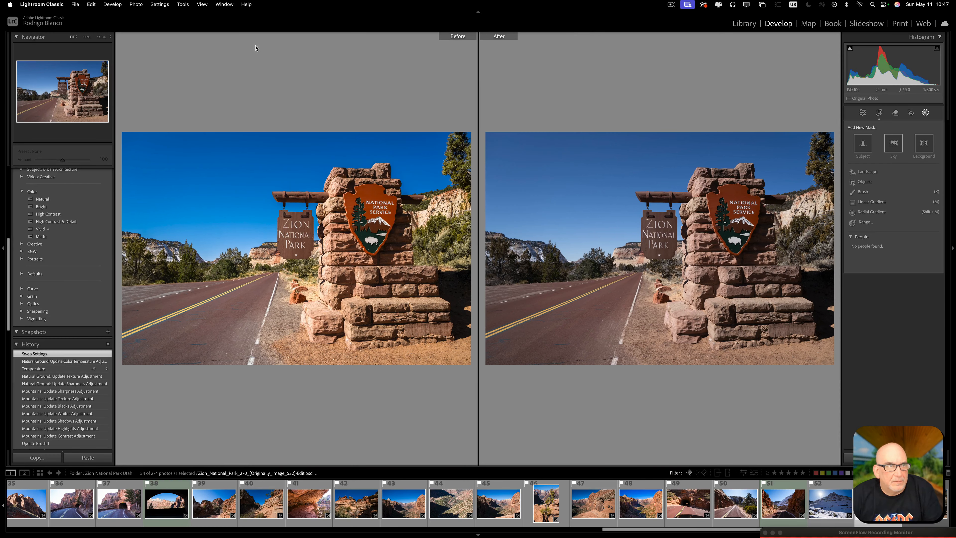
- Show the toolbar below the photo and turn off the Left / Right comparison to return to Loupe view
{"action": "left_click", "coordinate": [202, 5]}
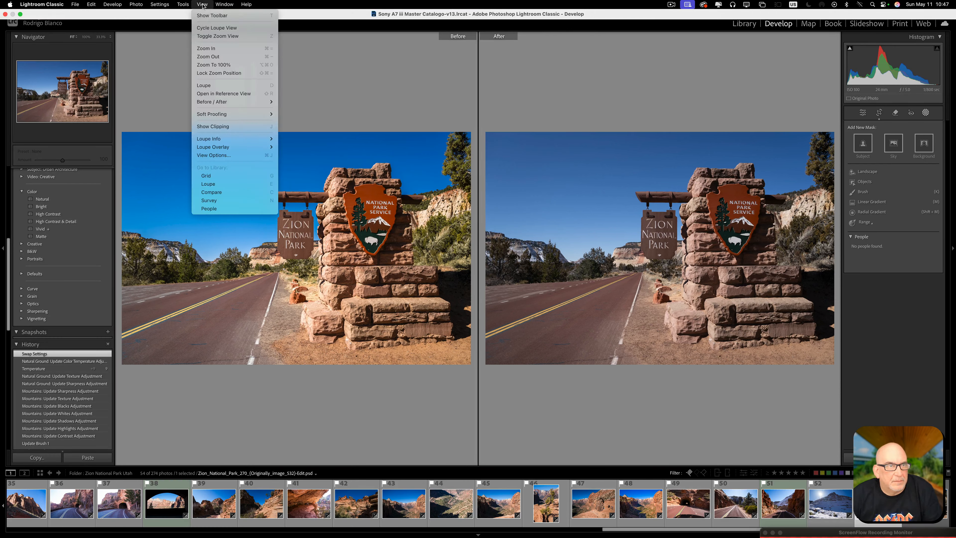
{"action": "left_click", "coordinate": [203, 17]}
{"action": "left_click", "coordinate": [202, 4]}
{"action": "left_click", "coordinate": [299, 103]}
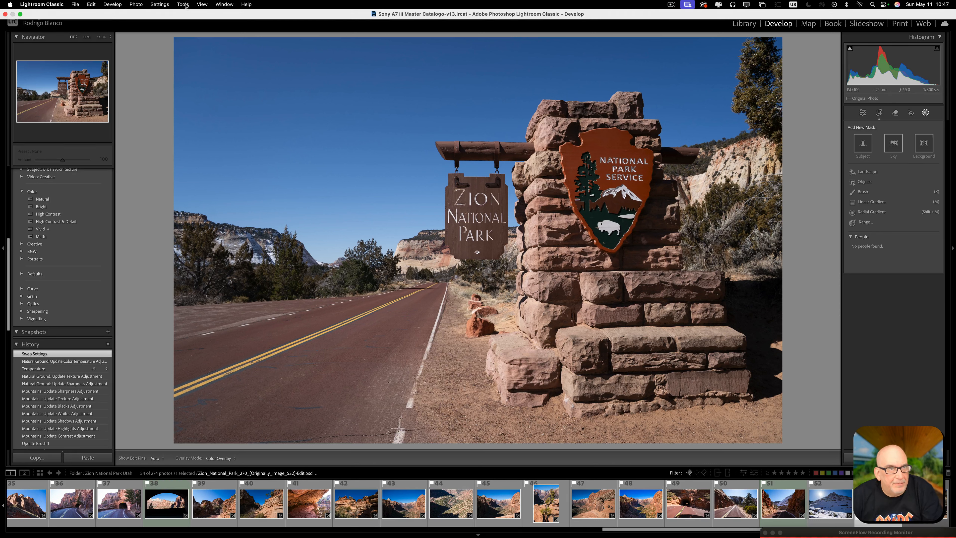
{"action": "left_click", "coordinate": [206, 5]}
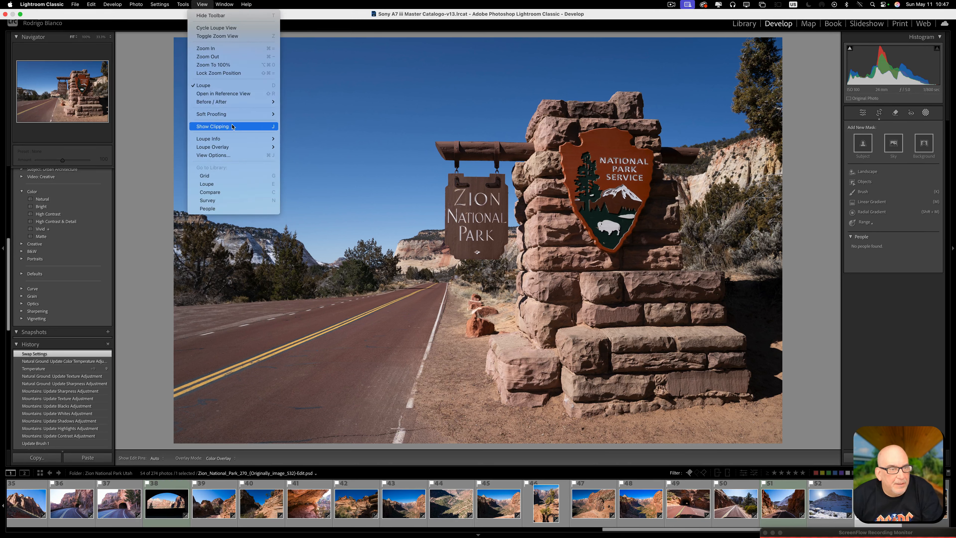
{"action": "mouse_move", "coordinate": [233, 139]}
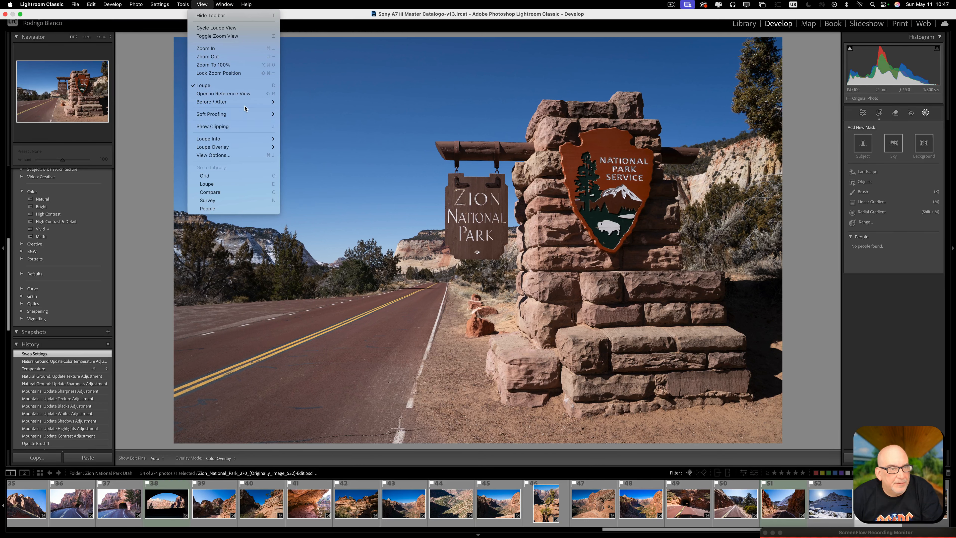
{"action": "mouse_move", "coordinate": [247, 104]}
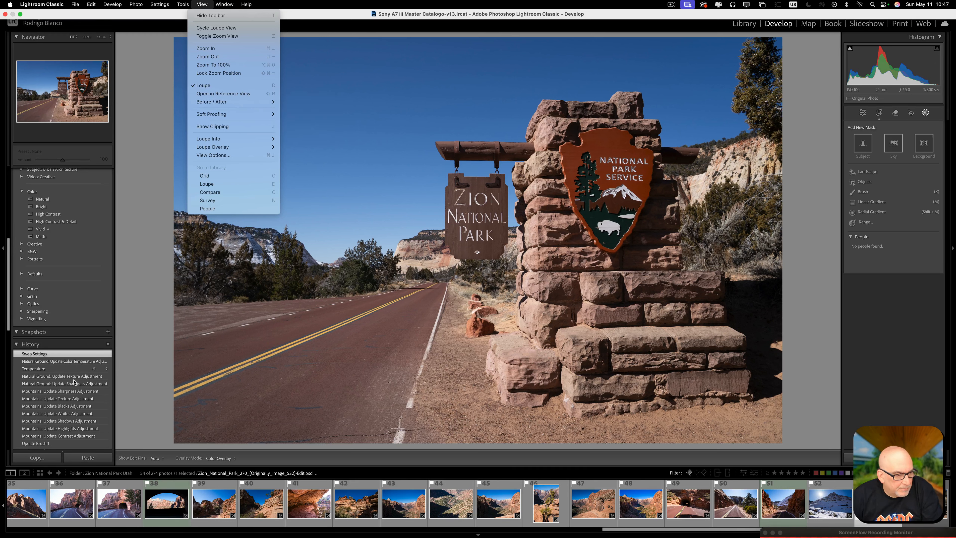
{"action": "left_click", "coordinate": [61, 359]}
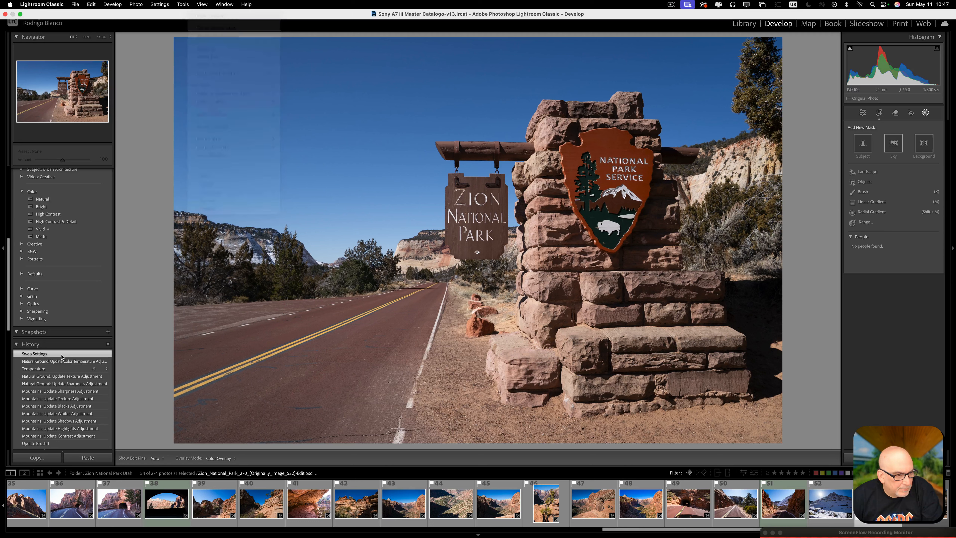
- Restore the photo to the Natural Ground color temperature adjustment state listed just before Swap Settings in the History
{"action": "scroll", "coordinate": [62, 358], "scroll_direction": "down", "scroll_amount": 5}
{"action": "scroll", "coordinate": [62, 357], "scroll_direction": "up", "scroll_amount": 1}
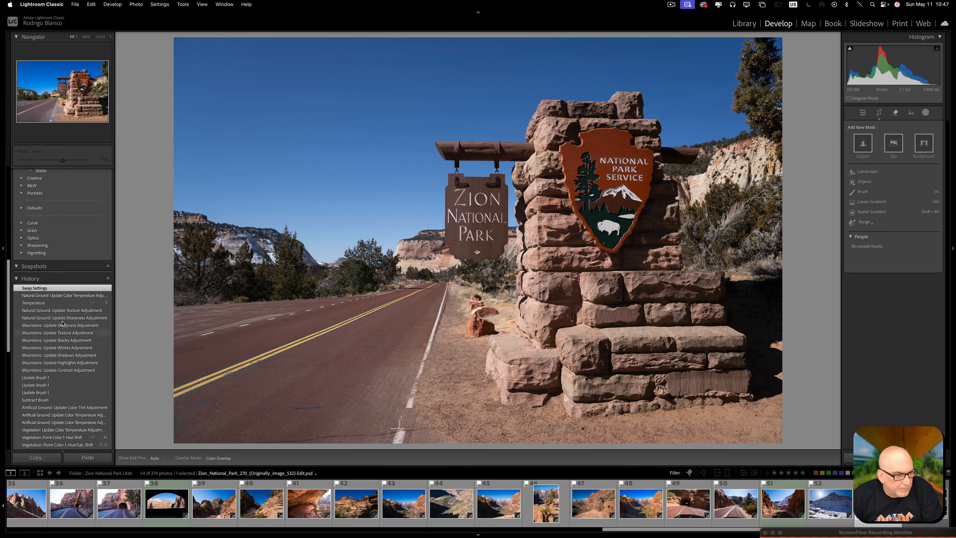
{"action": "left_click", "coordinate": [65, 297]}
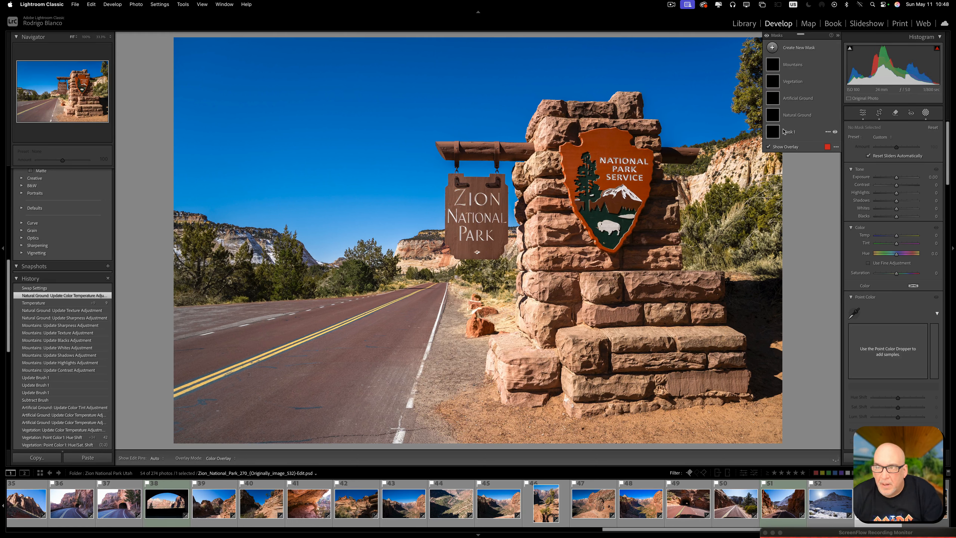
- Subtract the dirt shoulder between the road's edge line and the sign from the Artificial Ground mask with an enlarged brush
{"action": "left_click", "coordinate": [773, 99]}
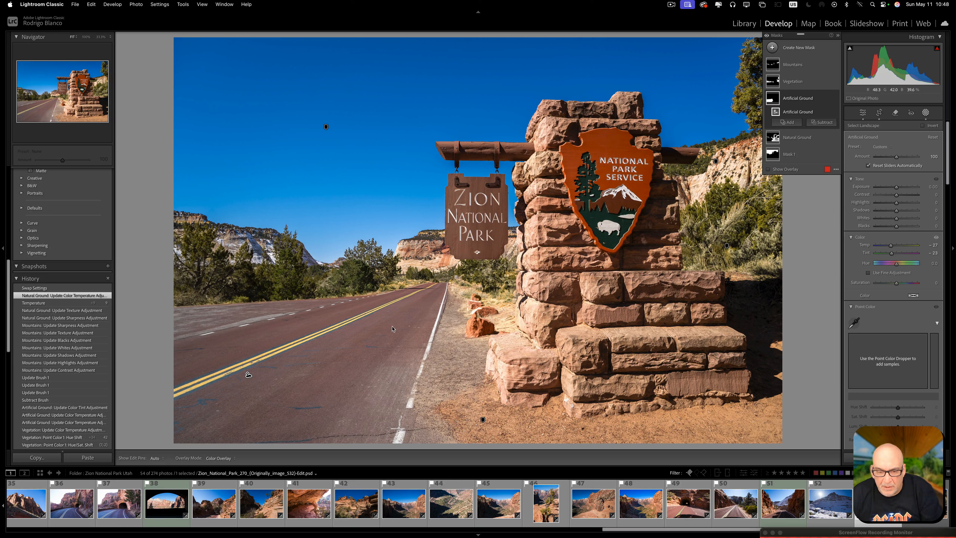
{"action": "left_click", "coordinate": [822, 122]}
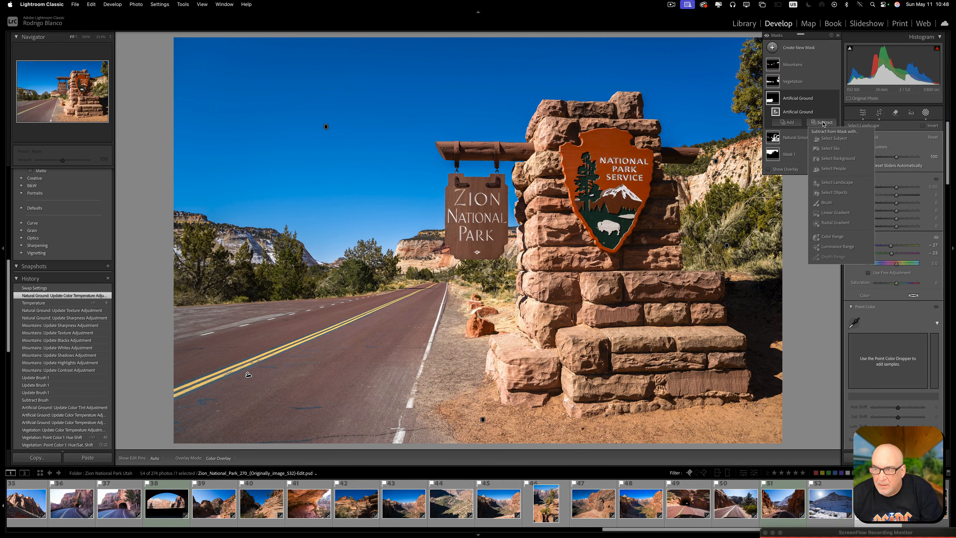
{"action": "left_click", "coordinate": [830, 203]}
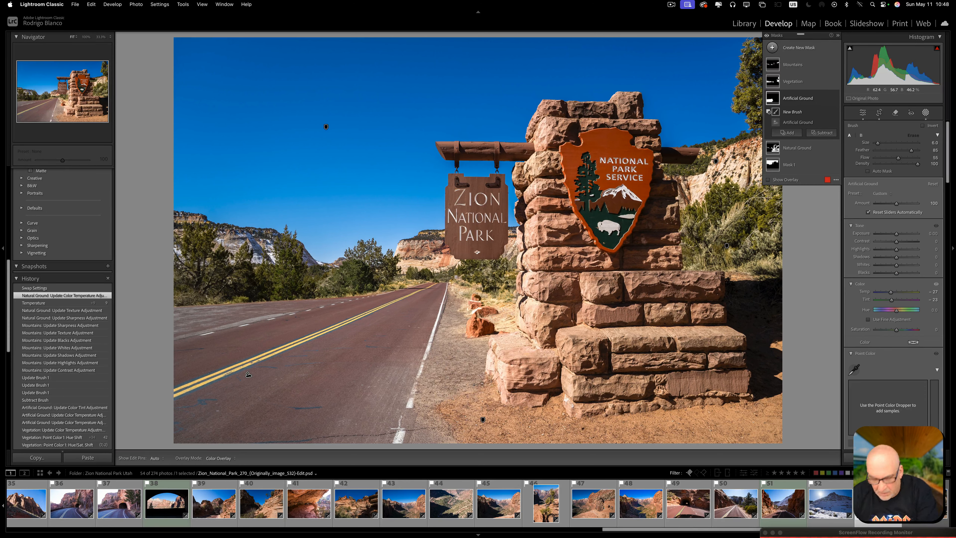
{"action": "key", "text": "bracketright"}
{"action": "key", "text": "bracketright"}
{"action": "key", "text": "bracketright"}
{"action": "key", "text": "bracketright"}
{"action": "key", "text": "bracketright"}
{"action": "key", "text": "bracketright"}
{"action": "mouse_move", "coordinate": [458, 392]}
{"action": "left_mouse_down"}
{"action": "mouse_move", "coordinate": [436, 411]}
{"action": "mouse_move", "coordinate": [440, 391]}
{"action": "left_mouse_up"}
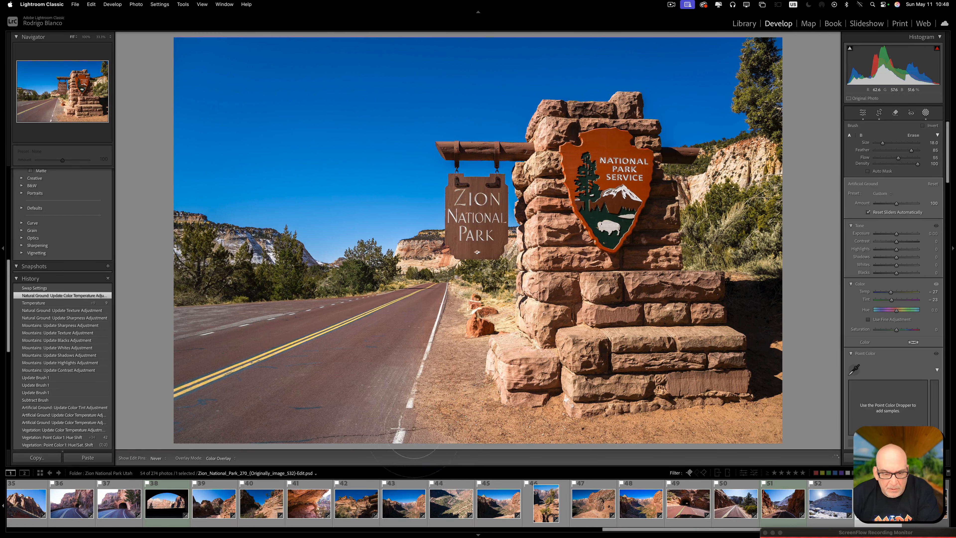
{"action": "left_click_drag", "start_coordinate": [427, 434], "coordinate": [426, 434]}
{"action": "mouse_move", "coordinate": [425, 433]}
{"action": "left_mouse_down"}
{"action": "mouse_move", "coordinate": [418, 426]}
{"action": "mouse_move", "coordinate": [448, 308]}
{"action": "left_mouse_up"}
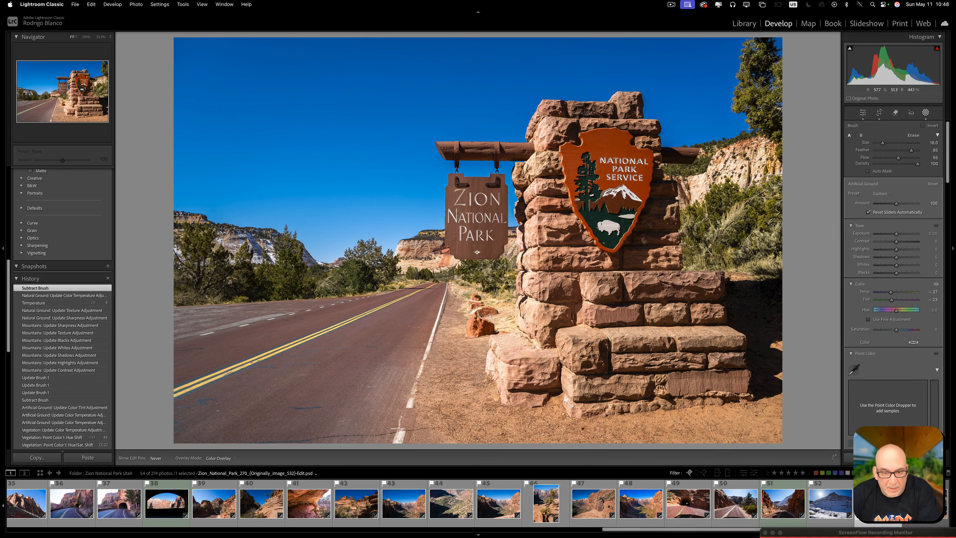
- Turn on highlight clipping, inspect the rocks beside the road, and set the Artificial Ground mask's Highlights to -17
{"action": "left_click", "coordinate": [937, 48]}
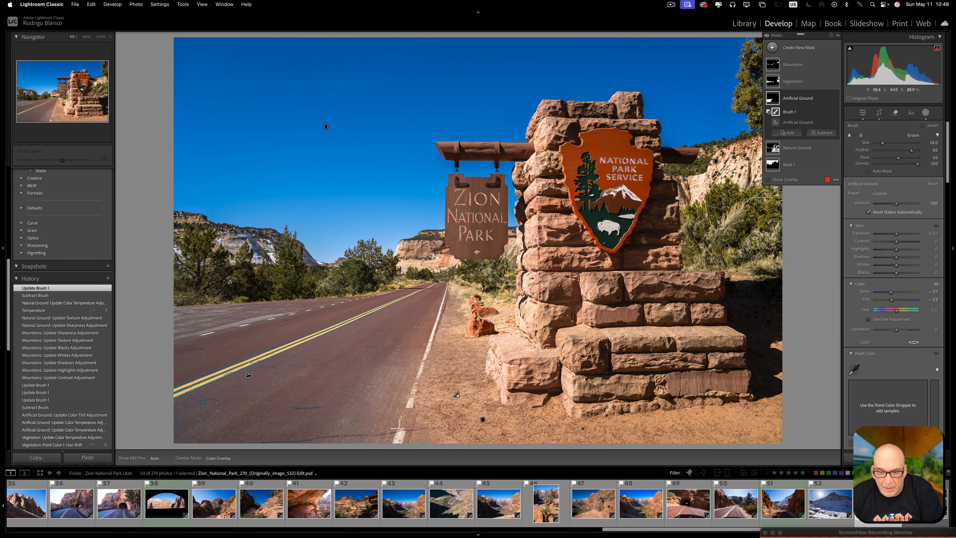
{"action": "key", "text": "z"}
{"action": "key", "text": "z"}
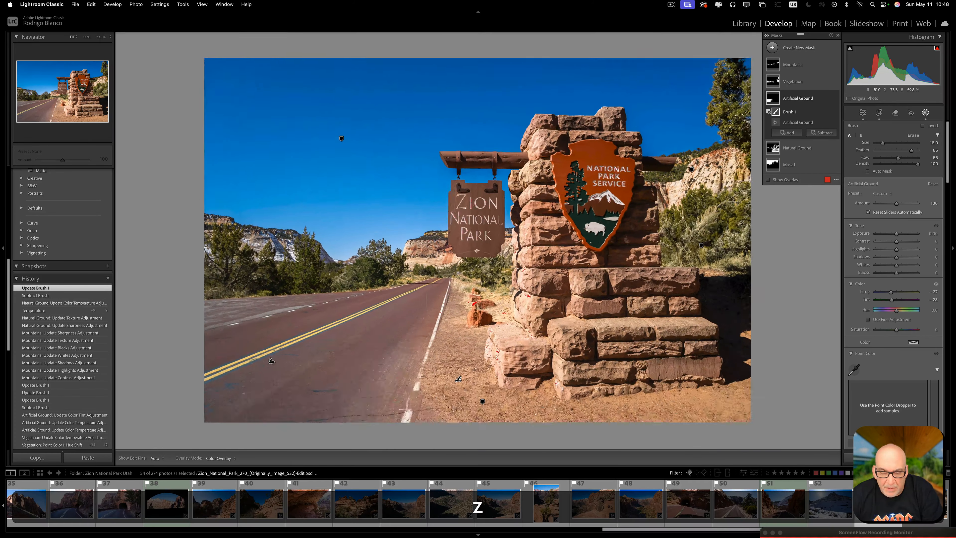
{"action": "key", "text": "cmd+equal"}
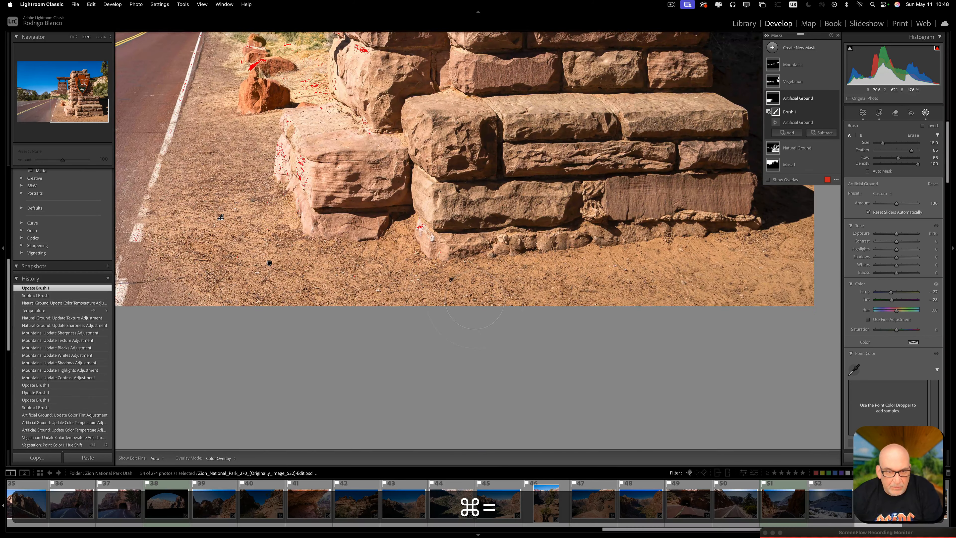
{"action": "key", "text": "super+equal"}
{"action": "left_click_drag", "start_coordinate": [264, 124], "coordinate": [714, 424]}
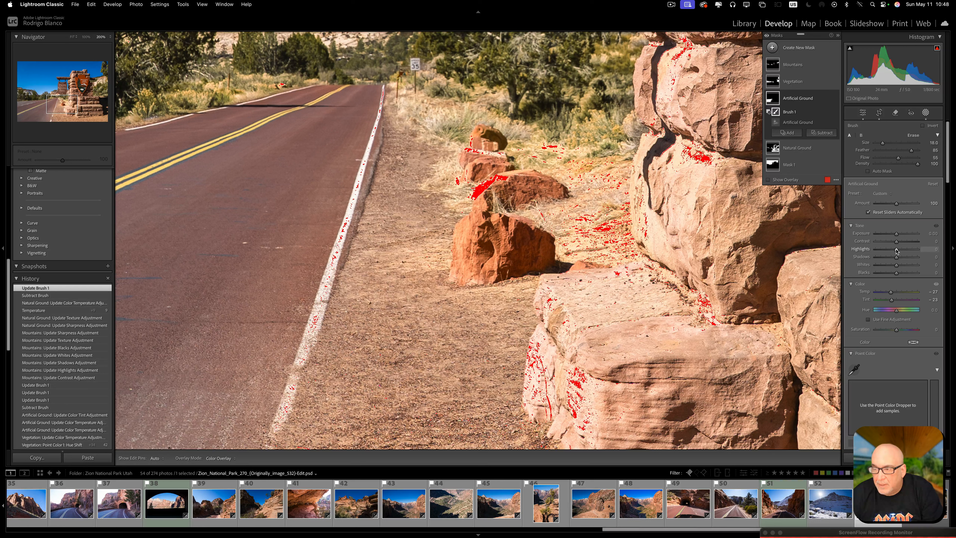
{"action": "mouse_move", "coordinate": [896, 249]}
{"action": "left_mouse_down"}
{"action": "mouse_move", "coordinate": [884, 250]}
{"action": "mouse_move", "coordinate": [905, 250]}
{"action": "mouse_move", "coordinate": [891, 250]}
{"action": "left_mouse_up"}
{"action": "key", "text": "super+minus"}
{"action": "key", "text": "super+minus"}
{"action": "key", "text": "super+minus"}
{"action": "key", "text": "super+minus"}
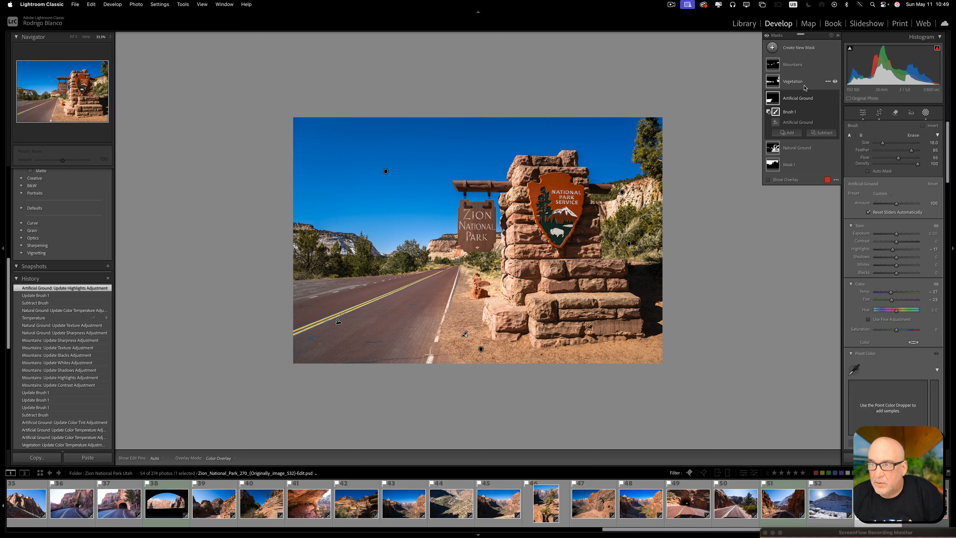
- Select the Natural Ground mask to work on the rocks and dirt around the sign
{"action": "left_click", "coordinate": [807, 149]}
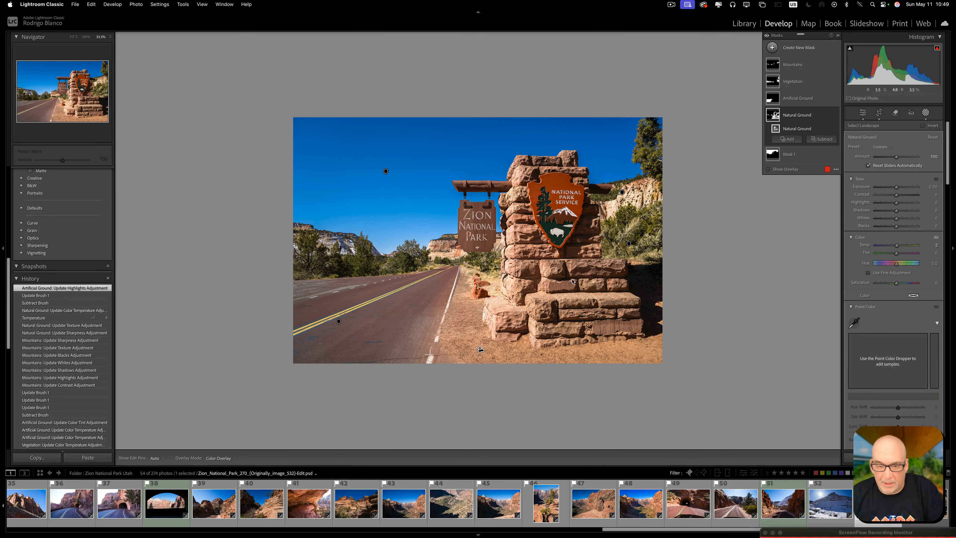
{"action": "key", "text": "super+equal"}
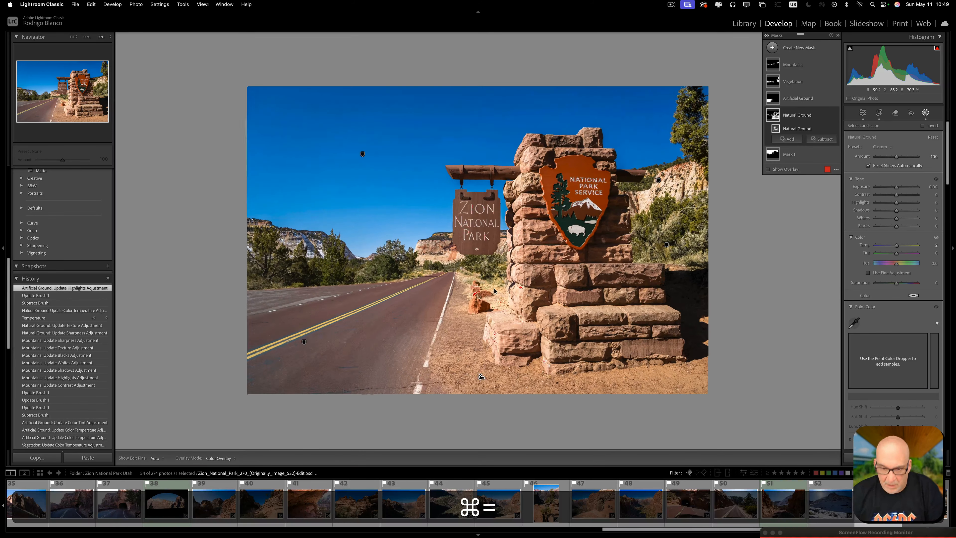